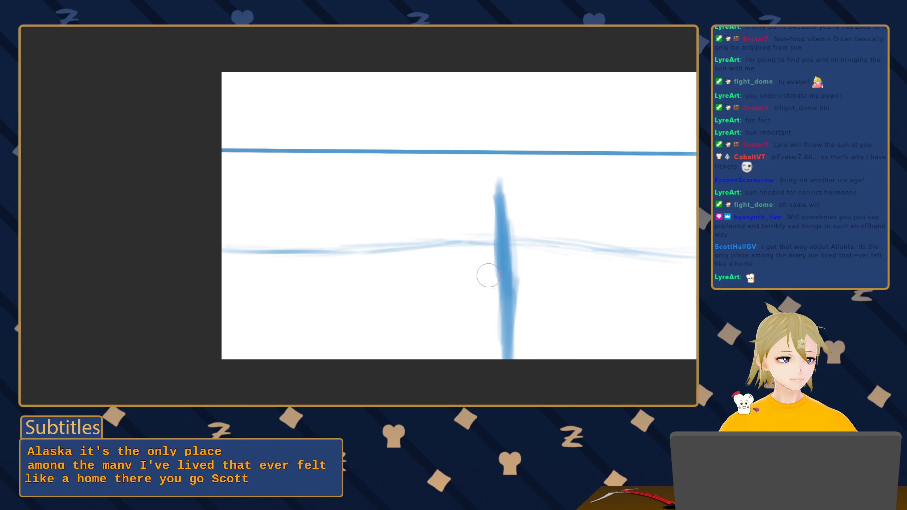
Sketch a thick curved net edge branching off the post near the wavy line and sweeping down to the canvas's lower-left area
mouse_move(461, 258)
mouse_down()
mouse_move(509, 273)
mouse_move(461, 268)
mouse_up()
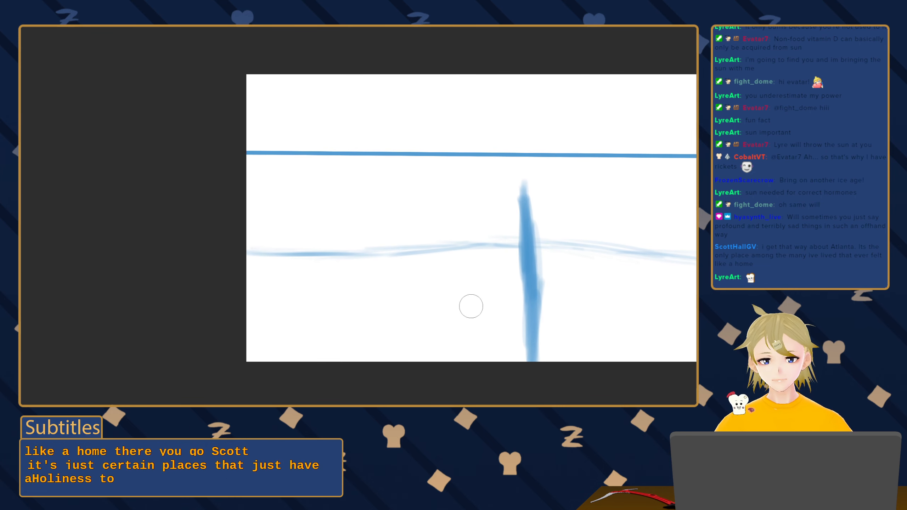
drag(525, 240, 483, 299)
mouse_move(520, 250)
mouse_down()
mouse_move(483, 314)
mouse_move(504, 285)
mouse_up()
drag(519, 251, 480, 316)
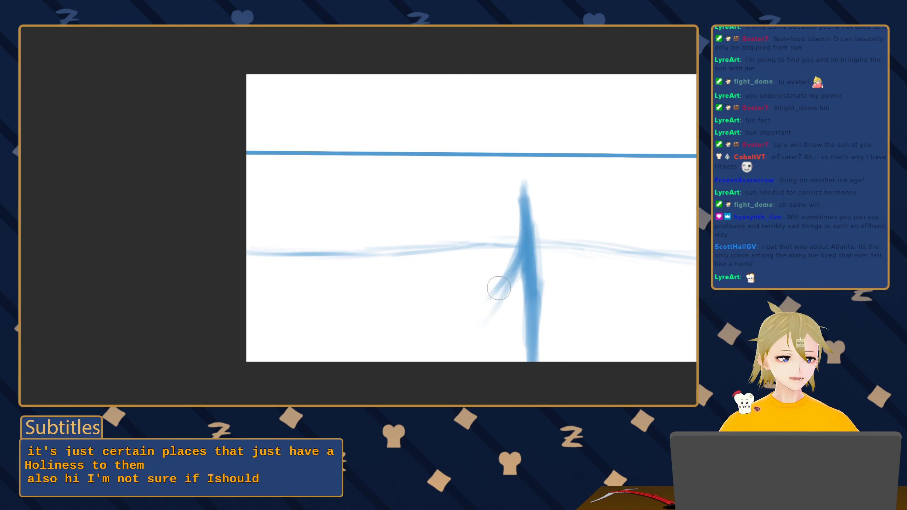
mouse_move(511, 277)
mouse_down()
mouse_move(461, 350)
mouse_move(458, 334)
mouse_move(437, 360)
mouse_up()
drag(470, 334, 442, 356)
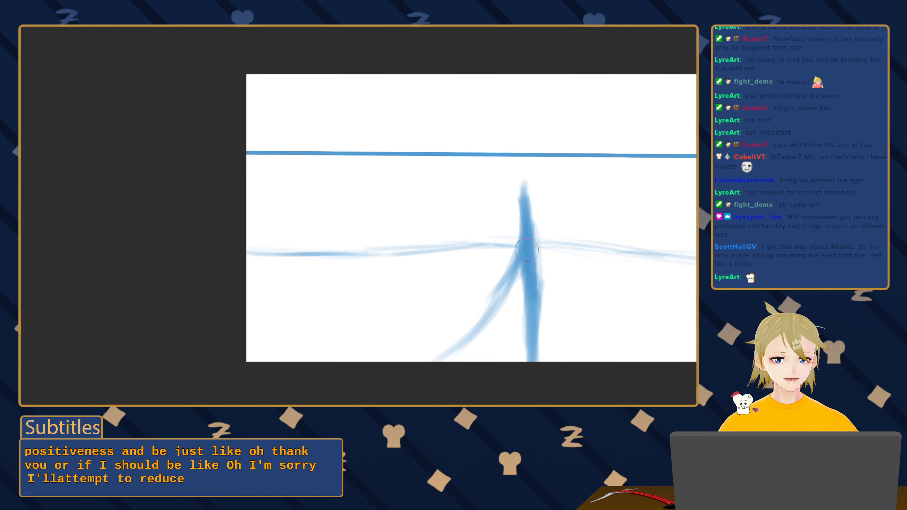
mouse_move(518, 268)
mouse_down()
mouse_move(457, 357)
mouse_move(507, 303)
mouse_move(446, 365)
mouse_move(494, 317)
mouse_move(514, 271)
mouse_move(461, 346)
mouse_move(529, 243)
mouse_move(455, 328)
mouse_move(464, 321)
mouse_move(409, 364)
mouse_move(470, 326)
mouse_up()
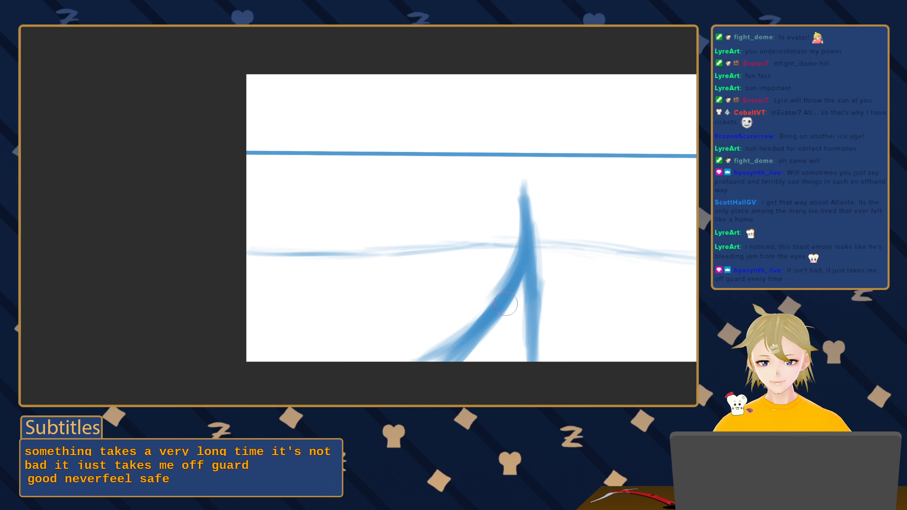
Sketch light vertical and diagonal mesh lines in the gap between the curved net edge and the post
mouse_move(510, 300)
mouse_down()
mouse_move(515, 398)
mouse_move(509, 364)
mouse_up()
mouse_move(494, 316)
mouse_down()
mouse_move(494, 398)
mouse_move(492, 372)
mouse_move(480, 371)
mouse_up()
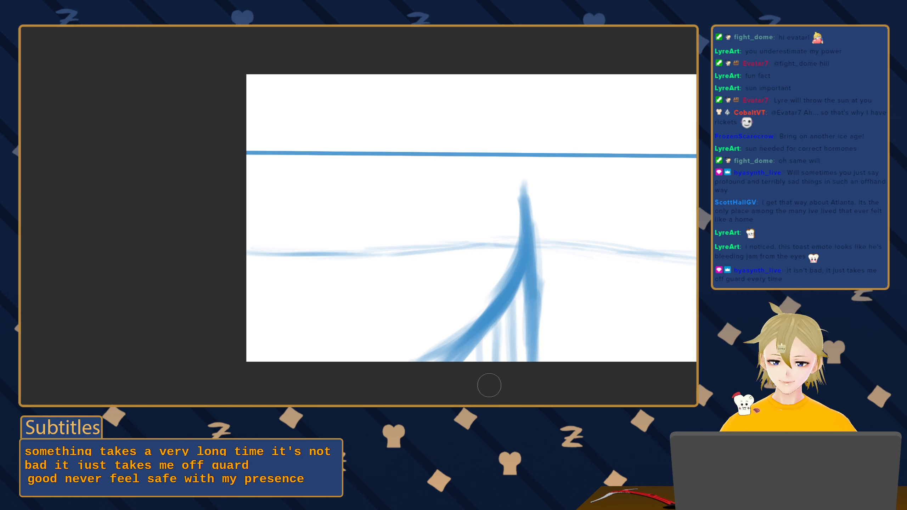
mouse_move(534, 296)
mouse_down()
mouse_move(482, 376)
mouse_move(497, 358)
mouse_up()
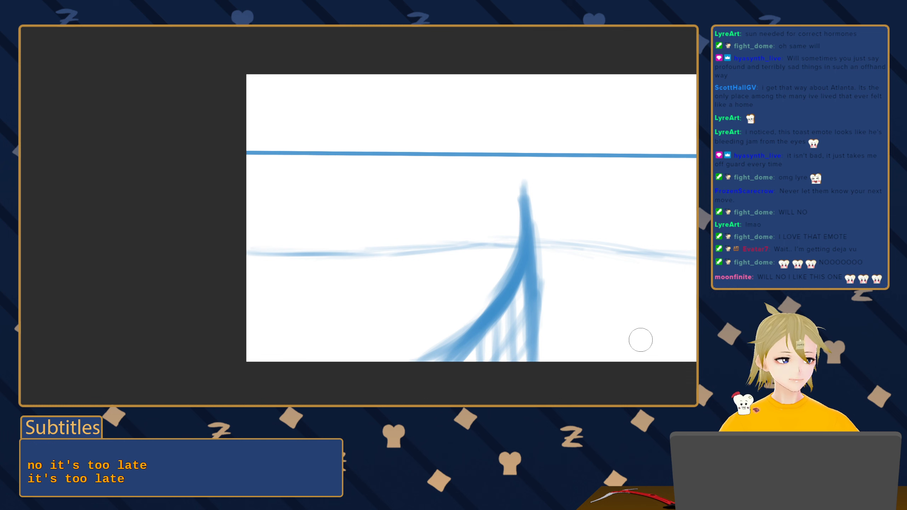
drag(527, 190, 530, 379)
key(ctrl+z)
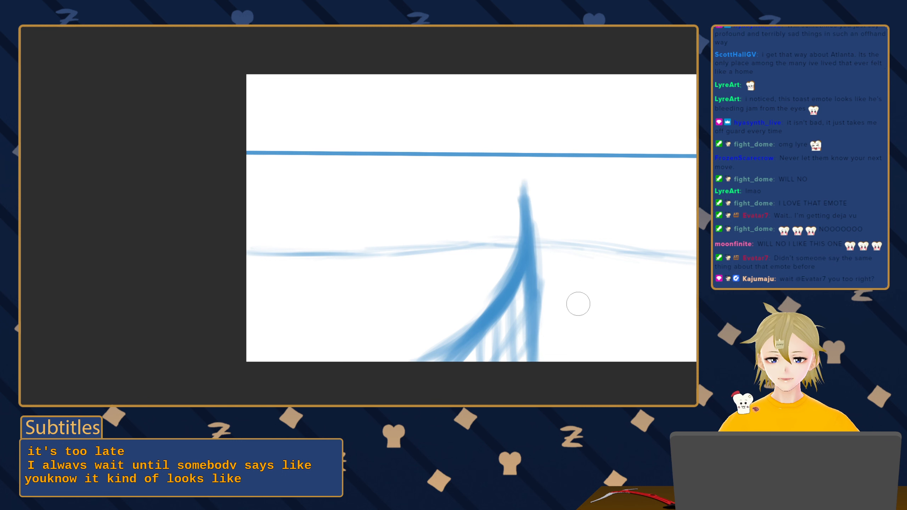
Widen the post to the right with long vertical strokes and give it a flat oval top
drag(535, 258, 490, 248)
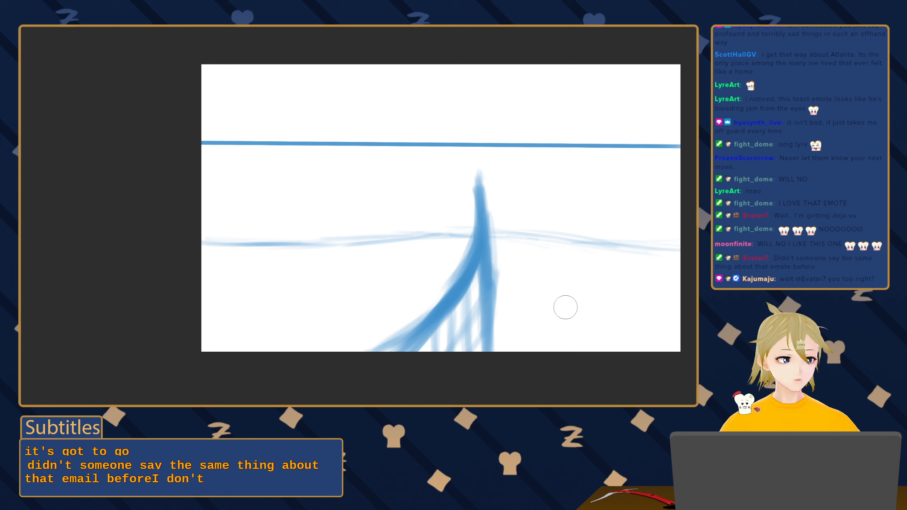
mouse_move(480, 193)
mouse_down()
mouse_move(482, 178)
mouse_move(509, 339)
mouse_move(499, 289)
mouse_move(493, 320)
mouse_up()
mouse_move(505, 284)
mouse_down()
mouse_move(497, 223)
mouse_move(465, 188)
mouse_move(494, 372)
mouse_up()
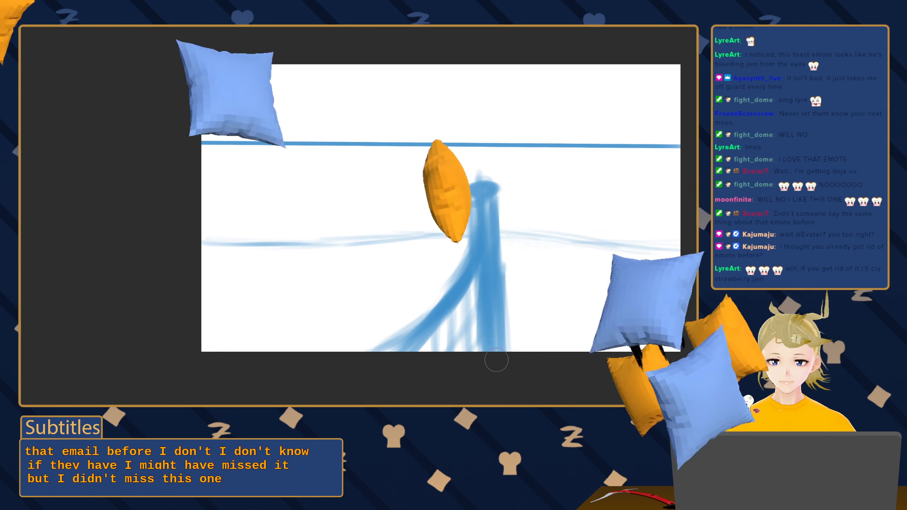
Build up the post's oval cap and fill in its shaft with denser blue strokes
drag(493, 249, 467, 251)
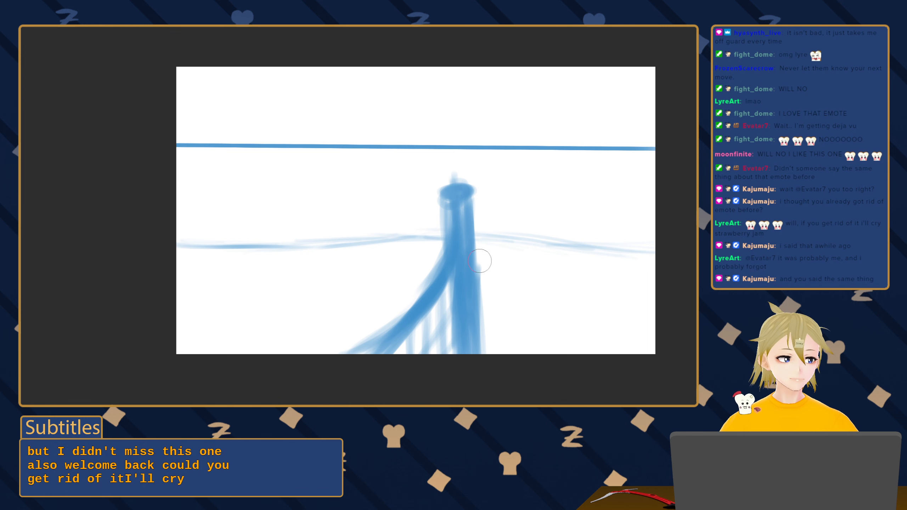
mouse_move(454, 235)
mouse_down()
mouse_move(445, 237)
mouse_move(454, 235)
mouse_up()
mouse_move(454, 175)
mouse_down()
mouse_move(444, 187)
mouse_move(469, 191)
mouse_move(446, 197)
mouse_move(473, 227)
mouse_up()
drag(472, 195, 477, 264)
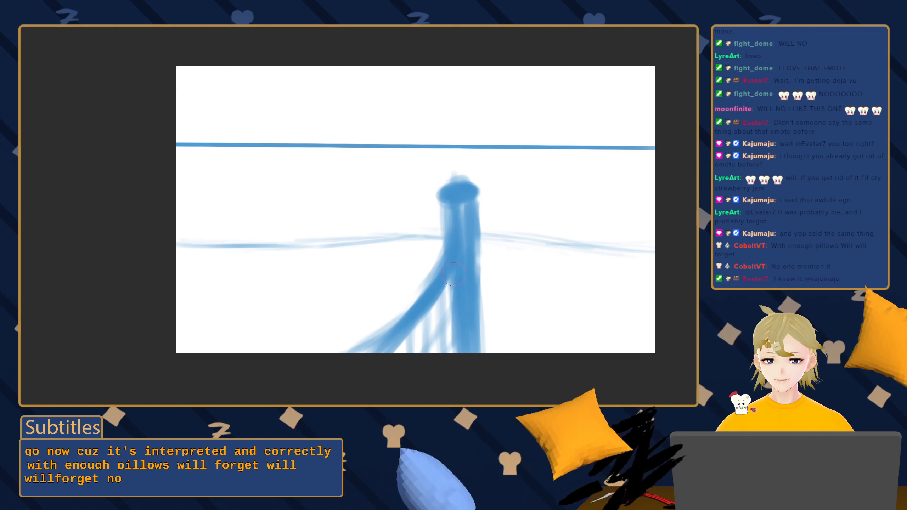
mouse_move(453, 275)
mouse_down()
mouse_move(457, 371)
mouse_move(453, 215)
mouse_up()
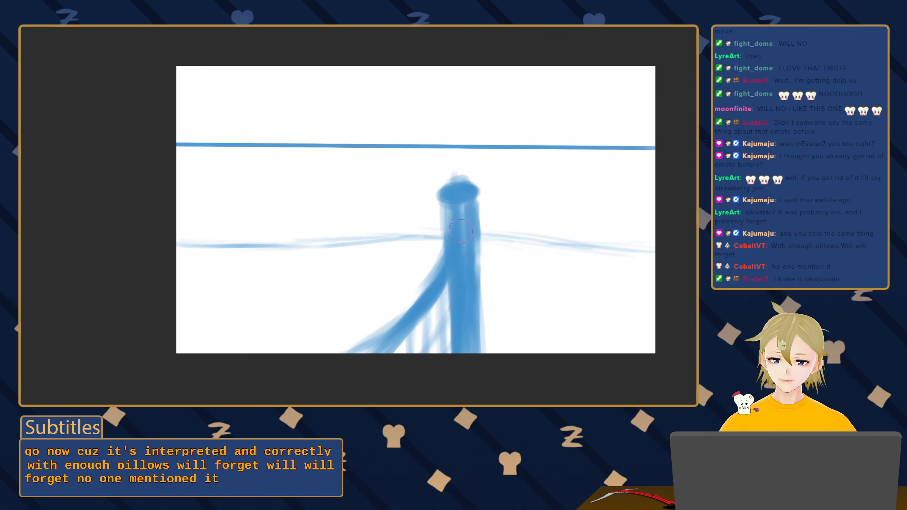
mouse_move(448, 276)
mouse_down()
mouse_move(450, 232)
mouse_move(458, 240)
mouse_up()
drag(409, 159, 397, 244)
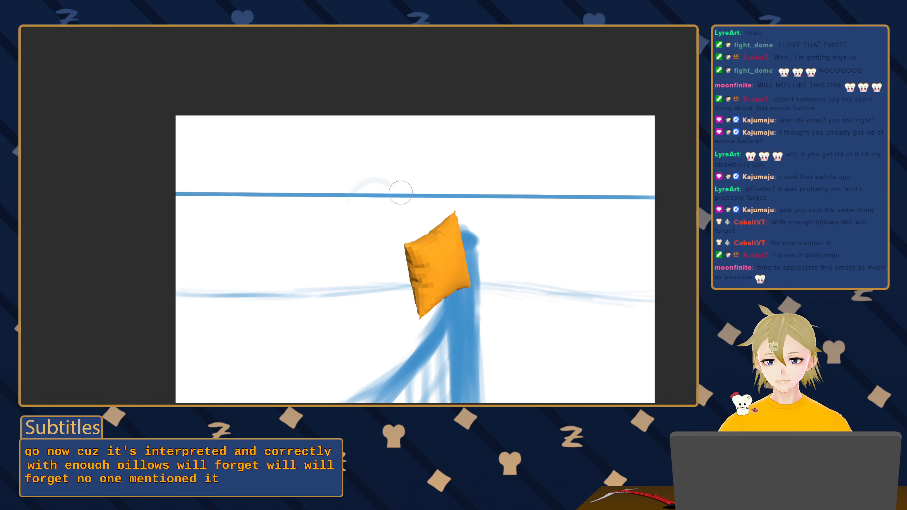
mouse_move(393, 158)
mouse_down()
mouse_move(380, 222)
mouse_move(346, 168)
mouse_move(413, 145)
mouse_move(435, 216)
mouse_move(353, 161)
mouse_move(396, 195)
mouse_up()
key(ctrl+z)
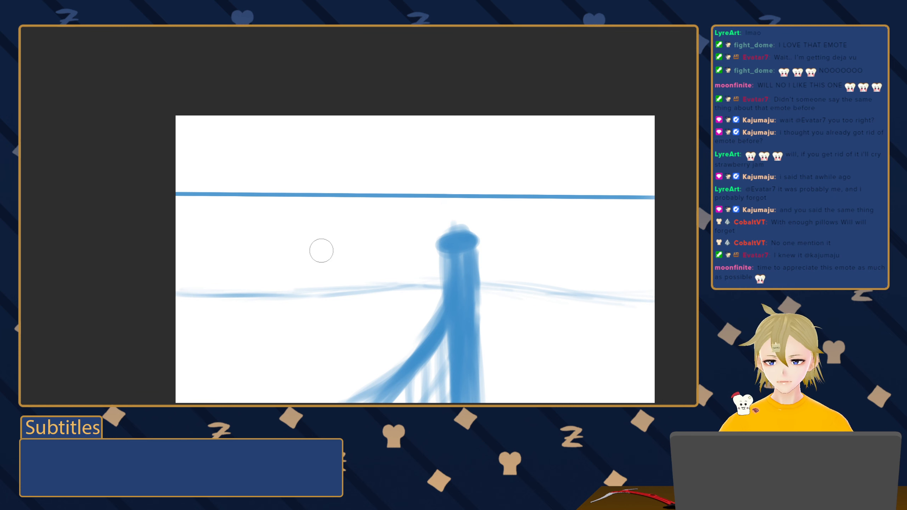
Sketch a large round ball left of the post with overlapping circular strokes, crossing the wavy line
mouse_move(271, 250)
mouse_down()
mouse_move(350, 247)
mouse_move(370, 280)
mouse_move(275, 318)
mouse_move(327, 233)
mouse_move(243, 295)
mouse_move(329, 307)
mouse_up()
drag(382, 254, 355, 274)
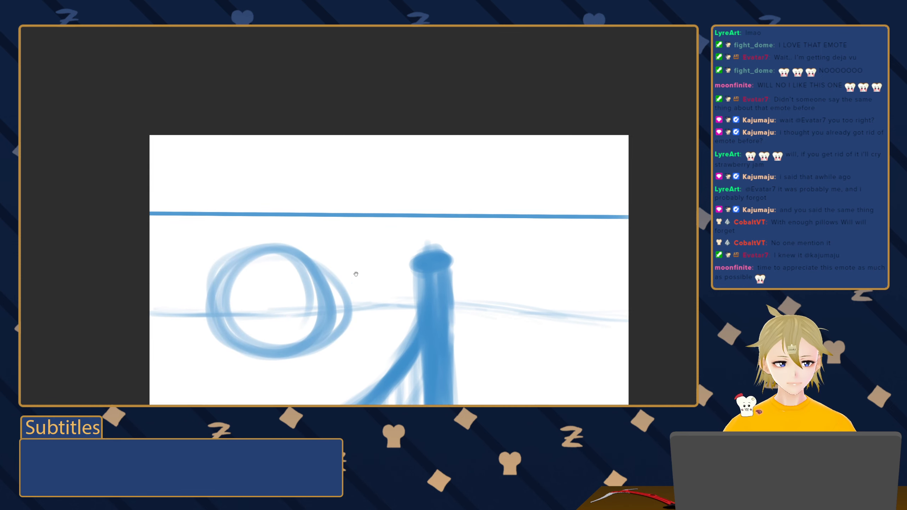
drag(466, 248, 485, 239)
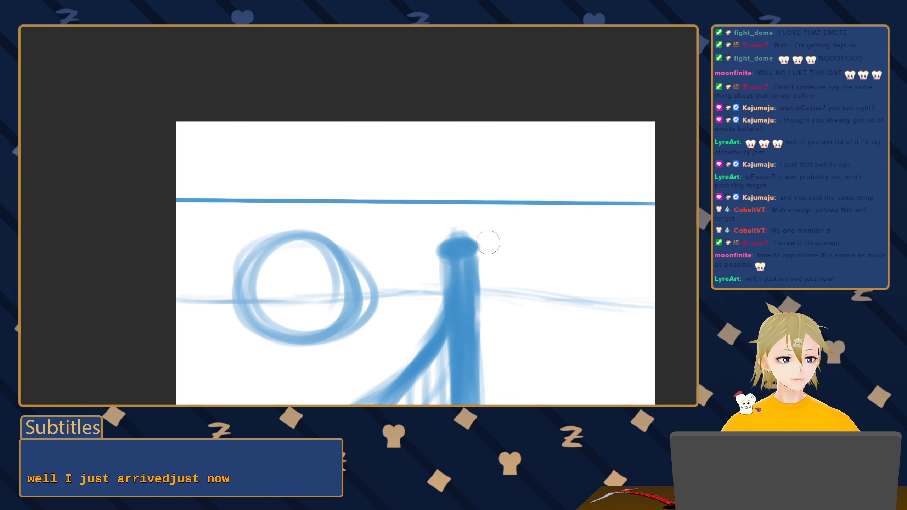
Sketch a low arc rising above the straight upper line, just right of the post's top, undoing rejected strokes
drag(477, 256, 433, 262)
mouse_move(466, 206)
mouse_down()
mouse_move(406, 165)
mouse_move(356, 176)
mouse_move(314, 205)
mouse_move(366, 174)
mouse_move(436, 188)
mouse_up()
key(ctrl+z)
key(ctrl+z)
key(ctrl+z)
key(ctrl+z)
key(ctrl+z)
key(ctrl+z)
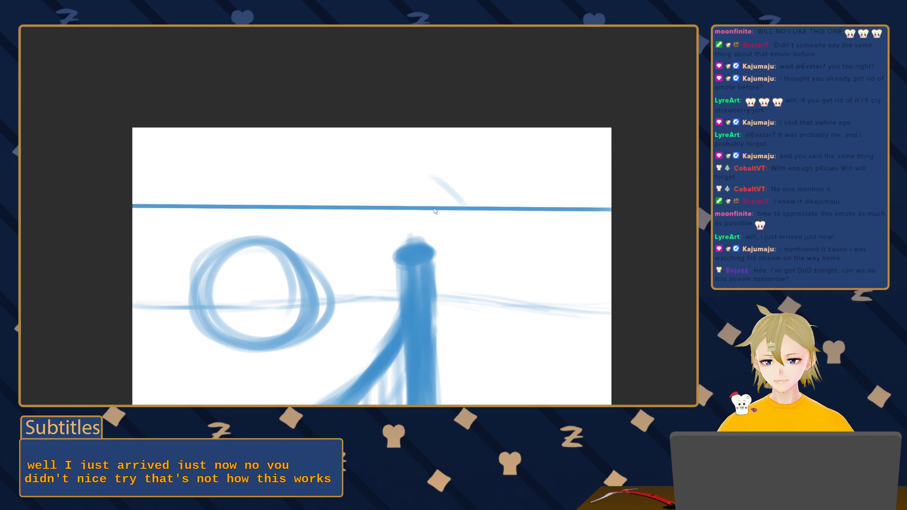
mouse_move(500, 204)
mouse_down()
mouse_move(460, 180)
mouse_move(401, 202)
mouse_move(410, 193)
mouse_move(496, 203)
mouse_move(425, 186)
mouse_move(495, 206)
mouse_up()
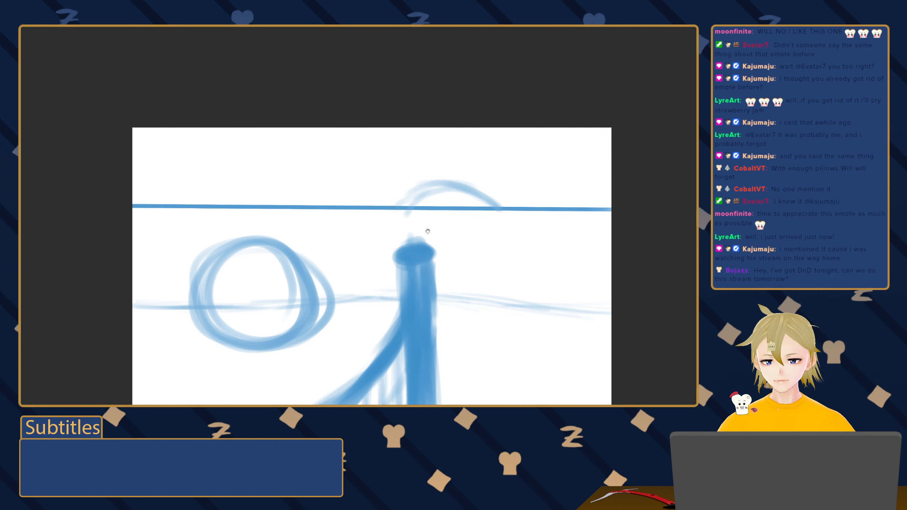
drag(427, 231, 438, 212)
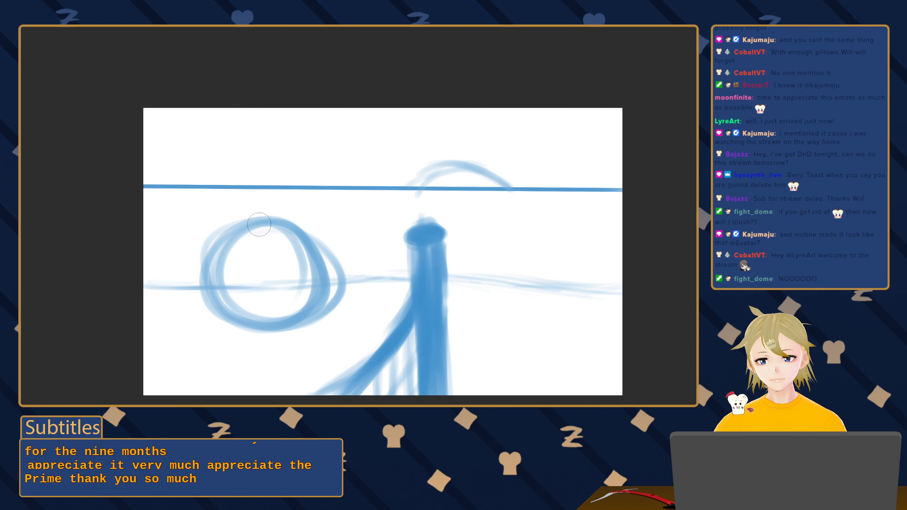
Draw curved vertical and horizontal seam lines inside the ball to turn it into a volleyball
mouse_move(269, 229)
mouse_down()
mouse_move(297, 282)
mouse_move(297, 309)
mouse_up()
drag(301, 255, 279, 332)
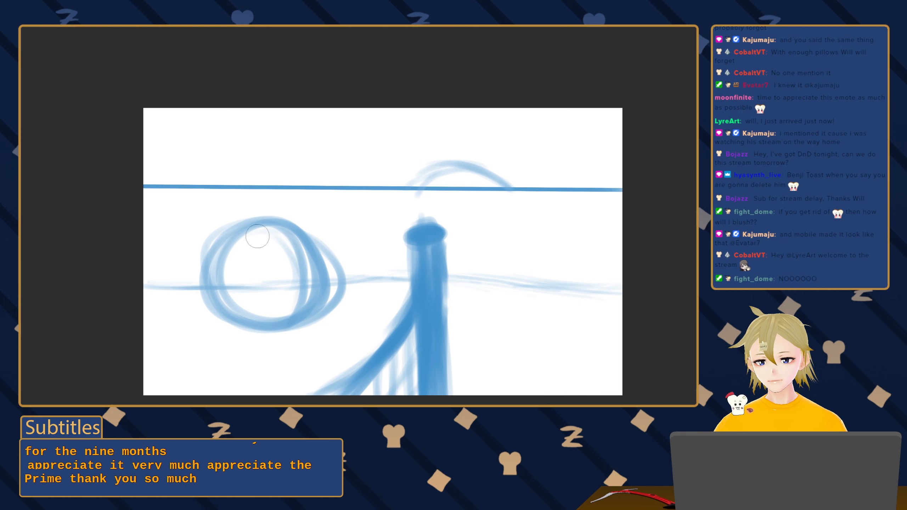
mouse_move(258, 233)
mouse_down()
mouse_move(280, 334)
mouse_move(246, 302)
mouse_up()
drag(255, 242, 248, 309)
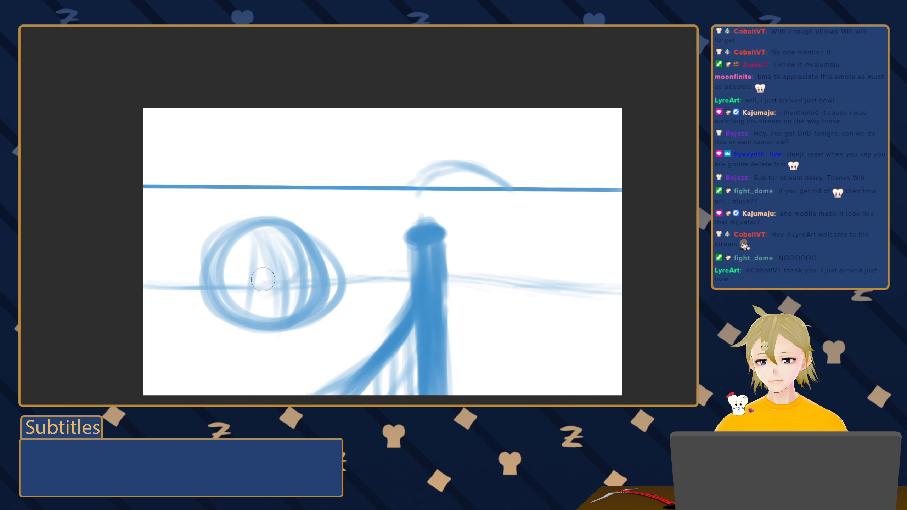
mouse_move(230, 270)
mouse_down()
mouse_move(302, 256)
mouse_move(303, 264)
mouse_move(239, 297)
mouse_up()
mouse_move(301, 290)
mouse_down()
mouse_move(214, 288)
mouse_move(301, 250)
mouse_up()
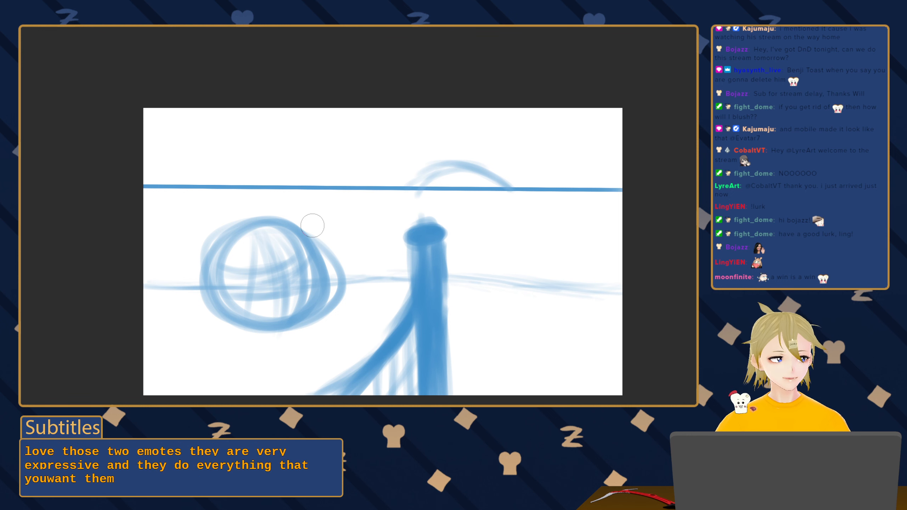
Extend the post's cap outward to the left and add light strokes down the post's right edge
drag(433, 255, 494, 261)
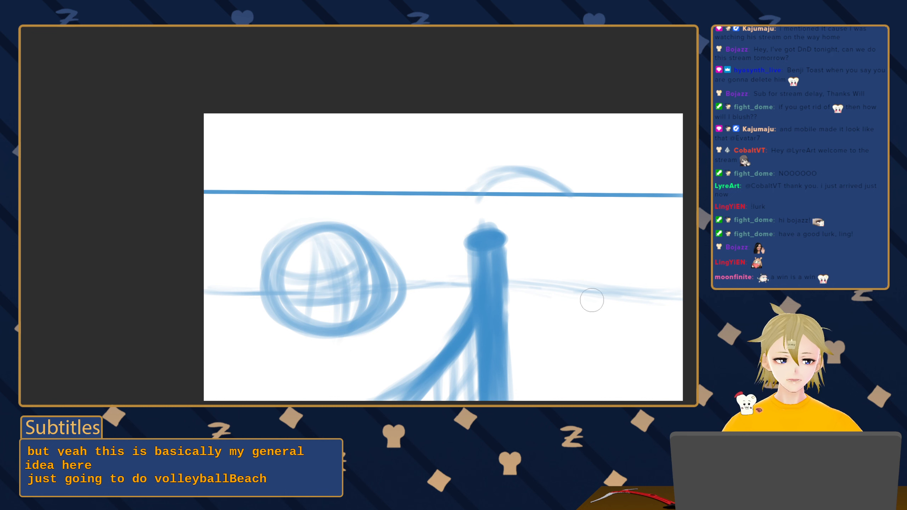
drag(526, 266, 471, 264)
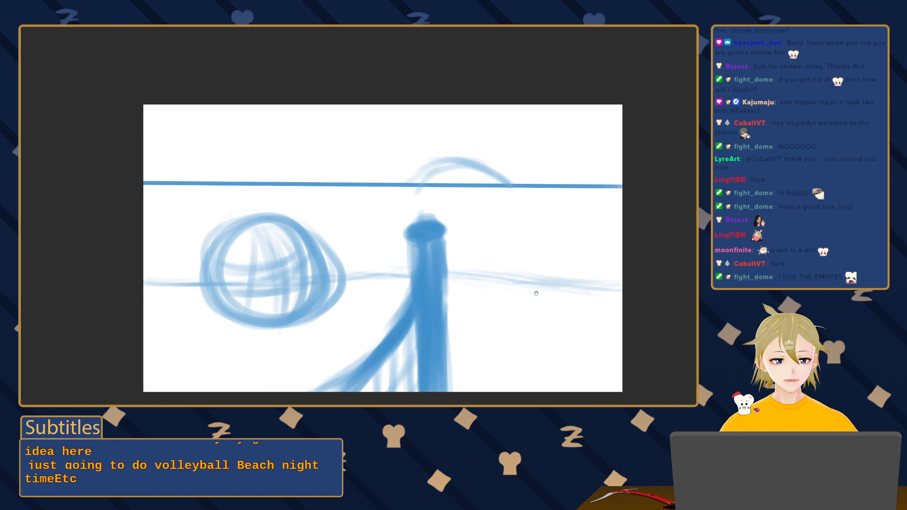
scroll(531, 295, up, 1)
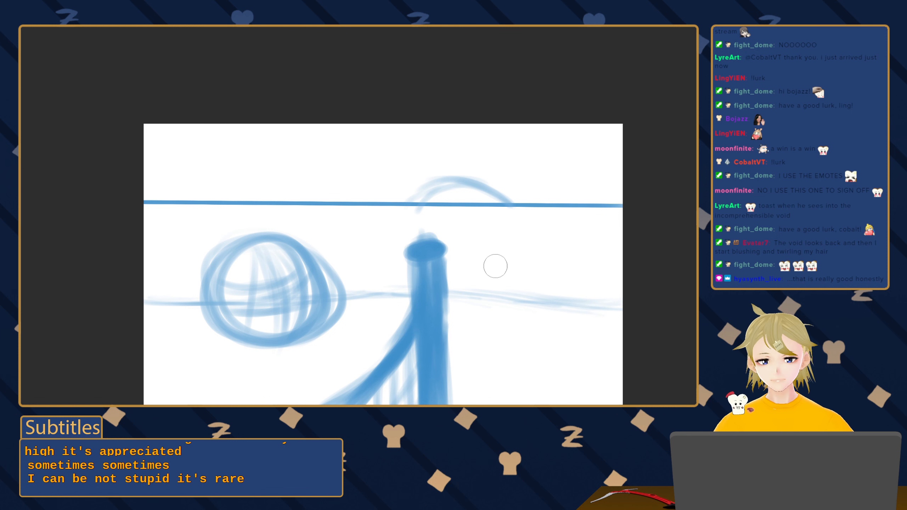
drag(437, 248, 439, 255)
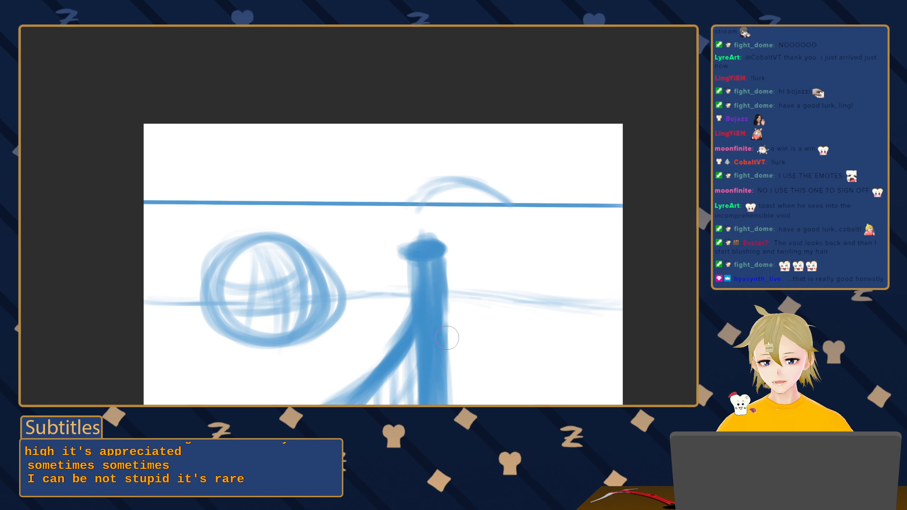
drag(446, 338, 438, 372)
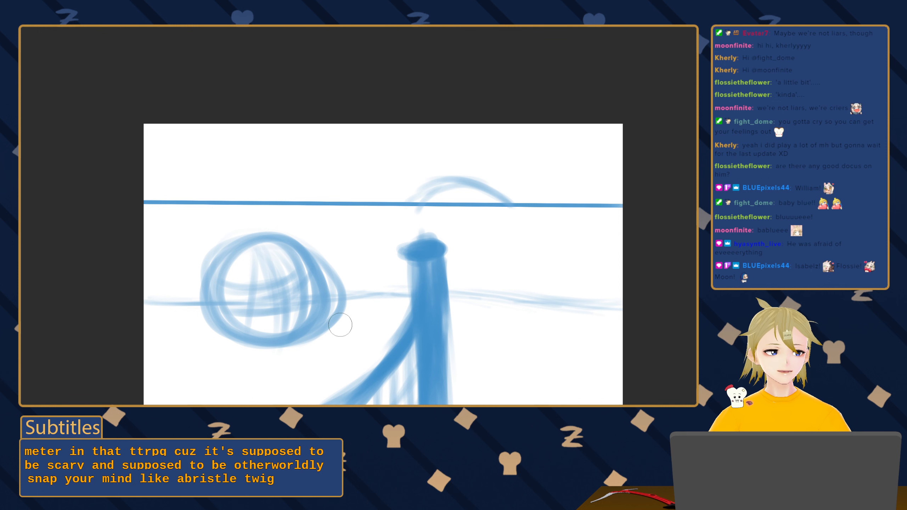
Thicken the post's left side with vertical strokes running from below the cap to the canvas's bottom edge
drag(511, 213, 527, 204)
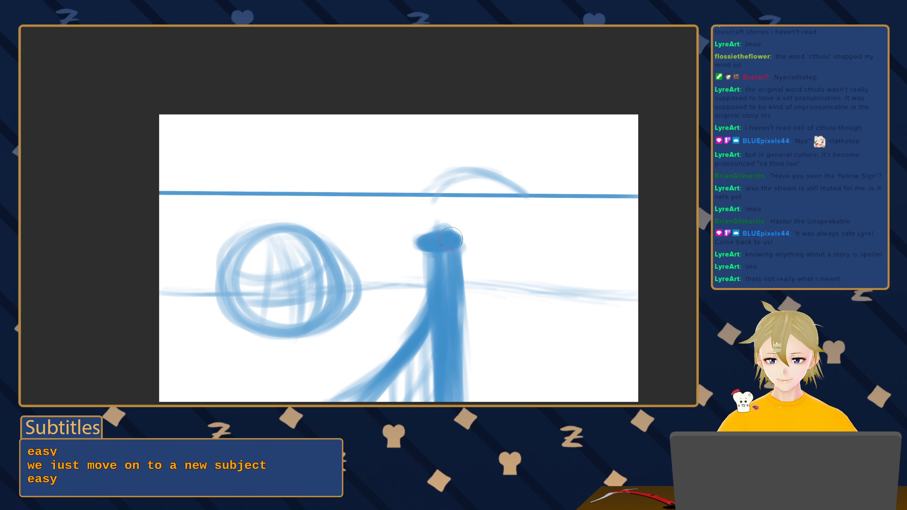
drag(420, 256, 422, 291)
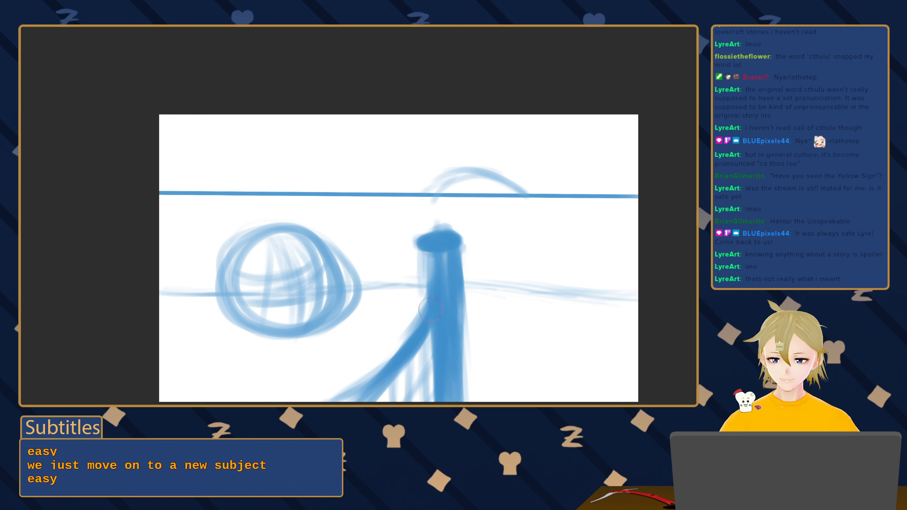
drag(429, 331, 427, 394)
drag(429, 363, 427, 399)
drag(432, 331, 440, 390)
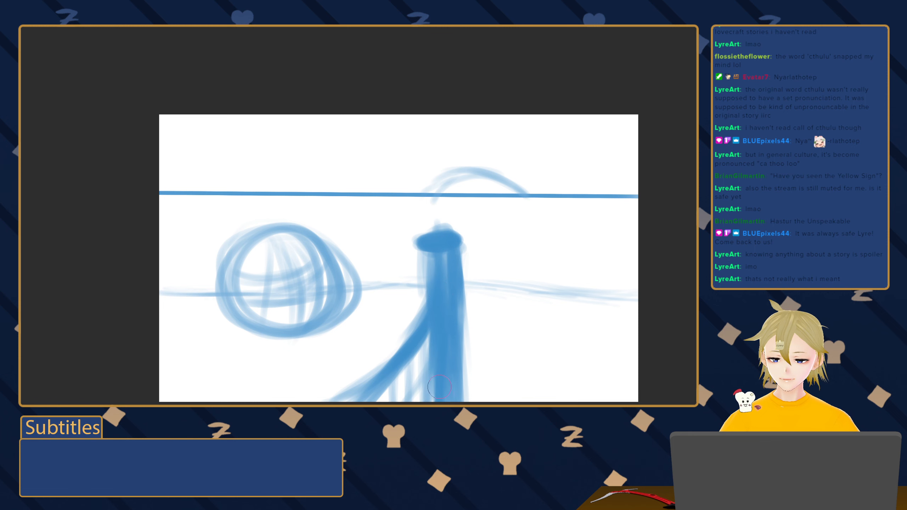
mouse_move(446, 265)
mouse_down()
mouse_move(476, 266)
mouse_move(448, 259)
mouse_up()
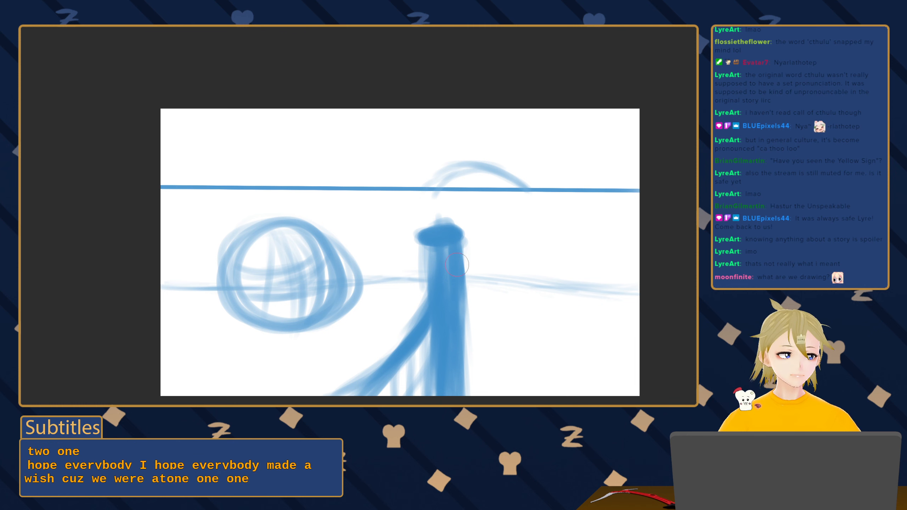
drag(446, 262, 446, 260)
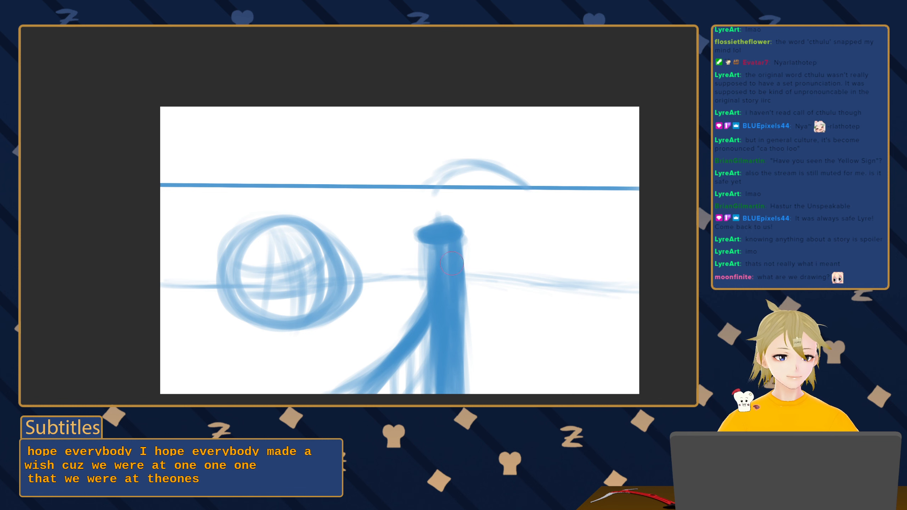
drag(452, 253, 440, 241)
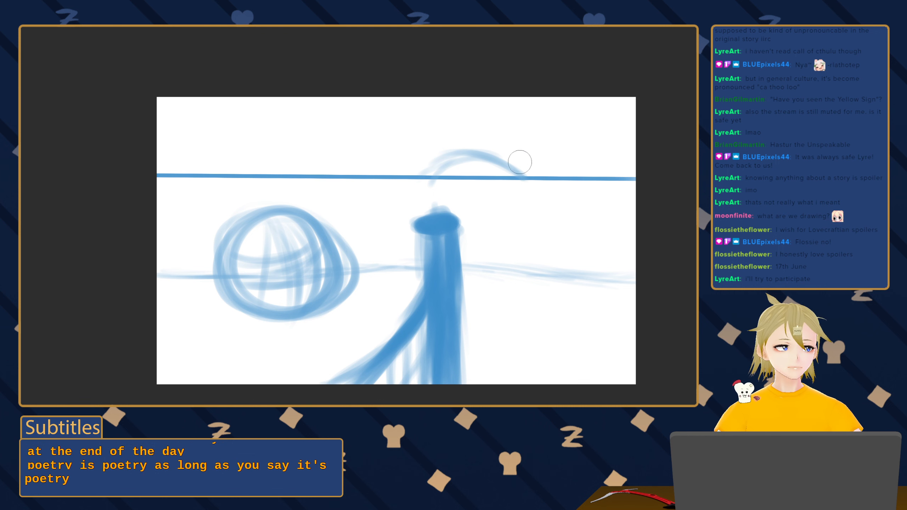
drag(456, 197, 485, 177)
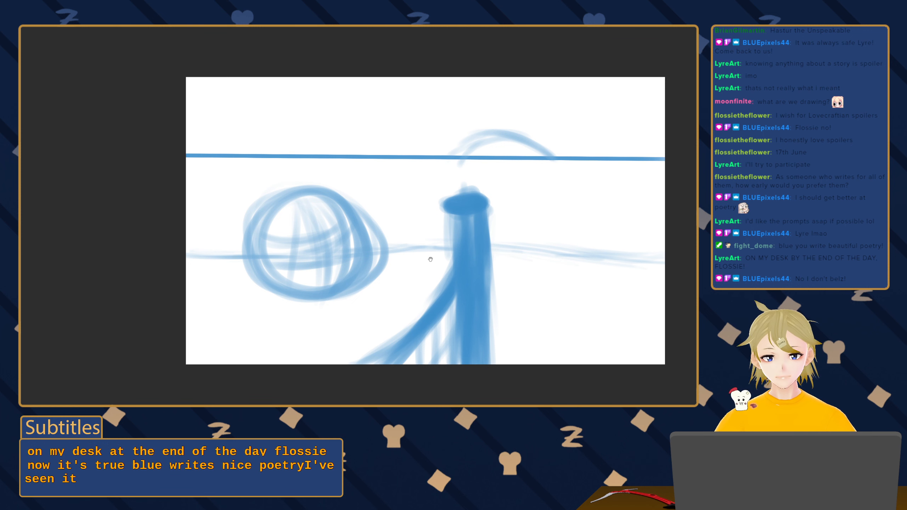
mouse_move(429, 259)
mouse_down()
mouse_move(381, 258)
mouse_move(425, 252)
mouse_up()
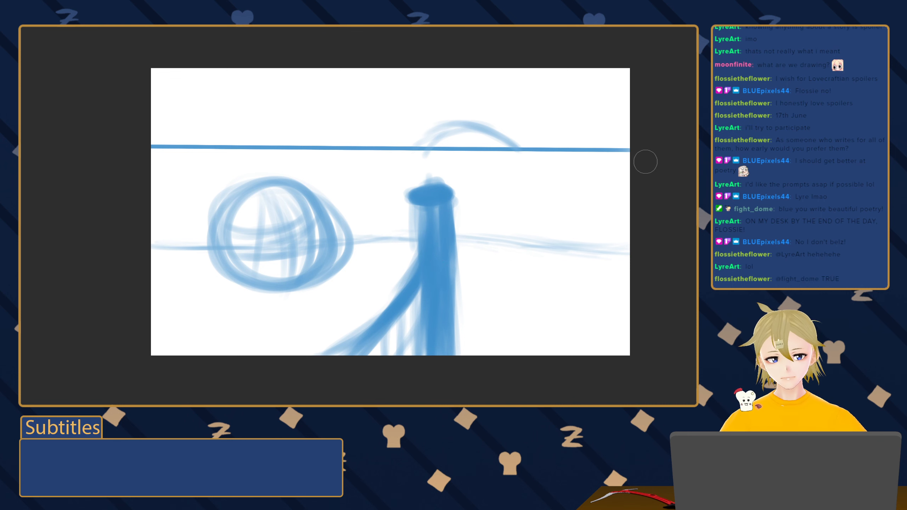
Block in the sea with flat medium blue, from the straight horizon line down to the wavy shoreline
key(e)
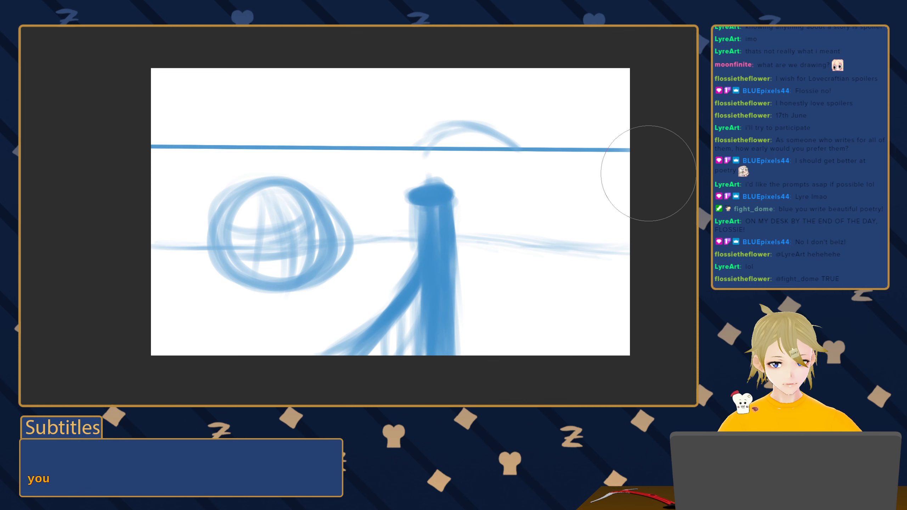
key(bracketright)
key(bracketright)
key(bracketleft)
key(bracketleft)
key(bracketleft)
key(bracketleft)
key(bracketleft)
key(bracketleft)
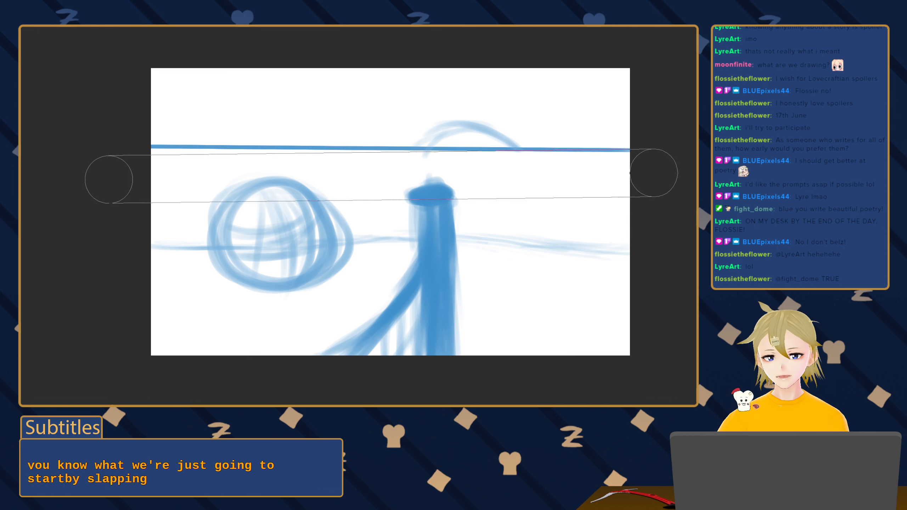
shift+click(96, 171)
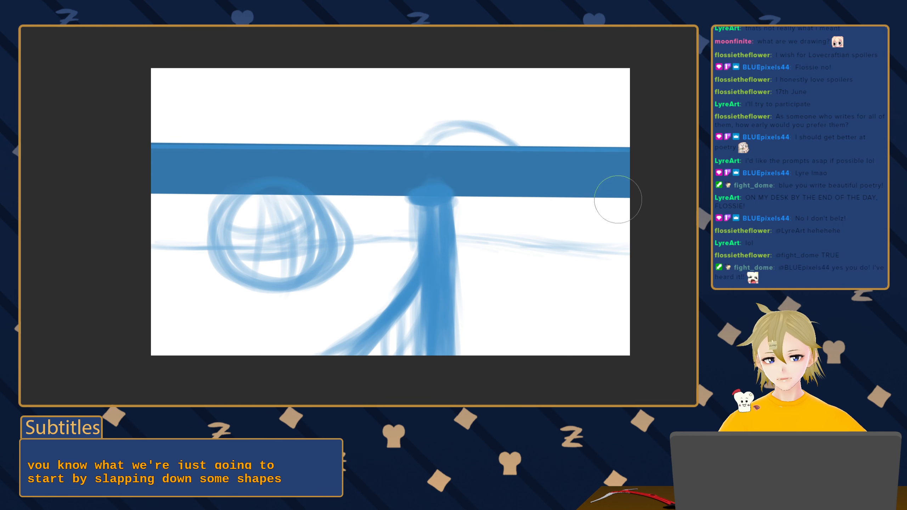
mouse_move(604, 196)
mouse_down()
mouse_move(582, 214)
mouse_move(649, 236)
mouse_move(432, 216)
mouse_move(316, 233)
mouse_move(115, 223)
mouse_move(193, 234)
mouse_move(520, 234)
mouse_move(592, 214)
mouse_move(526, 199)
mouse_move(112, 201)
mouse_move(436, 215)
mouse_up()
drag(529, 218, 572, 205)
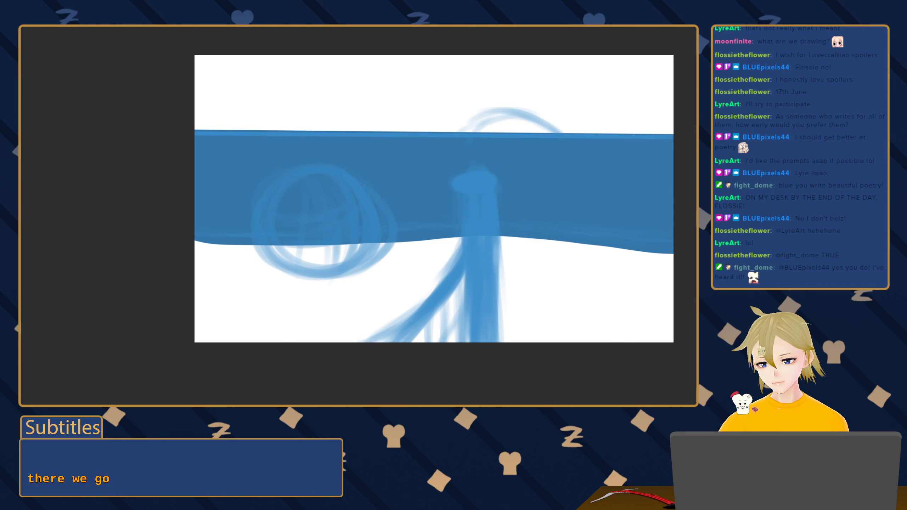
Fill the area below the wavy shoreline with flat golden brown for the sand
mouse_move(680, 268)
mouse_down()
mouse_move(198, 248)
mouse_move(661, 282)
mouse_move(577, 299)
mouse_move(644, 360)
mouse_move(547, 317)
mouse_move(343, 300)
mouse_move(286, 332)
mouse_move(221, 296)
mouse_move(327, 245)
mouse_up()
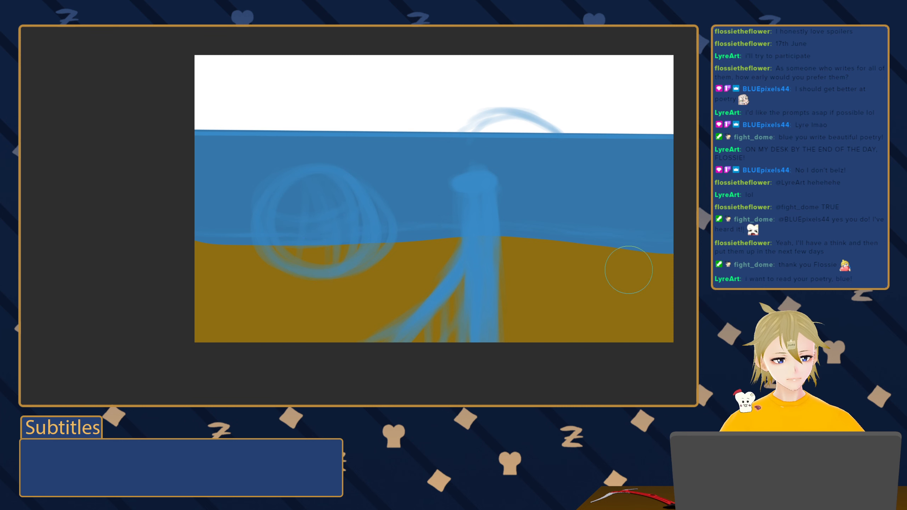
drag(563, 268, 551, 264)
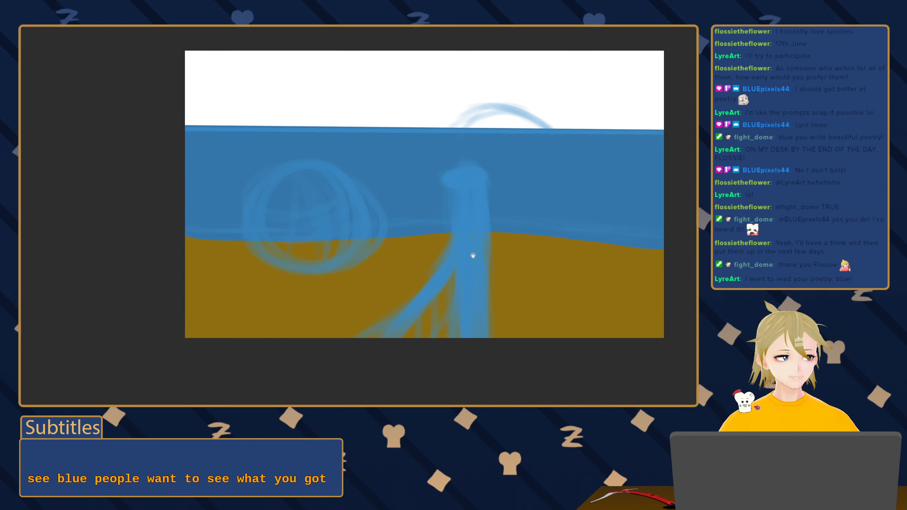
mouse_move(471, 255)
mouse_down()
mouse_move(431, 239)
mouse_move(432, 263)
mouse_up()
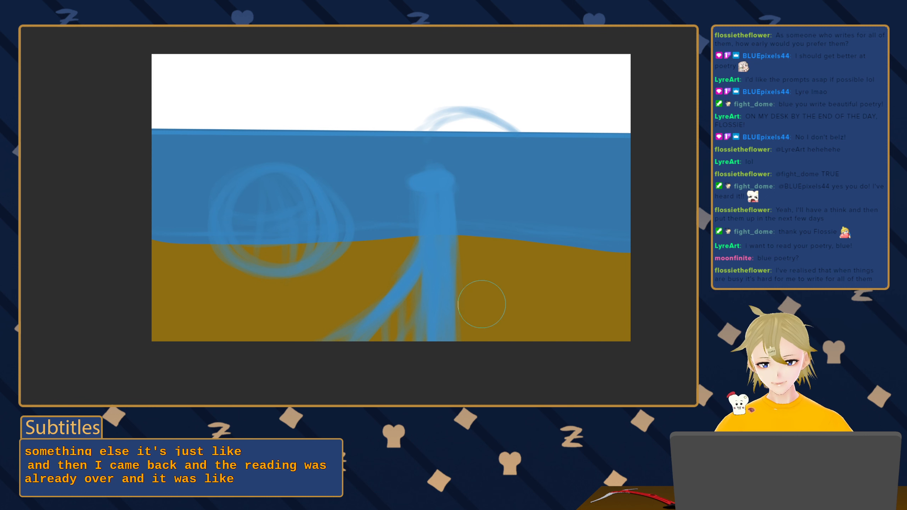
drag(478, 301, 501, 293)
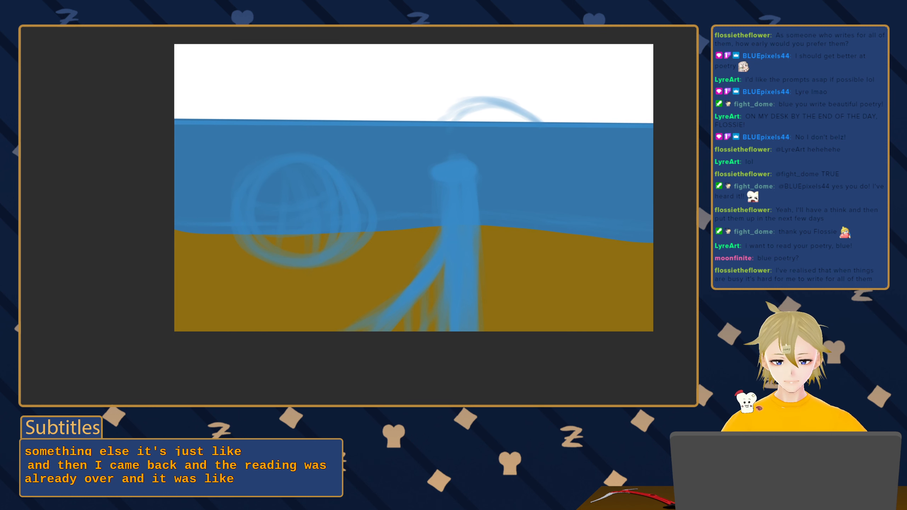
Fill the sky above the horizon line with flat dark blue
drag(539, 141, 508, 185)
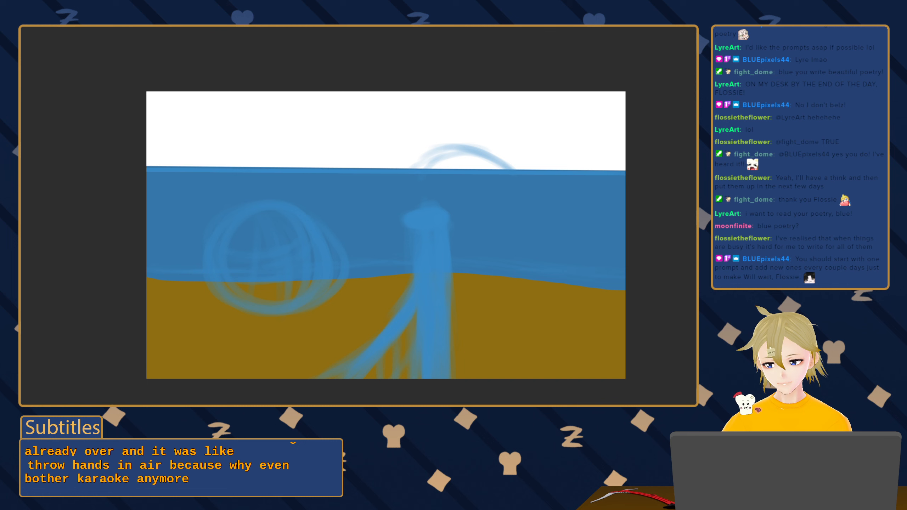
mouse_move(611, 101)
mouse_down()
mouse_move(668, 146)
mouse_move(514, 132)
mouse_move(215, 73)
mouse_move(356, 178)
mouse_move(145, 132)
mouse_move(305, 89)
mouse_up()
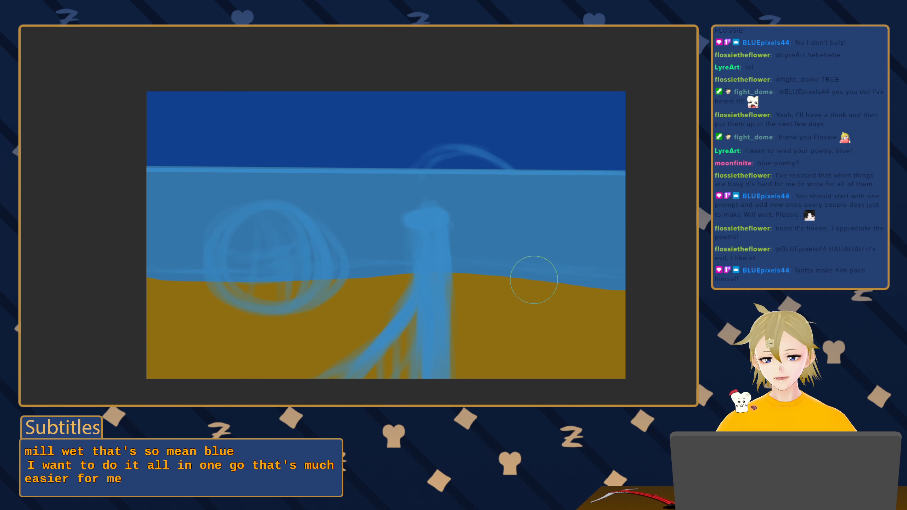
Paint the post as a wide dark navy column with a rounded top, running down to the canvas's bottom edge
drag(473, 284, 487, 267)
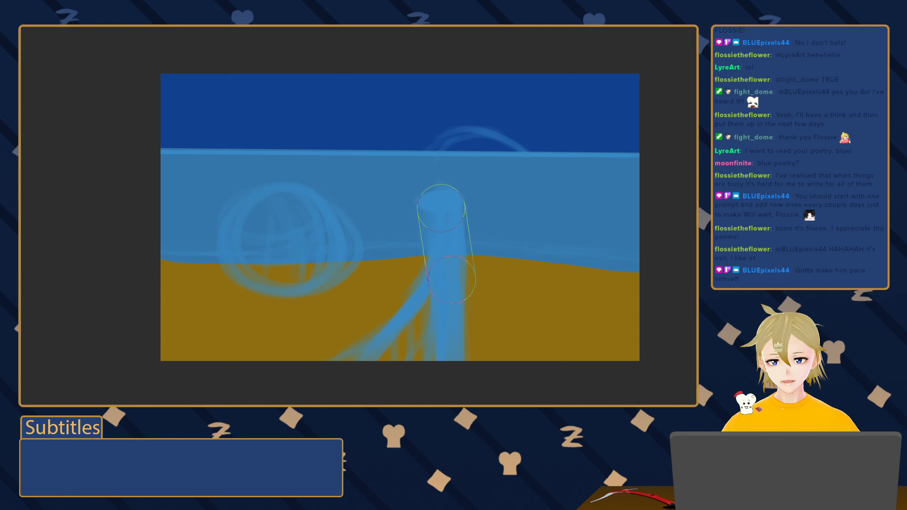
drag(452, 280, 441, 371)
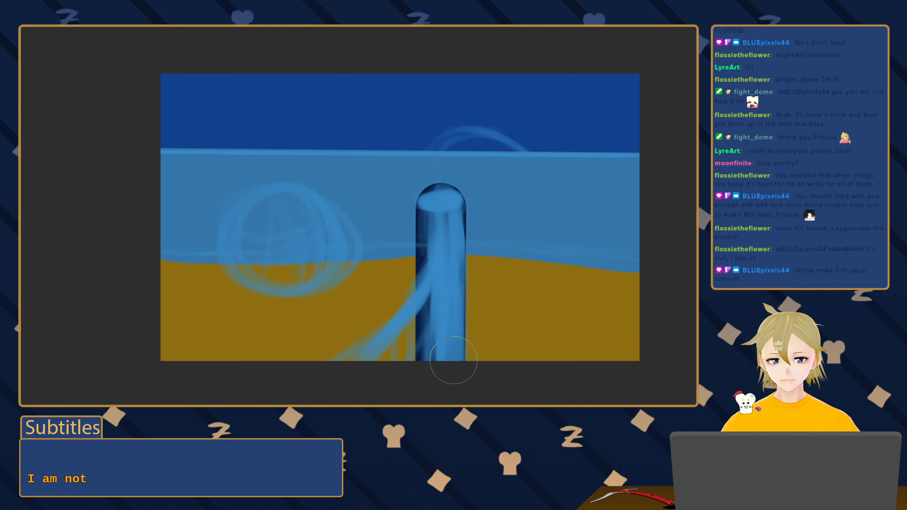
key(ctrl+z)
drag(441, 205, 444, 373)
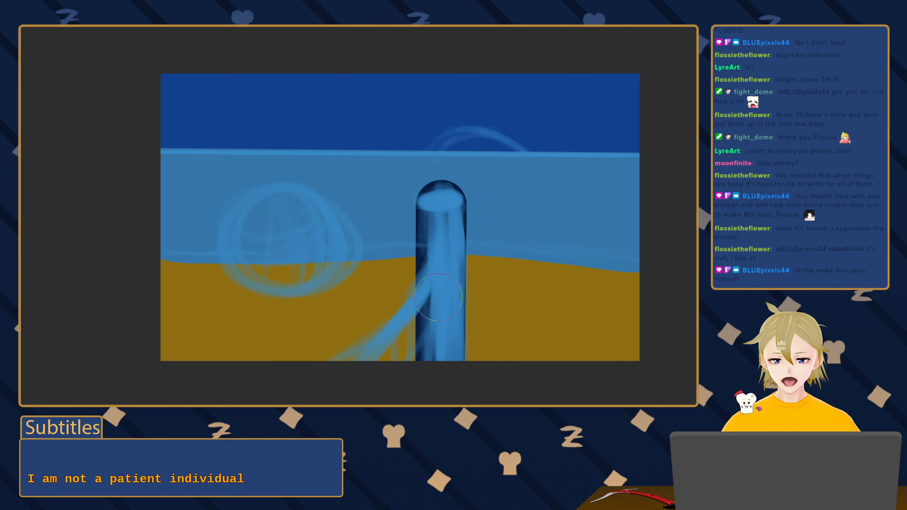
click(444, 200)
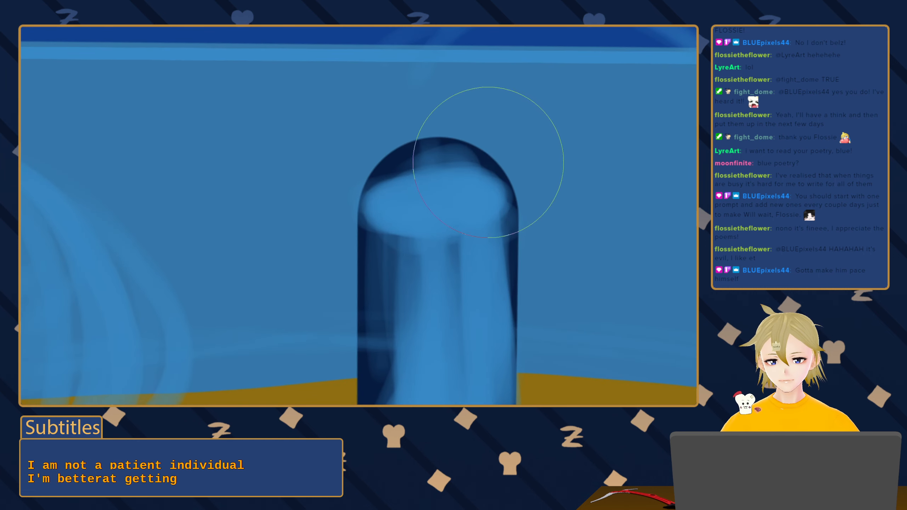
drag(433, 192, 420, 193)
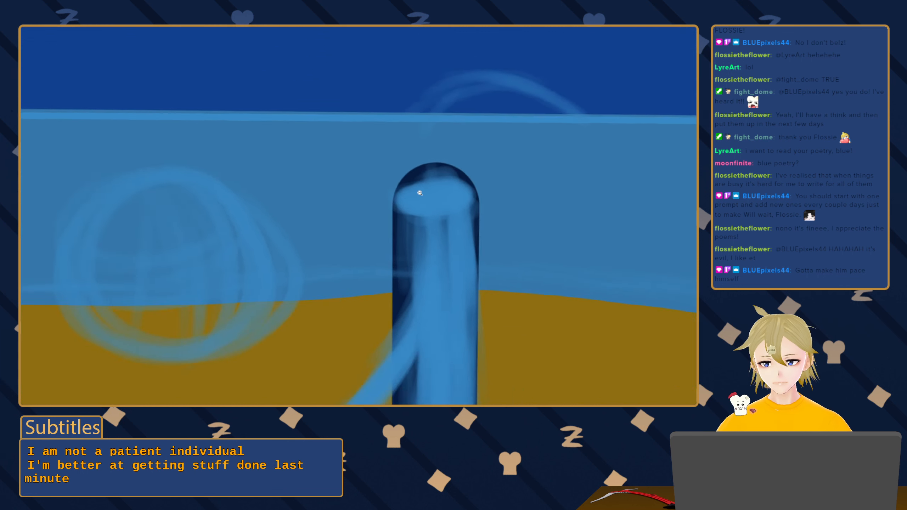
click(420, 193)
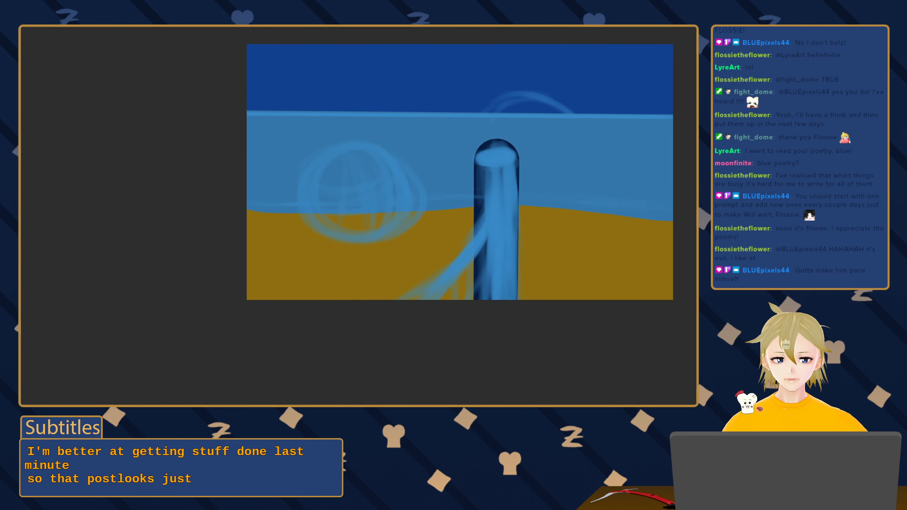
Paint a light grey curved band wrapping around the post just below its rounded top
drag(511, 205, 534, 217)
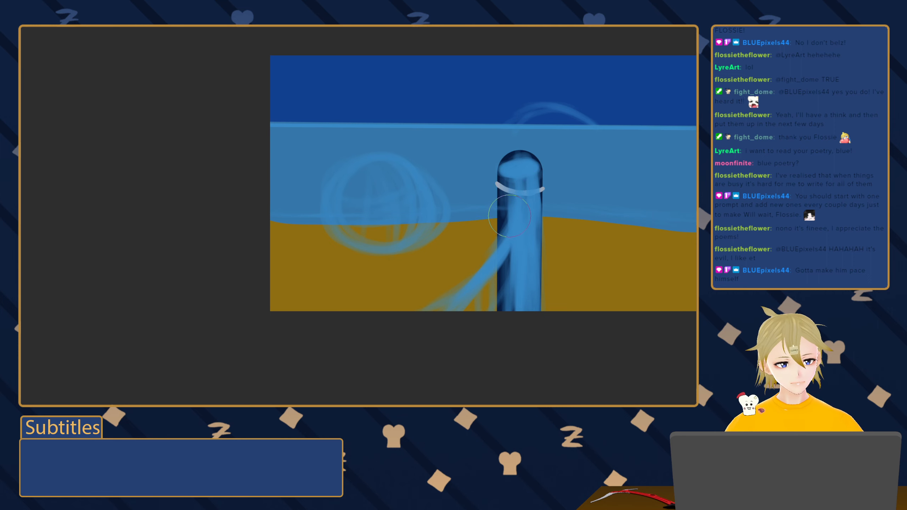
drag(504, 194, 529, 174)
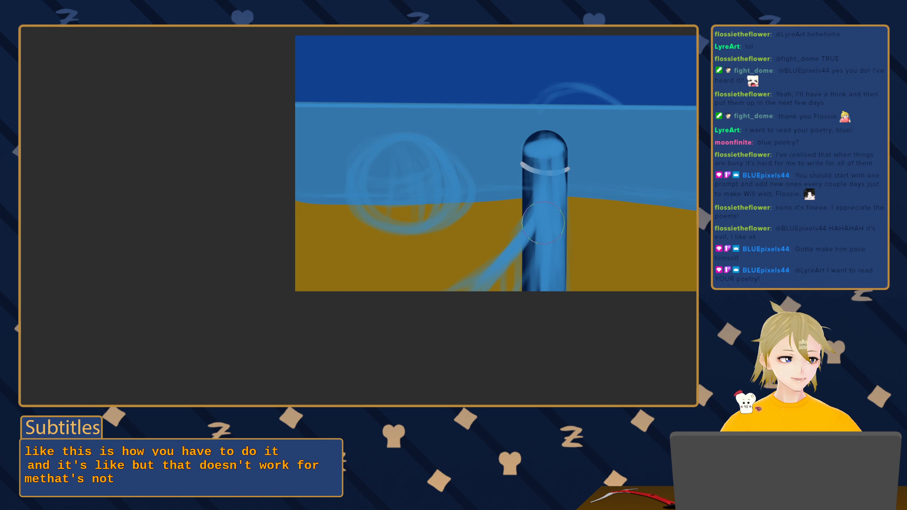
drag(525, 225, 541, 169)
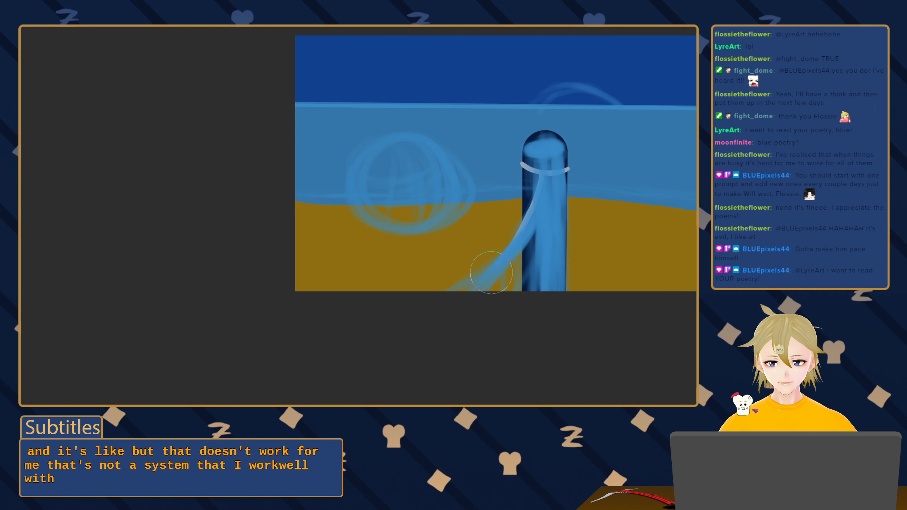
drag(491, 272, 444, 315)
key(ctrl+z)
drag(539, 174, 458, 283)
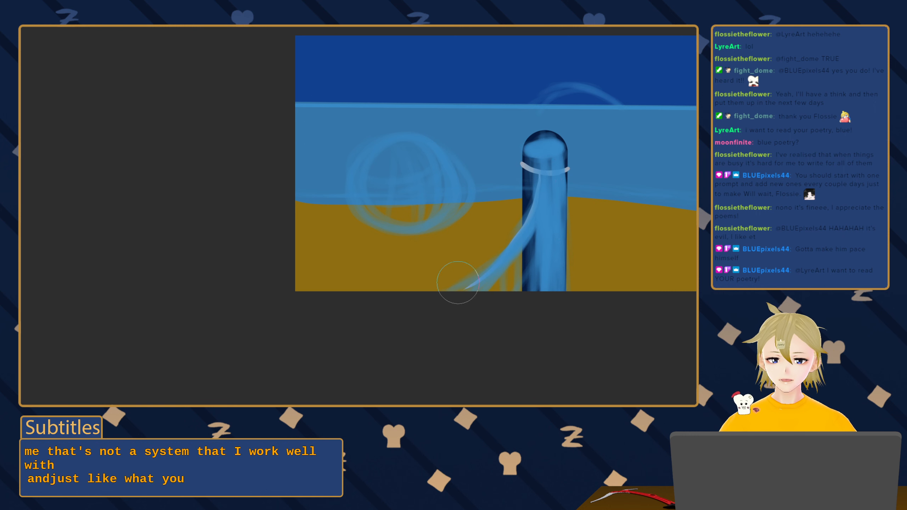
key(ctrl+z)
mouse_move(539, 174)
mouse_down()
mouse_move(506, 235)
mouse_move(433, 311)
mouse_up()
key(ctrl+z)
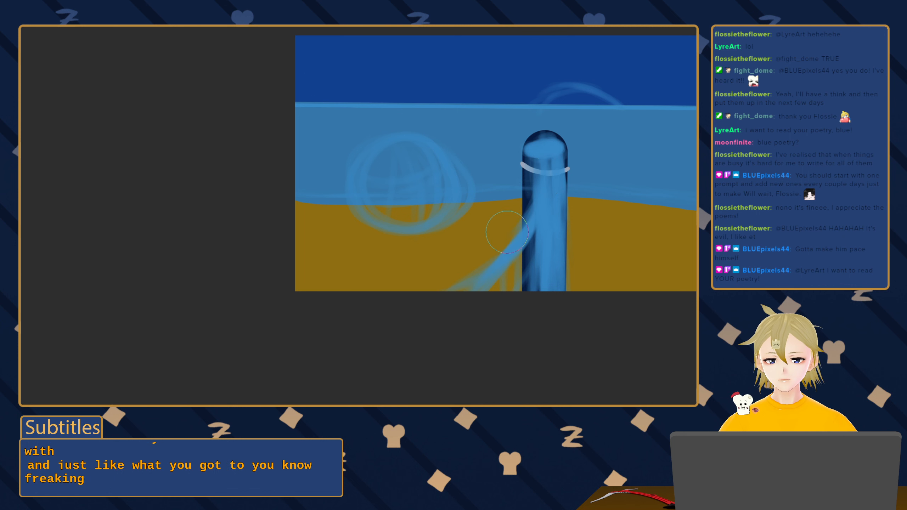
Extend the right end of the light grey band slightly upward at the post's edge
drag(581, 202, 562, 178)
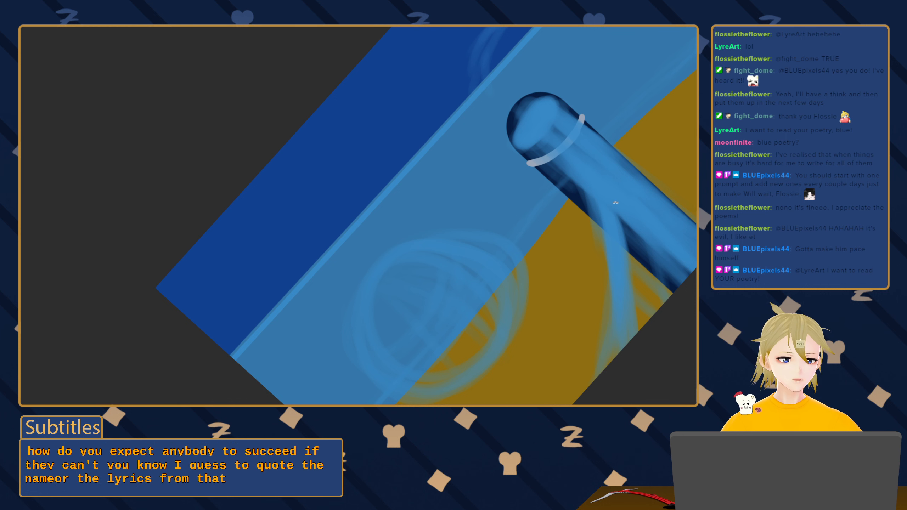
scroll(603, 200, up, 3)
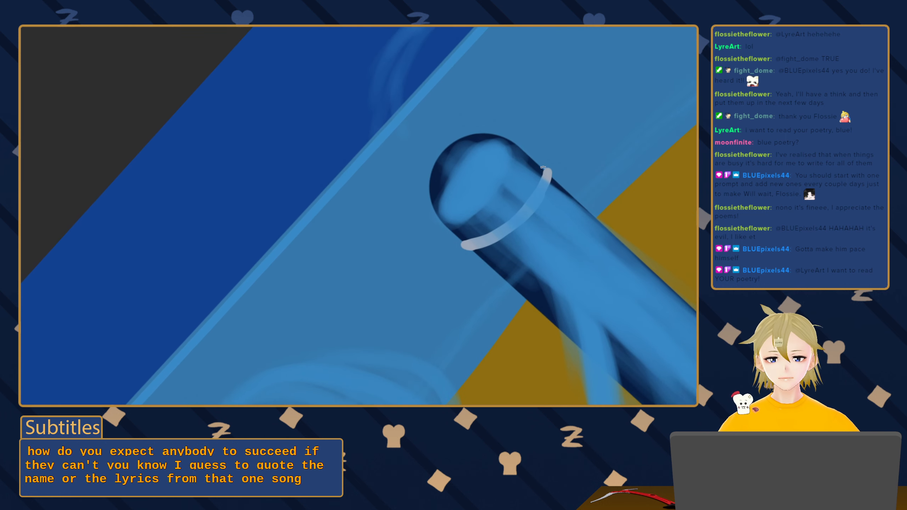
drag(547, 172, 543, 168)
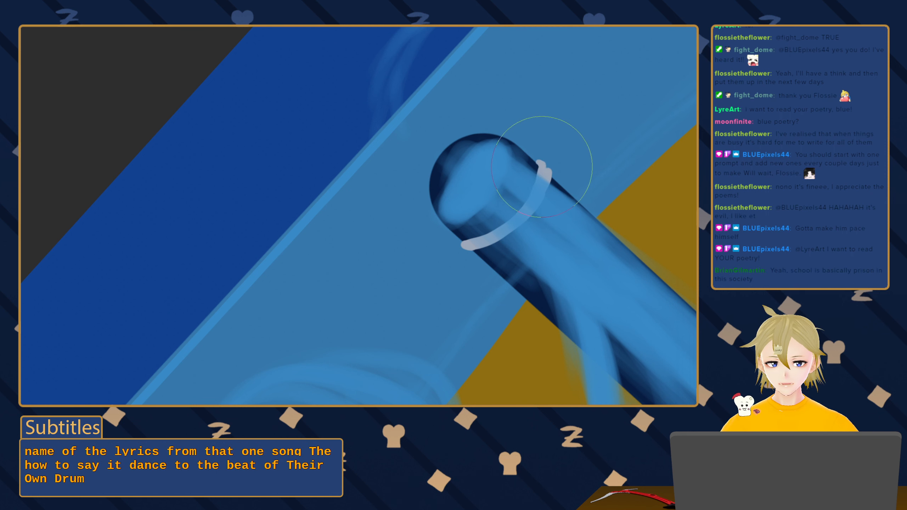
Paint the net's light grey top cord curving from the band down to the canvas's bottom edge, widening it toward the bottom
drag(531, 194, 511, 131)
mouse_move(546, 222)
mouse_down()
mouse_move(523, 124)
mouse_move(526, 145)
mouse_up()
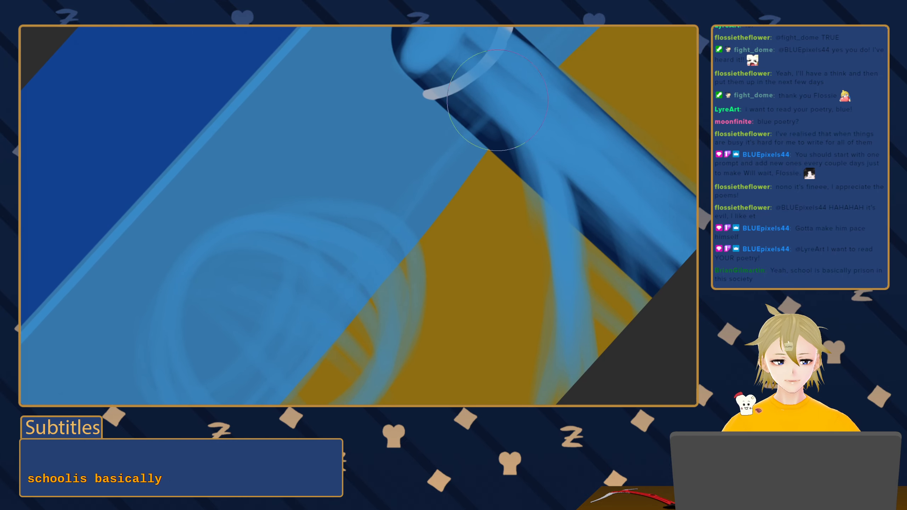
mouse_move(478, 76)
mouse_down()
mouse_move(509, 118)
mouse_move(548, 338)
mouse_move(535, 421)
mouse_up()
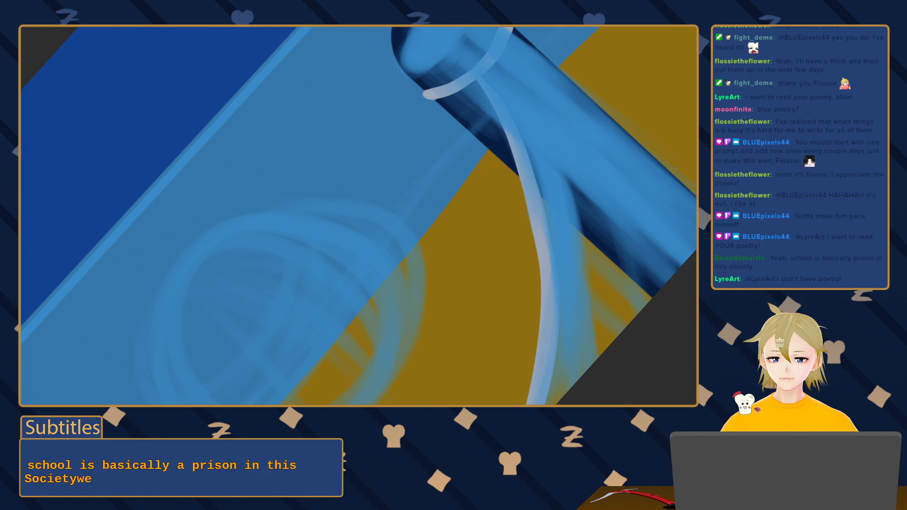
key(ctrl+z)
mouse_move(478, 76)
mouse_down()
mouse_move(527, 200)
mouse_move(542, 449)
mouse_move(550, 368)
mouse_up()
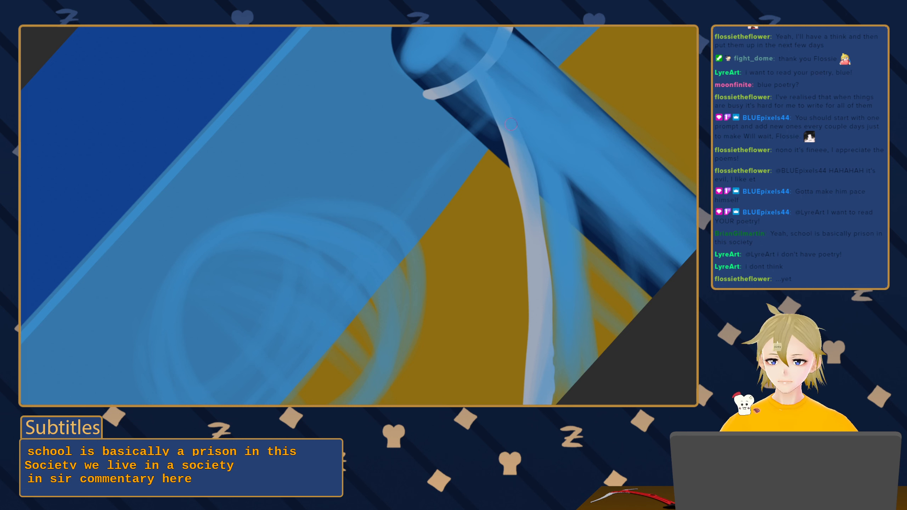
mouse_move(524, 156)
mouse_down()
mouse_move(536, 184)
mouse_move(552, 372)
mouse_move(569, 403)
mouse_up()
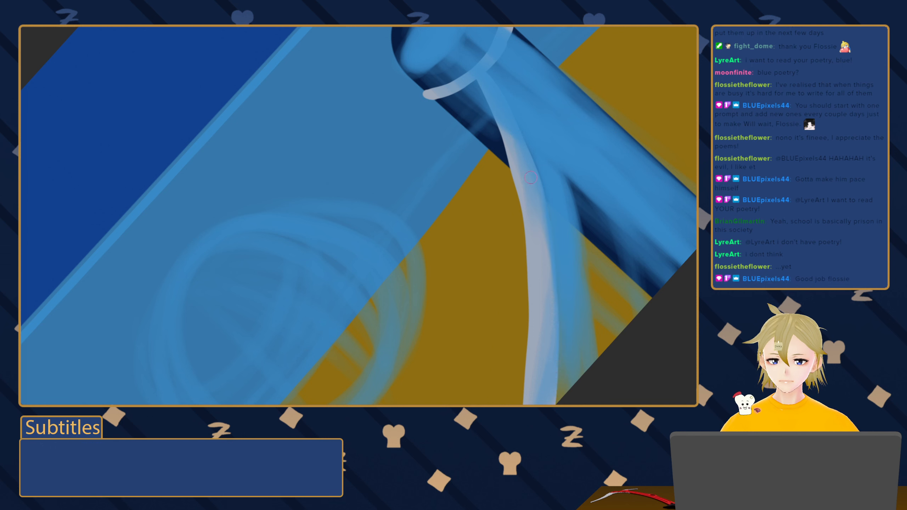
drag(559, 314, 558, 403)
drag(622, 215, 483, 322)
click(500, 283)
drag(539, 287, 527, 252)
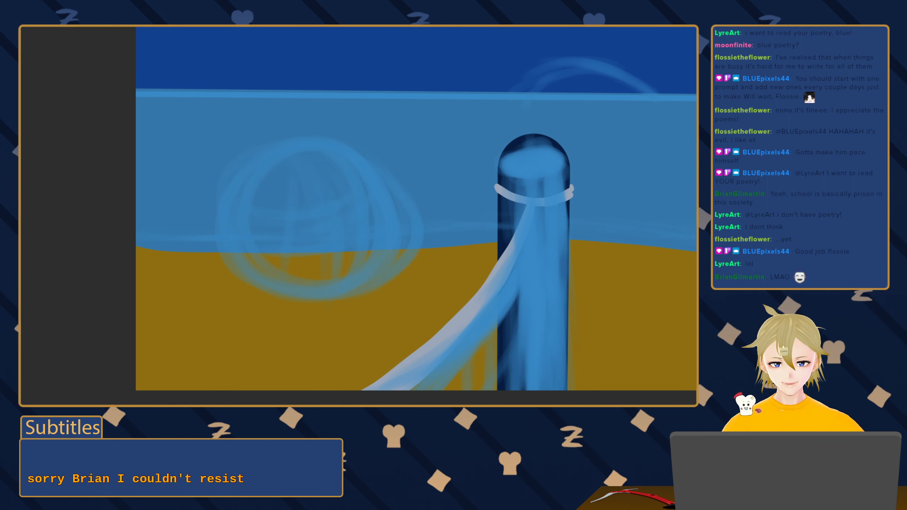
Paint thin dark grey vertical net strands from the cord down to the canvas's bottom edge, and remove the blue rough sketch
drag(526, 267, 503, 231)
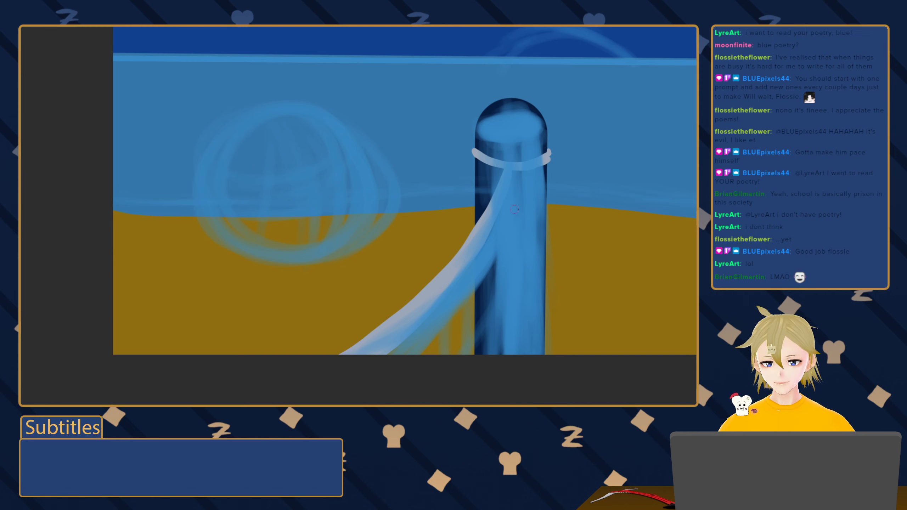
drag(504, 212, 505, 214)
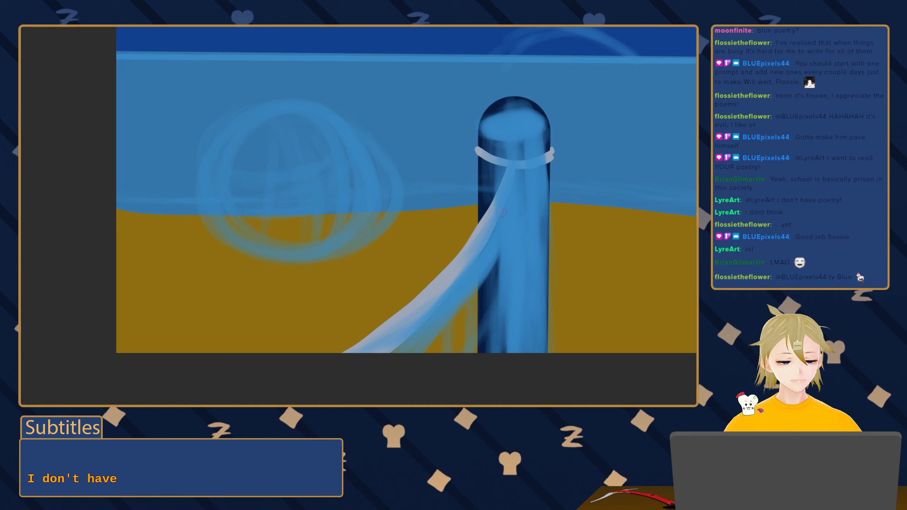
drag(432, 204, 434, 185)
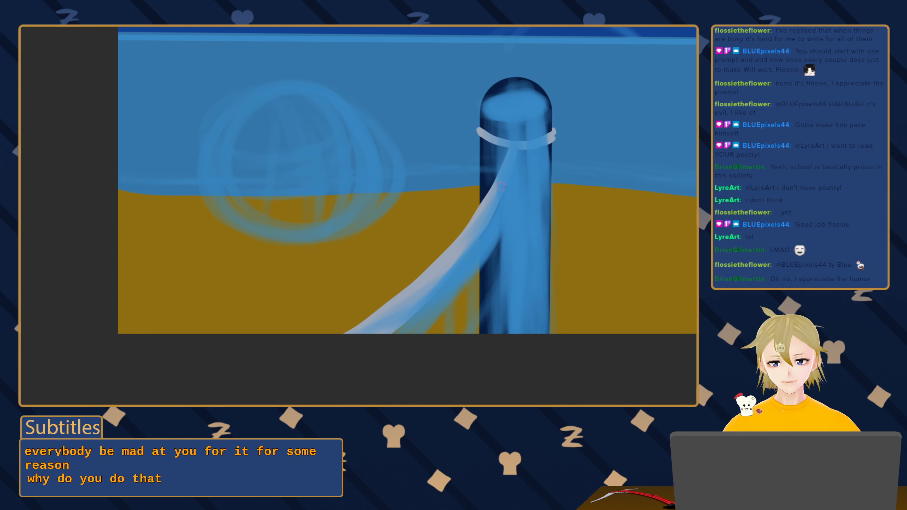
drag(478, 242, 486, 396)
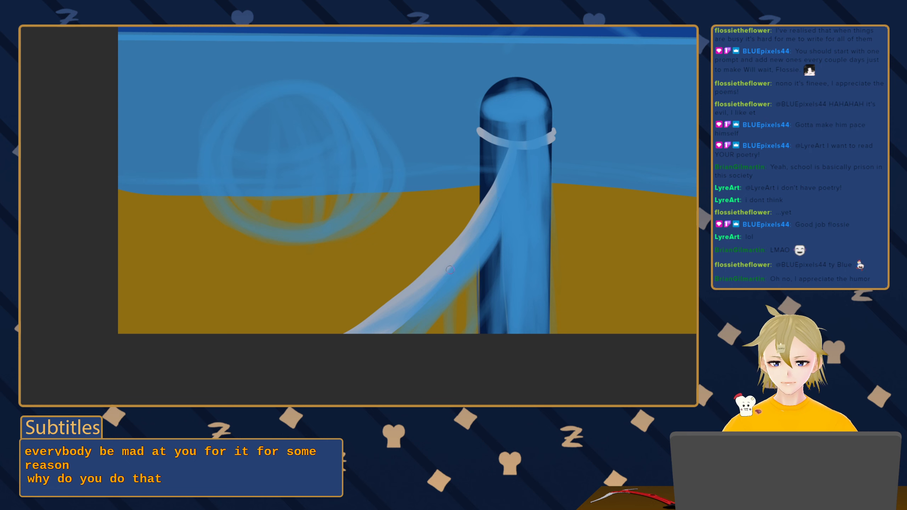
drag(450, 297, 454, 355)
drag(424, 293, 431, 394)
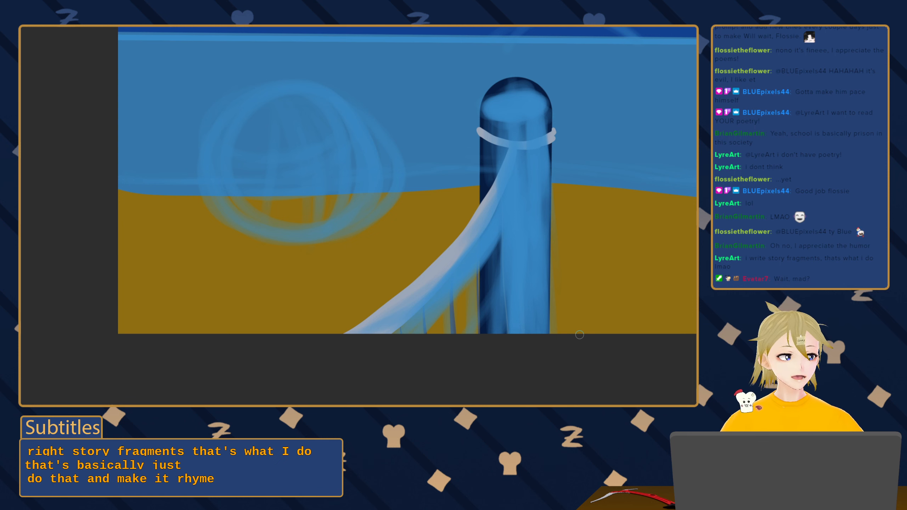
key(Delete)
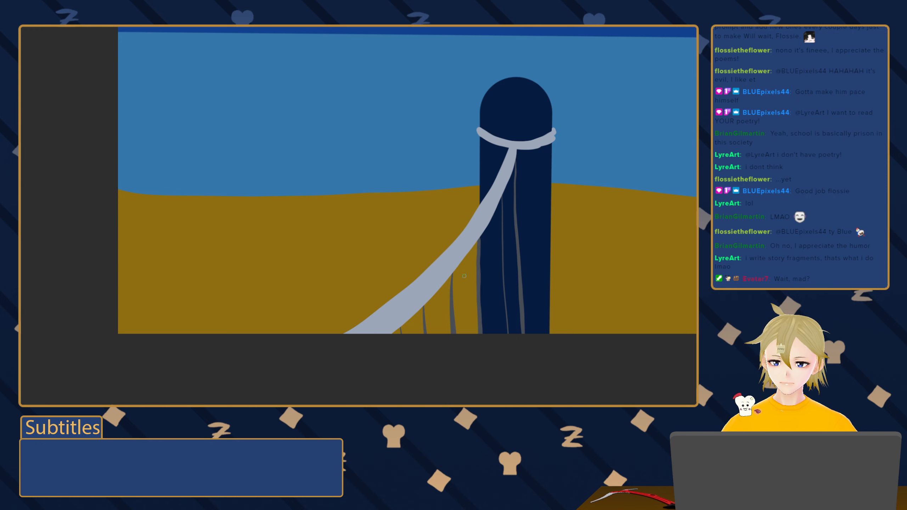
Thicken the thin dark grey vertical net strands between the top cord and the canvas's bottom edge
mouse_move(455, 289)
mouse_down()
mouse_move(456, 318)
mouse_move(420, 323)
mouse_up()
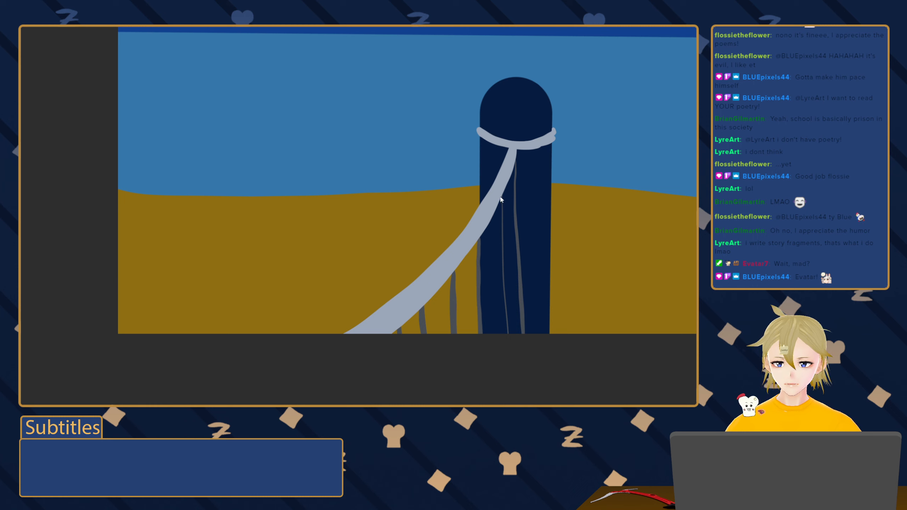
drag(500, 191, 511, 349)
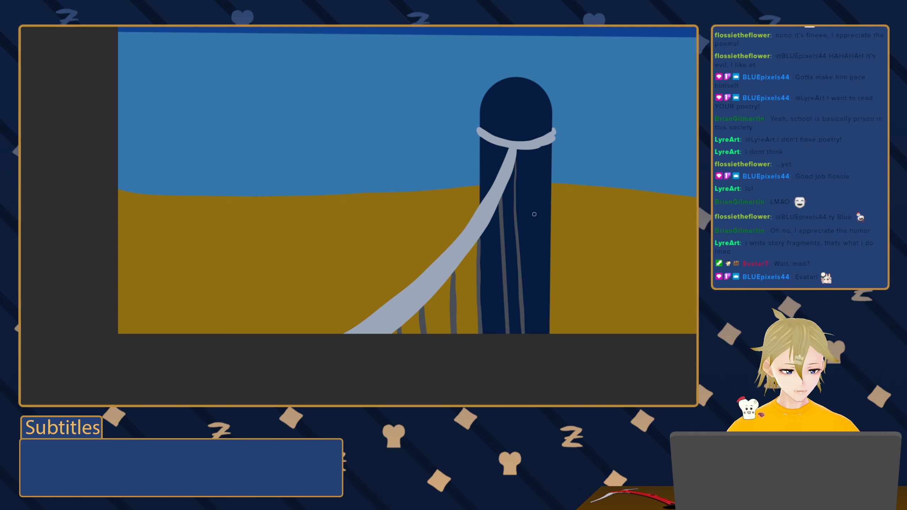
drag(514, 156, 523, 350)
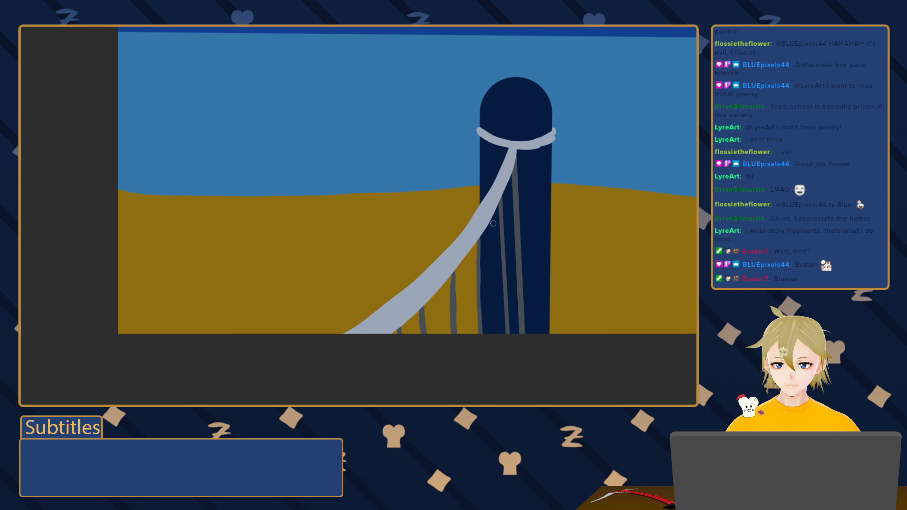
Paint thin dark grey parallel diagonal strands crossing the vertical net strands, slanting down and left across the post
drag(512, 202, 454, 318)
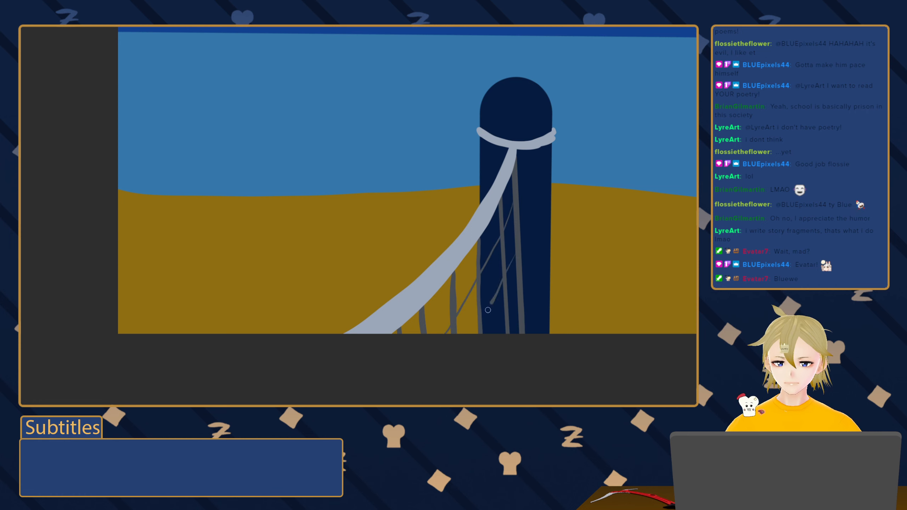
drag(515, 247, 455, 363)
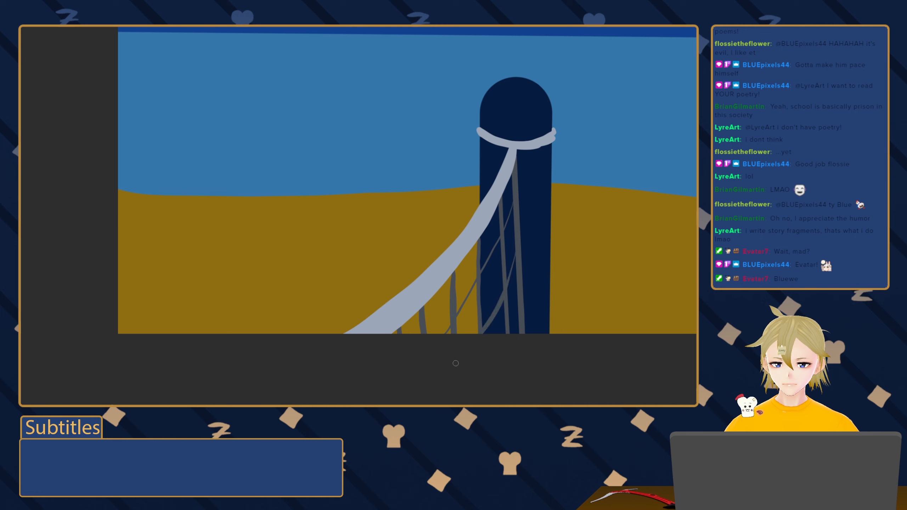
key(ctrl+z)
drag(515, 229, 460, 358)
drag(515, 285, 471, 375)
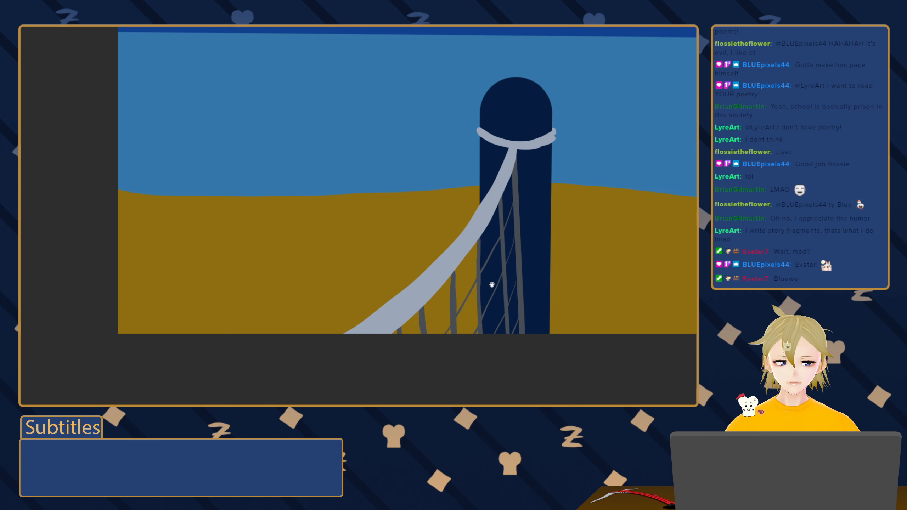
drag(461, 235, 494, 271)
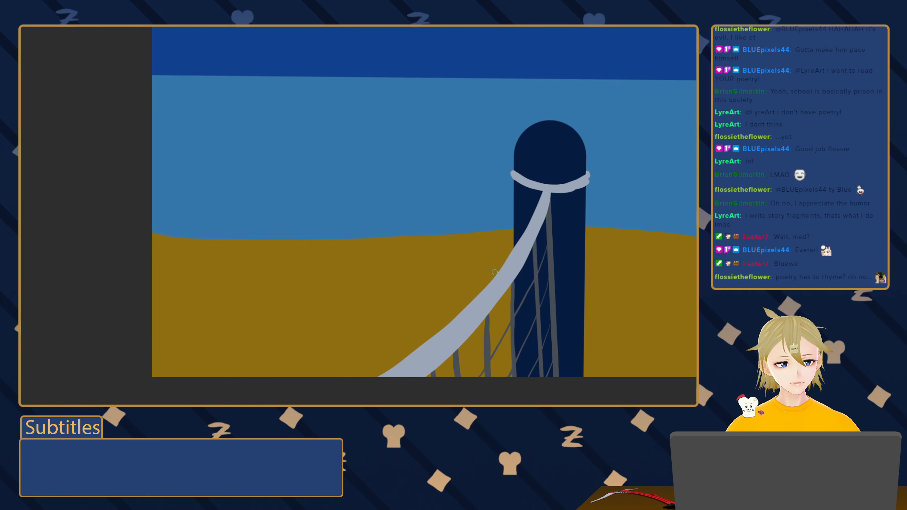
scroll(442, 241, down, 2)
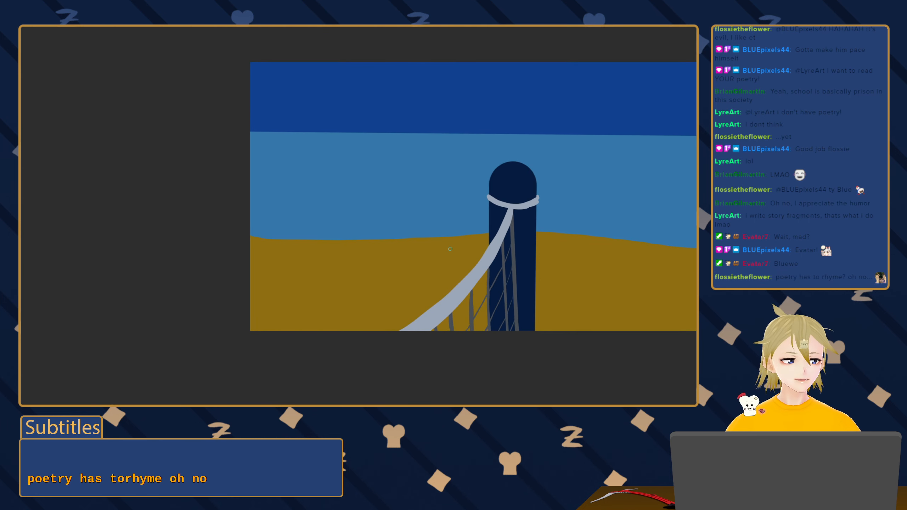
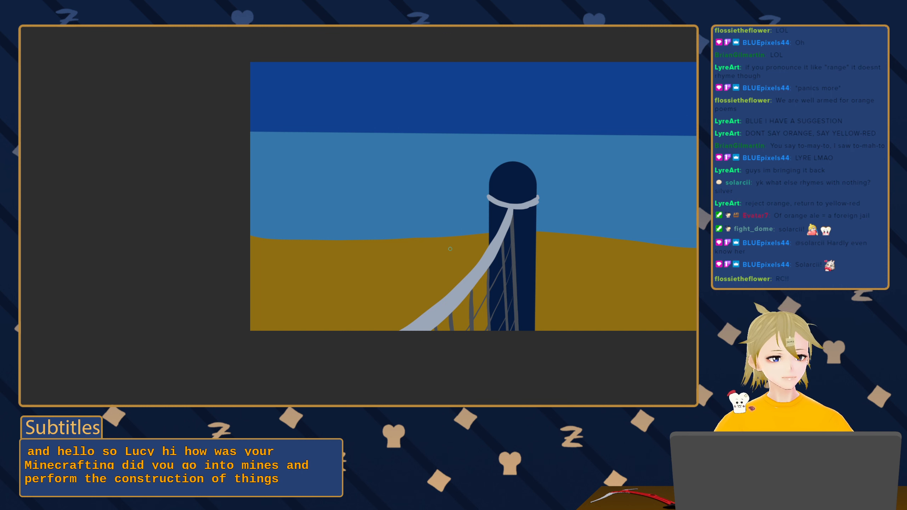
Stamp a large light grey disc as the ball to the left of the net, overlapping the sea and sand, with a much larger brush
mouse_move(487, 232)
mouse_down()
mouse_move(446, 245)
mouse_move(457, 267)
mouse_up()
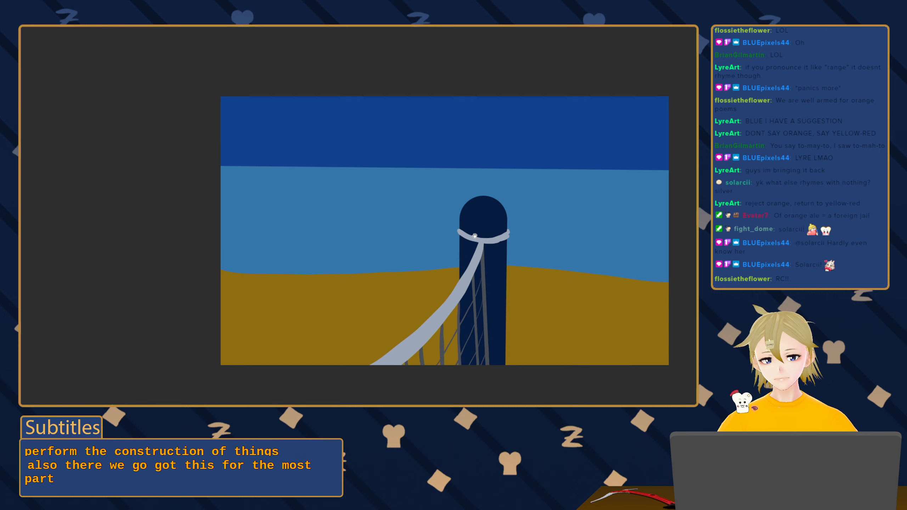
drag(467, 231, 492, 222)
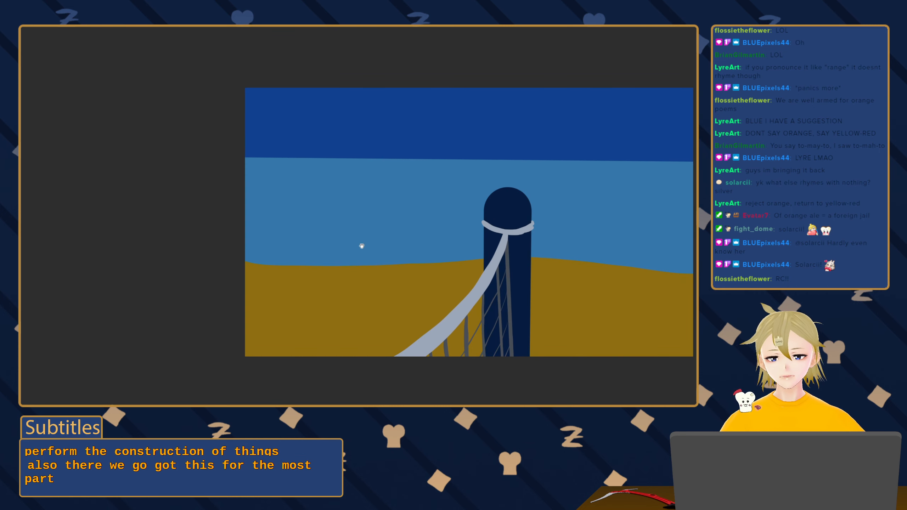
drag(362, 246, 425, 230)
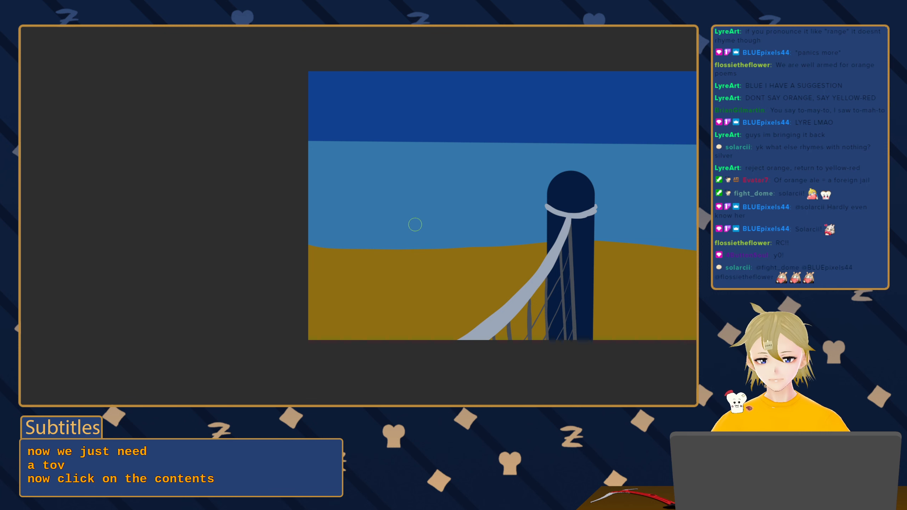
key(bracketright)
key(bracketright)
key(bracketright)
key(bracketright)
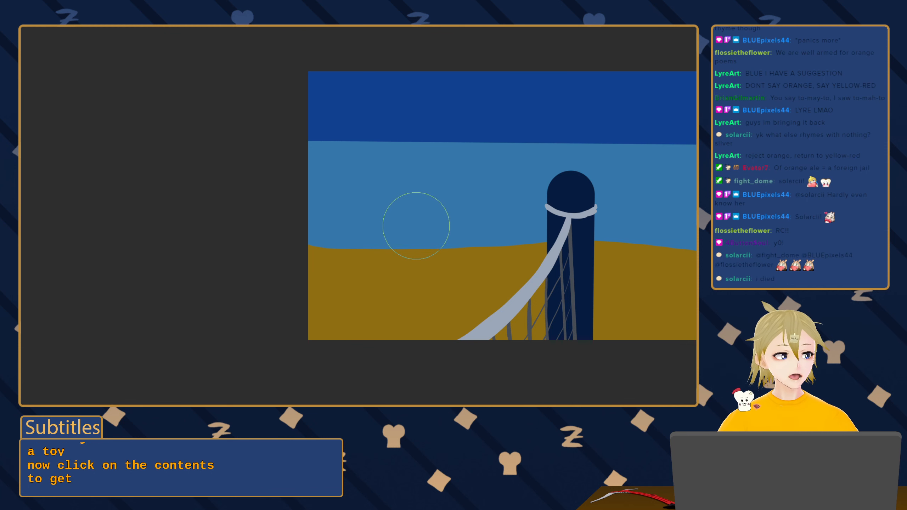
key(bracketright)
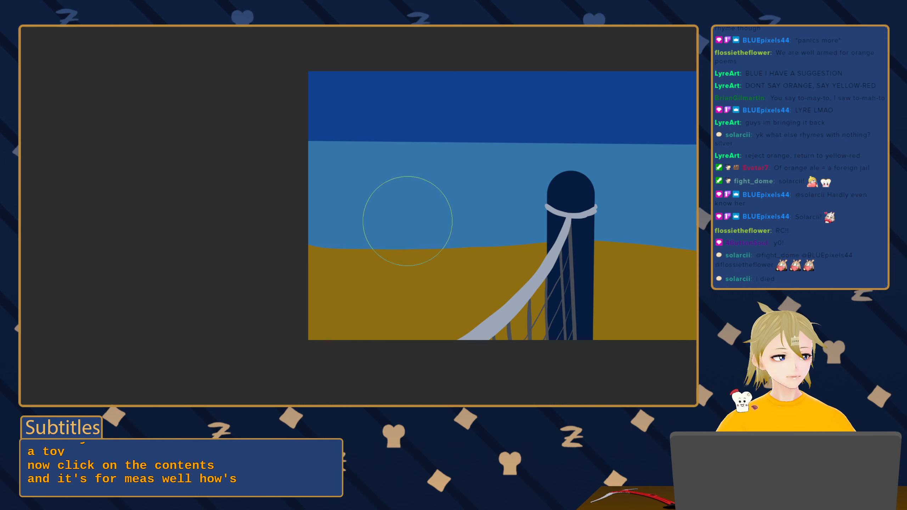
click(412, 224)
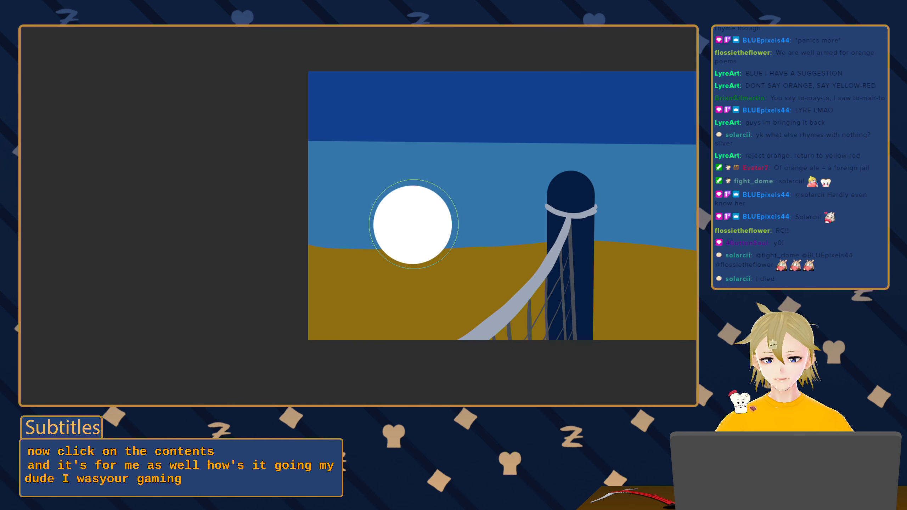
click(414, 224)
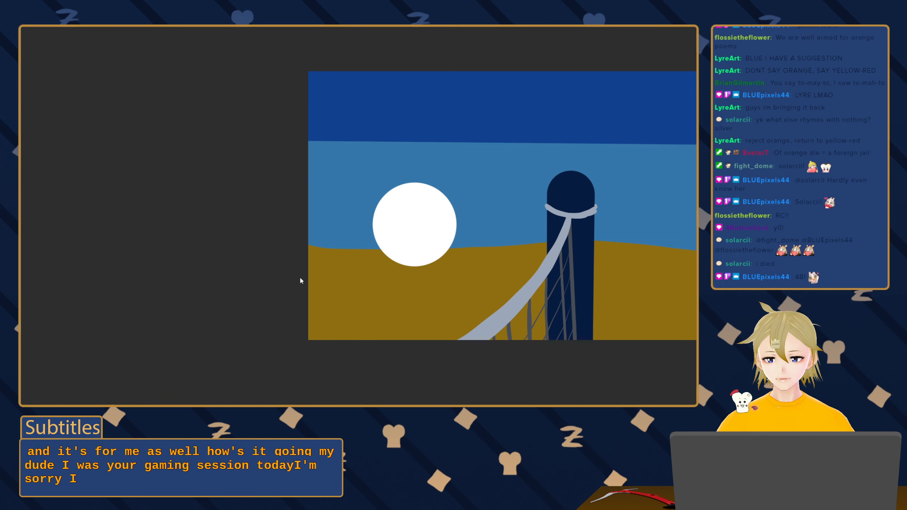
key(ctrl+z)
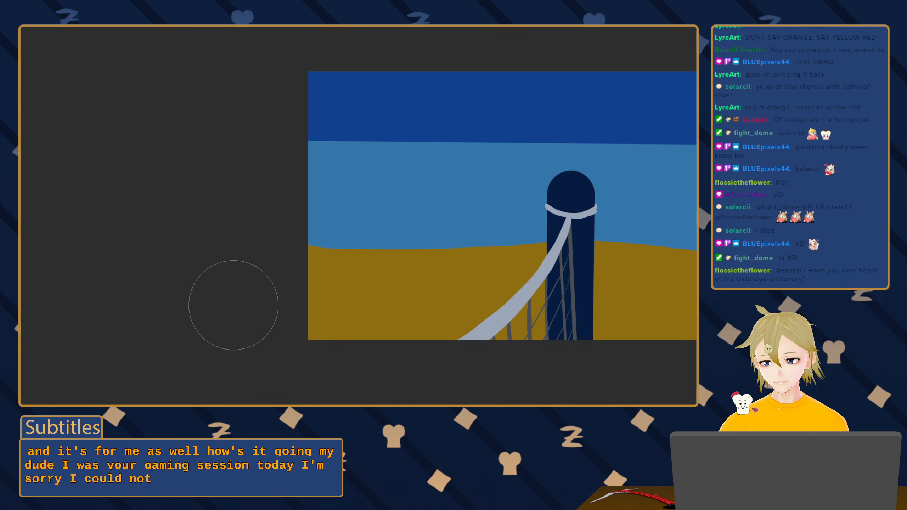
click(417, 231)
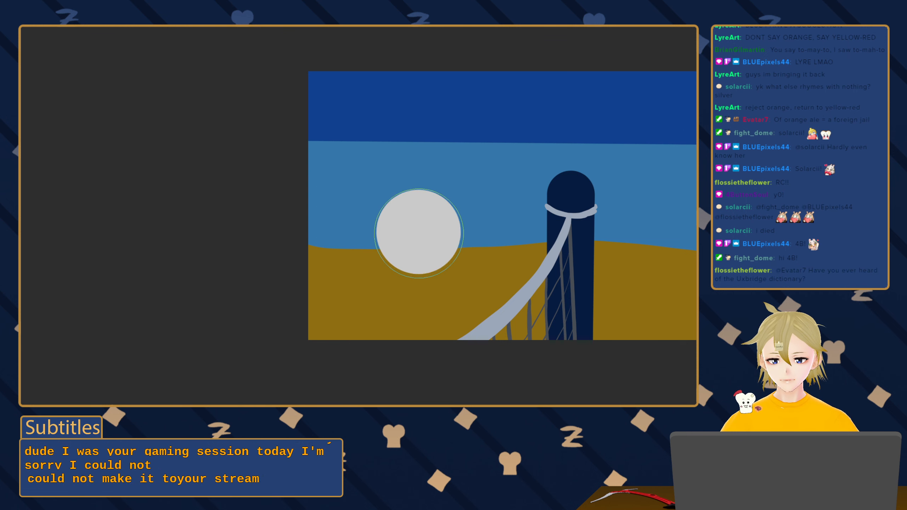
drag(438, 227, 405, 234)
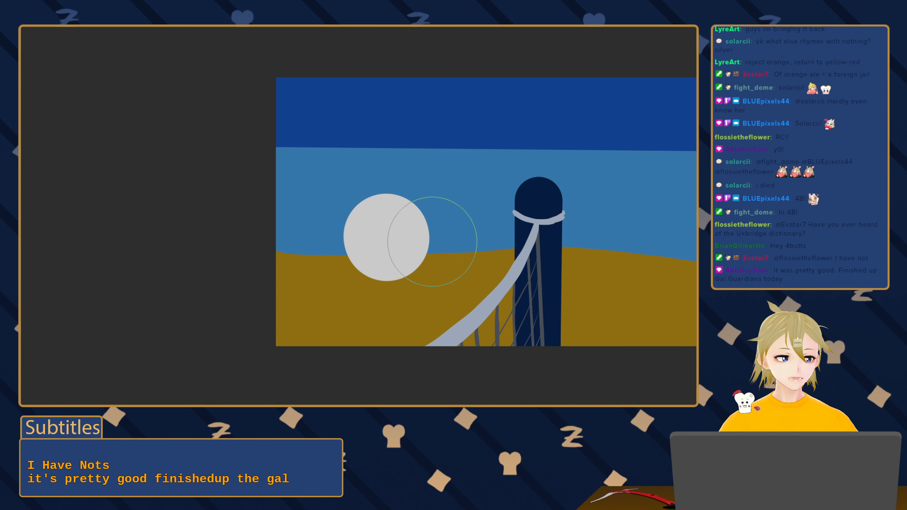
mouse_move(432, 241)
mouse_down()
mouse_move(449, 249)
mouse_move(434, 262)
mouse_move(374, 266)
mouse_up()
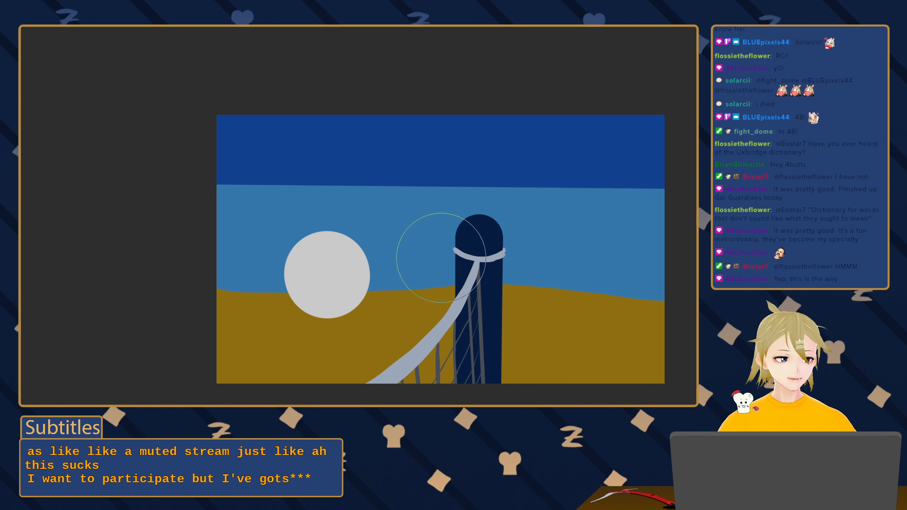
scroll(433, 252, up, 2)
mouse_move(438, 269)
mouse_down()
mouse_move(390, 268)
mouse_move(401, 251)
mouse_move(453, 248)
mouse_up()
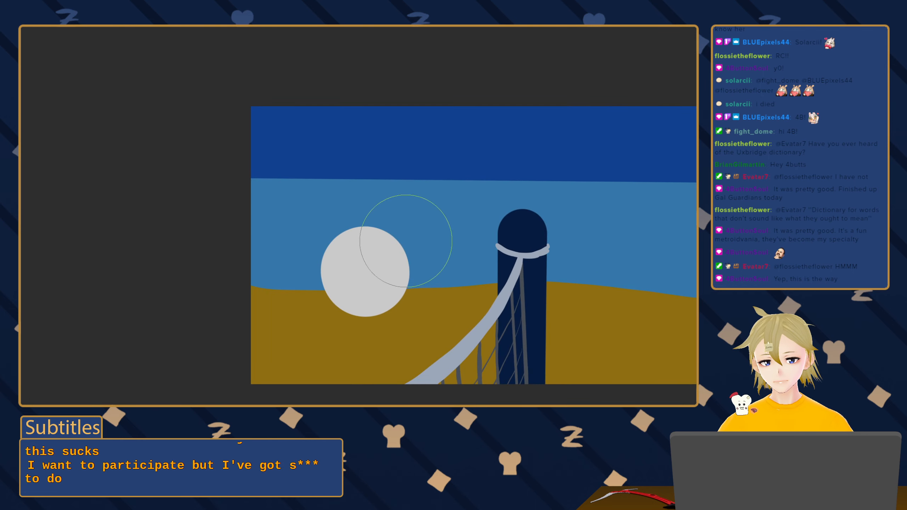
drag(509, 193, 464, 231)
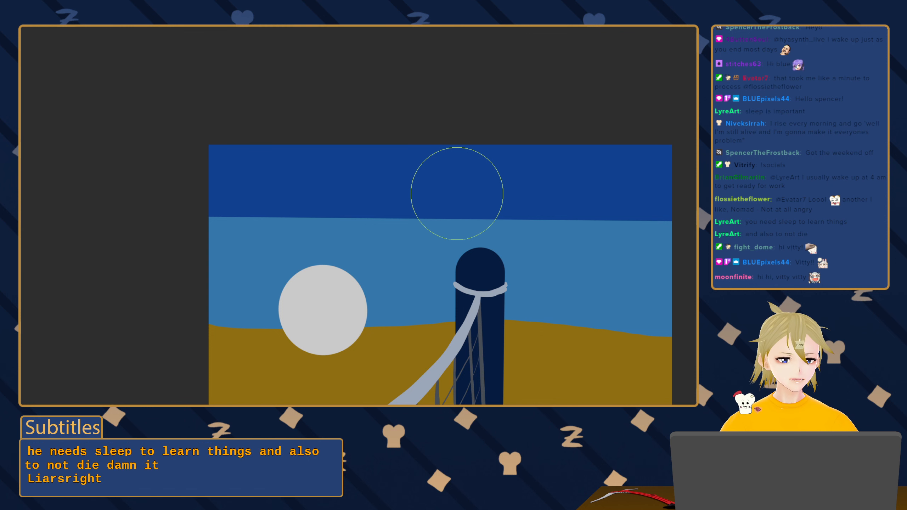
drag(486, 218, 474, 216)
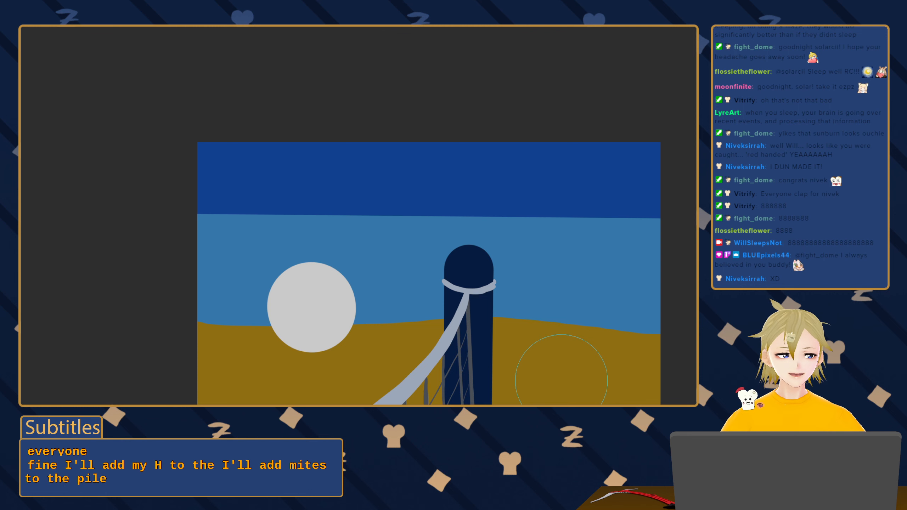
drag(500, 205, 504, 215)
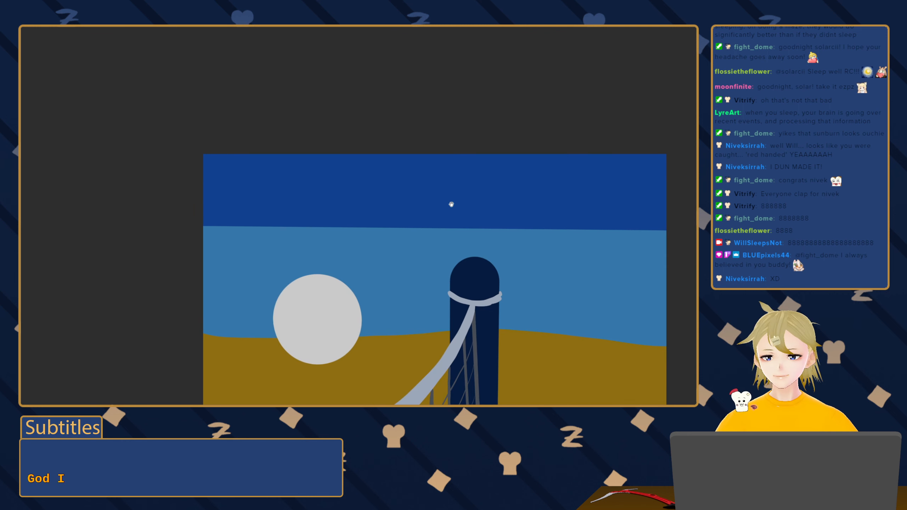
drag(456, 208, 433, 207)
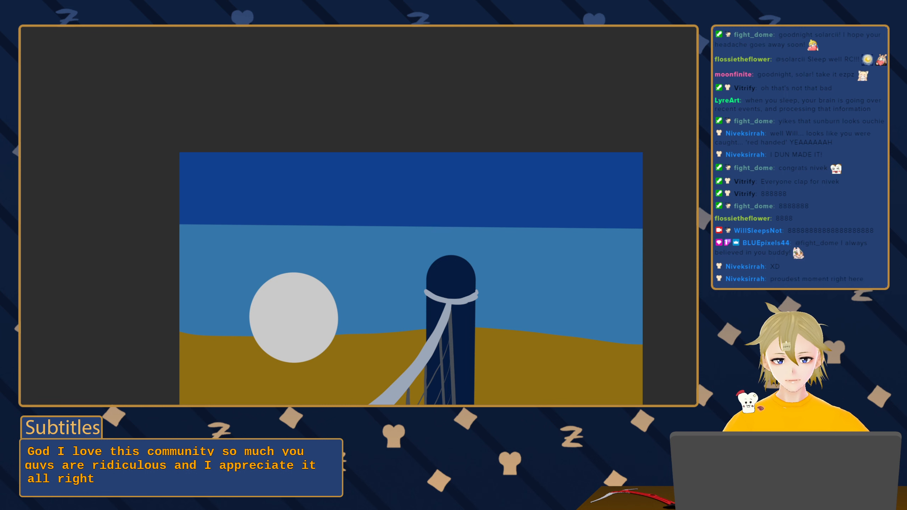
drag(493, 224, 564, 241)
key(ctrl+z)
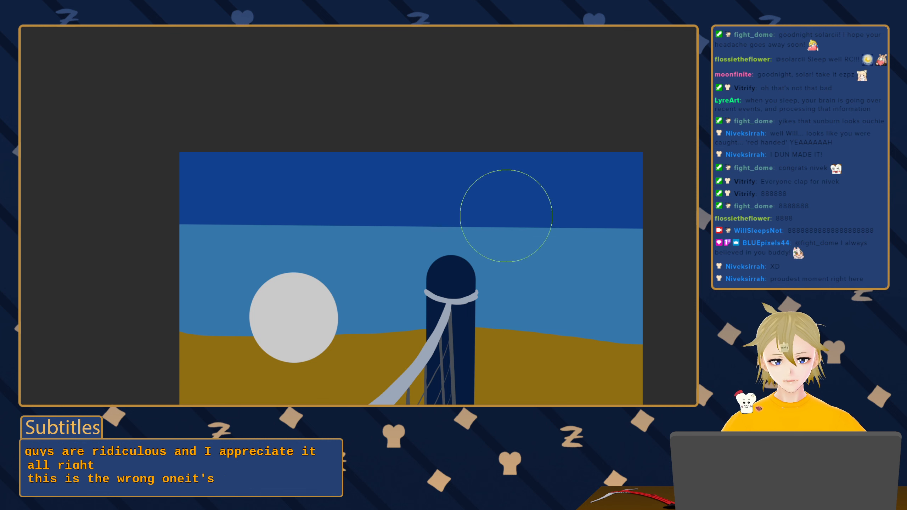
key([)
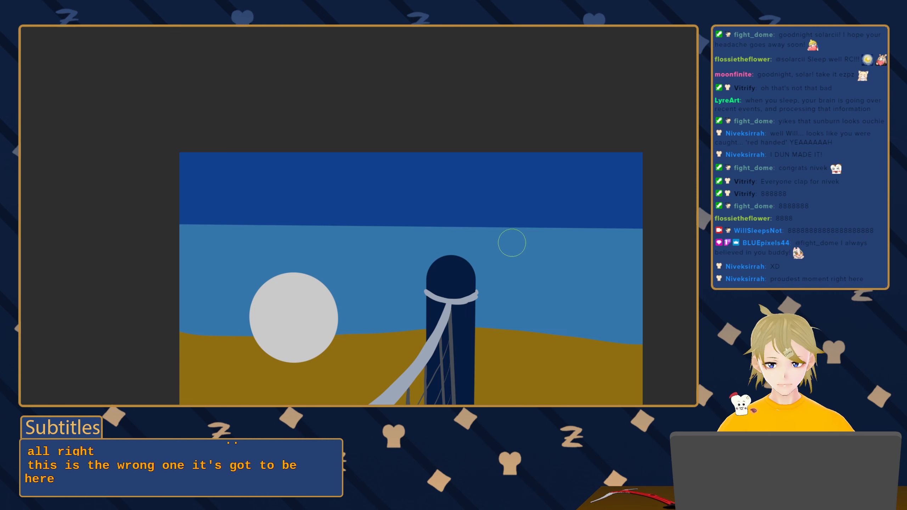
key(])
mouse_move(533, 250)
mouse_down()
mouse_move(563, 248)
mouse_move(606, 275)
mouse_move(411, 206)
mouse_move(309, 233)
mouse_move(571, 233)
mouse_move(357, 219)
mouse_up()
key(ctrl+z)
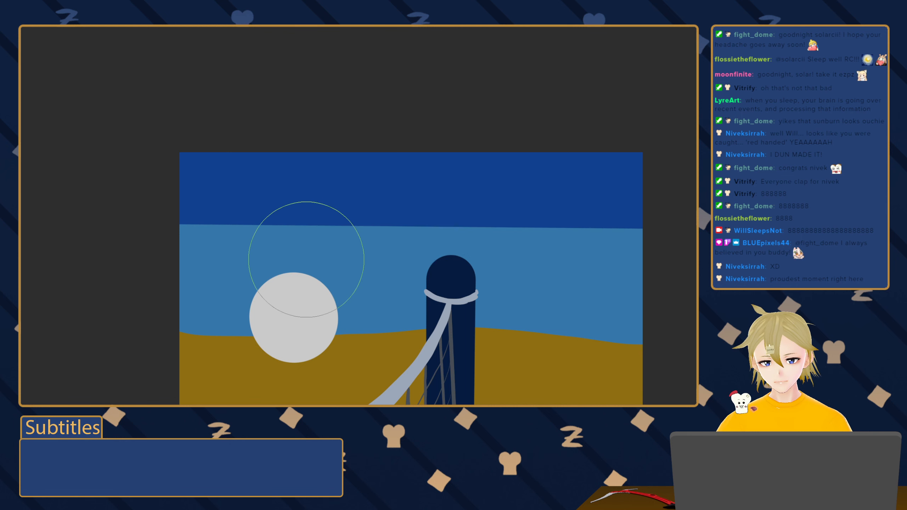
Paint a soft pale yellow dome-shaped glow in the sky above the sea's horizon
mouse_move(276, 245)
mouse_down()
mouse_move(405, 210)
mouse_move(536, 223)
mouse_move(287, 263)
mouse_move(577, 259)
mouse_move(310, 224)
mouse_move(577, 229)
mouse_move(310, 196)
mouse_move(457, 188)
mouse_move(521, 238)
mouse_up()
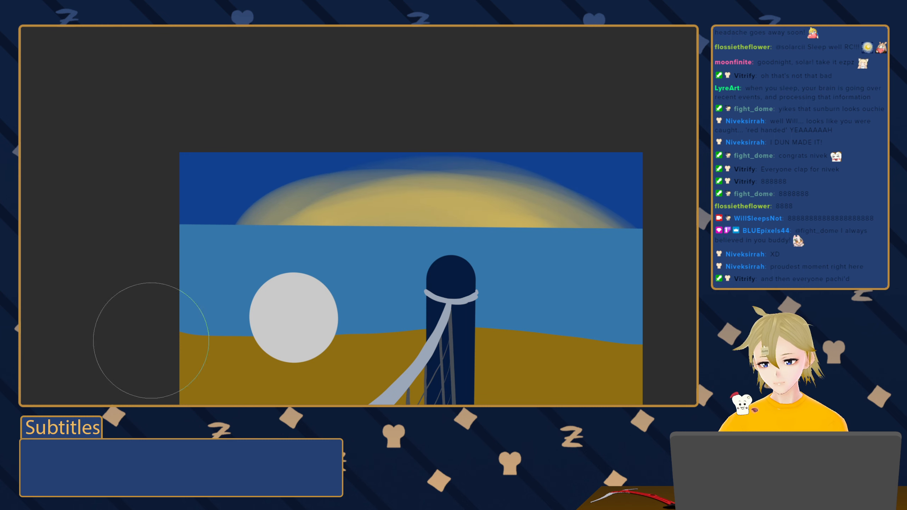
drag(255, 217, 323, 189)
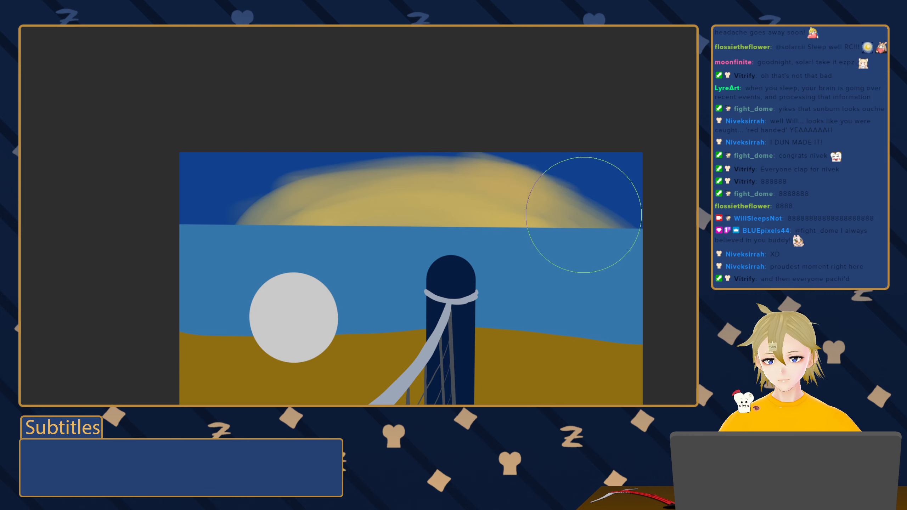
mouse_move(615, 223)
mouse_down()
mouse_move(585, 208)
mouse_move(406, 187)
mouse_up()
key(ctrl+z)
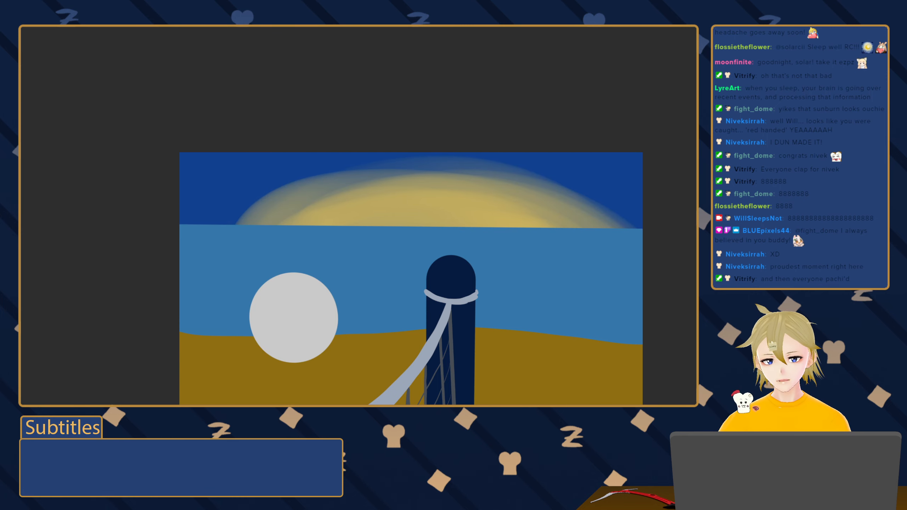
Layer golden yellow, orange and red arcs outward around the pale yellow glow to form a sunset
mouse_move(616, 227)
mouse_down()
mouse_move(517, 176)
mouse_move(384, 156)
mouse_move(395, 172)
mouse_move(241, 226)
mouse_move(452, 179)
mouse_up()
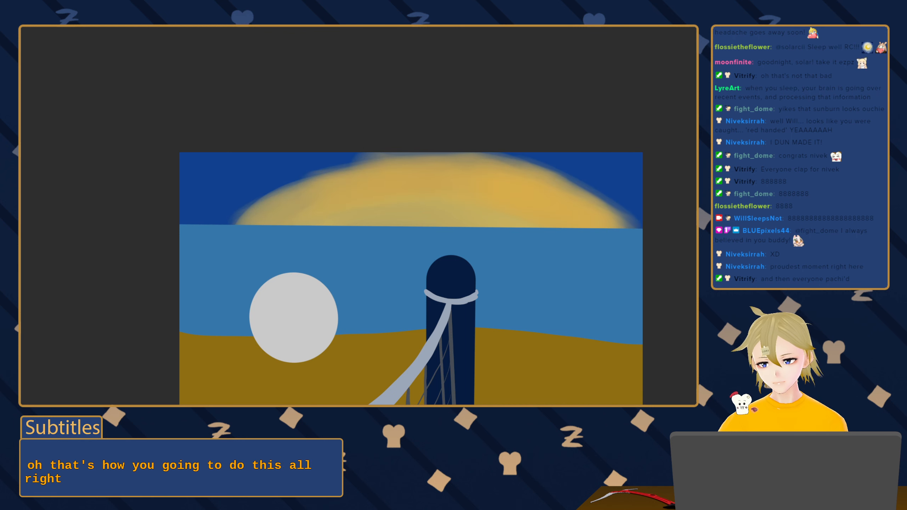
mouse_move(609, 227)
mouse_down()
mouse_move(375, 166)
mouse_move(310, 186)
mouse_move(357, 170)
mouse_move(531, 190)
mouse_move(550, 182)
mouse_move(370, 152)
mouse_move(269, 203)
mouse_move(374, 164)
mouse_move(550, 209)
mouse_up()
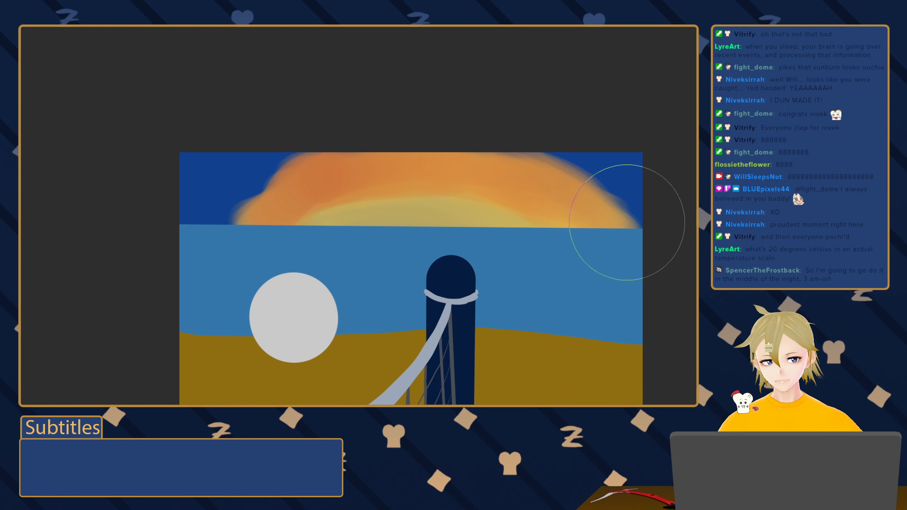
mouse_move(566, 179)
mouse_down()
mouse_move(536, 147)
mouse_move(306, 132)
mouse_move(243, 184)
mouse_move(262, 181)
mouse_up()
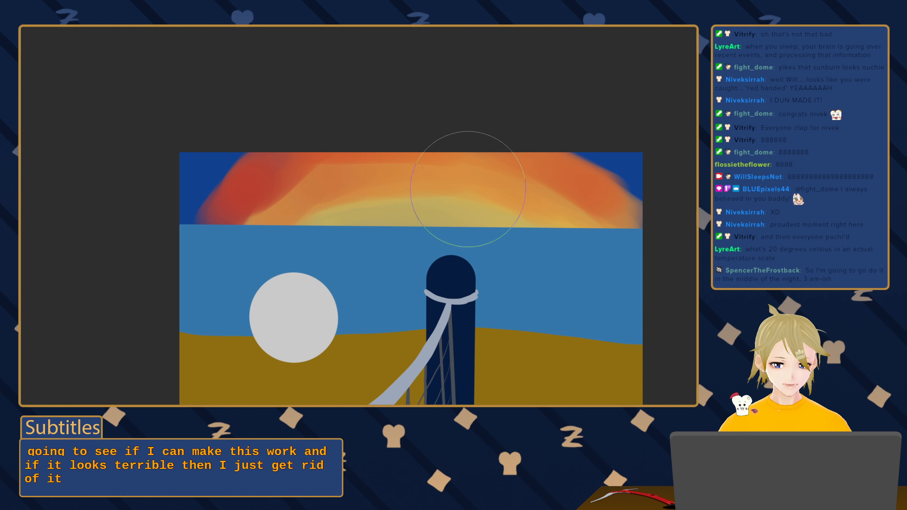
key(bracketright)
key(bracketright)
key(bracketright)
key(bracketright)
key(bracketright)
key(bracketright)
key(bracketright)
drag(585, 215, 555, 220)
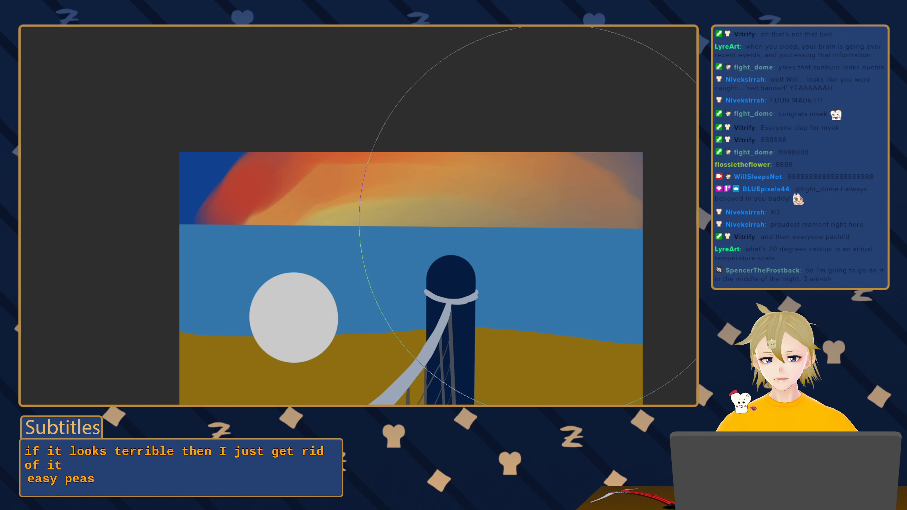
key(ctrl+z)
Blend the sunset arcs into a smooth orange-to-yellow gradient that fades into blue at the sky's outer sides, with a smaller soft brush
key(bracketleft)
key(bracketleft)
key(bracketleft)
key(bracketleft)
key(bracketleft)
key(bracketleft)
key(bracketleft)
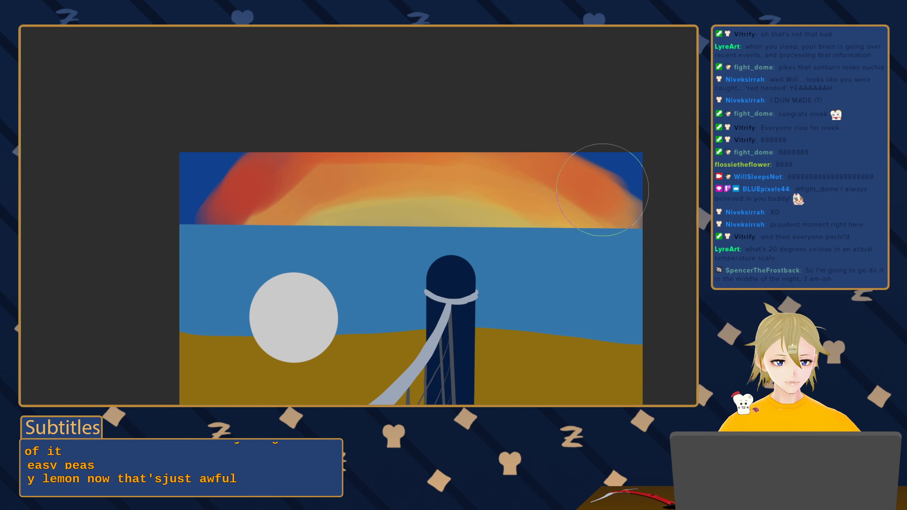
key(bracketleft)
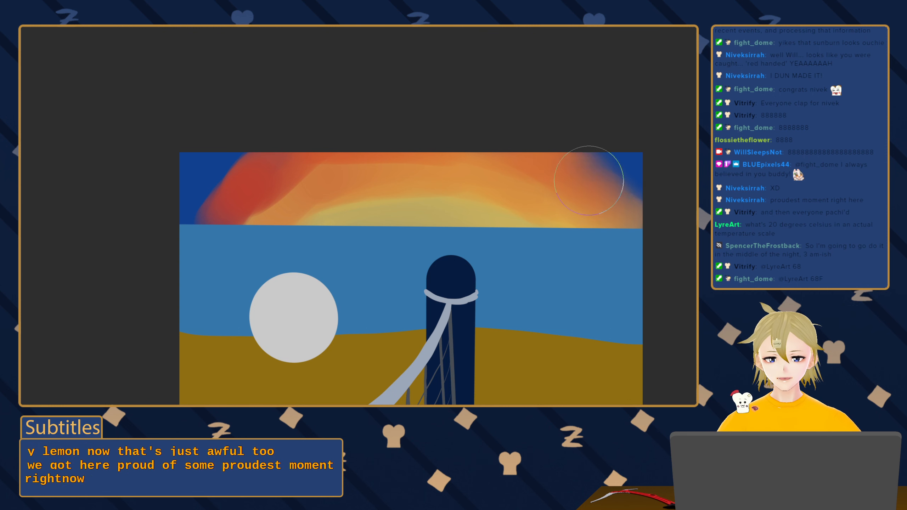
mouse_move(365, 161)
mouse_down()
mouse_move(350, 188)
mouse_move(271, 203)
mouse_move(232, 221)
mouse_move(235, 185)
mouse_move(211, 214)
mouse_move(268, 190)
mouse_move(361, 191)
mouse_move(371, 218)
mouse_move(395, 205)
mouse_move(524, 215)
mouse_move(219, 235)
mouse_move(242, 201)
mouse_move(182, 154)
mouse_move(217, 209)
mouse_move(220, 169)
mouse_move(212, 188)
mouse_up()
mouse_move(601, 175)
mouse_down()
mouse_move(633, 177)
mouse_move(587, 182)
mouse_up()
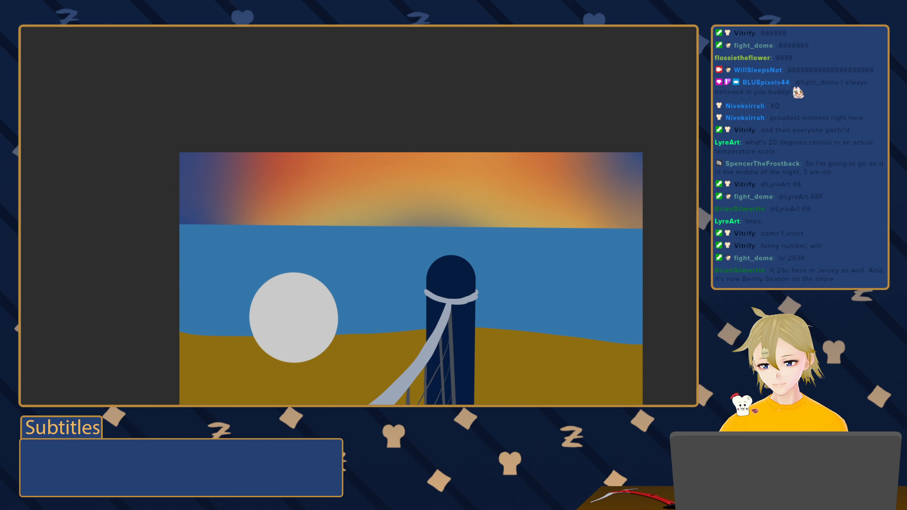
Paint a soft bright yellow glow at the horizon above the post as the brightest part of the sunset
key(])
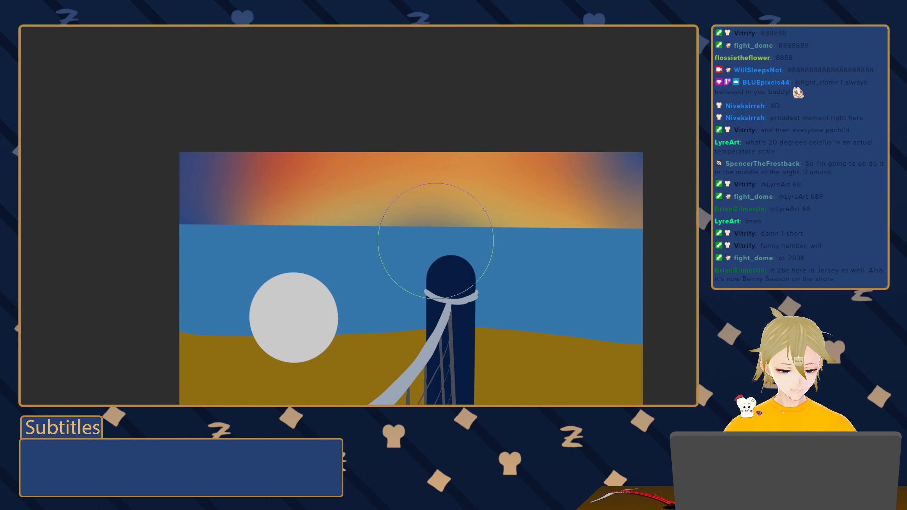
mouse_move(505, 228)
mouse_down()
mouse_move(504, 239)
mouse_move(452, 223)
mouse_move(411, 243)
mouse_move(447, 246)
mouse_move(422, 254)
mouse_move(461, 233)
mouse_up()
key([)
mouse_move(421, 263)
mouse_down()
mouse_move(496, 218)
mouse_move(512, 229)
mouse_move(452, 214)
mouse_move(370, 223)
mouse_move(414, 211)
mouse_move(492, 217)
mouse_move(474, 227)
mouse_up()
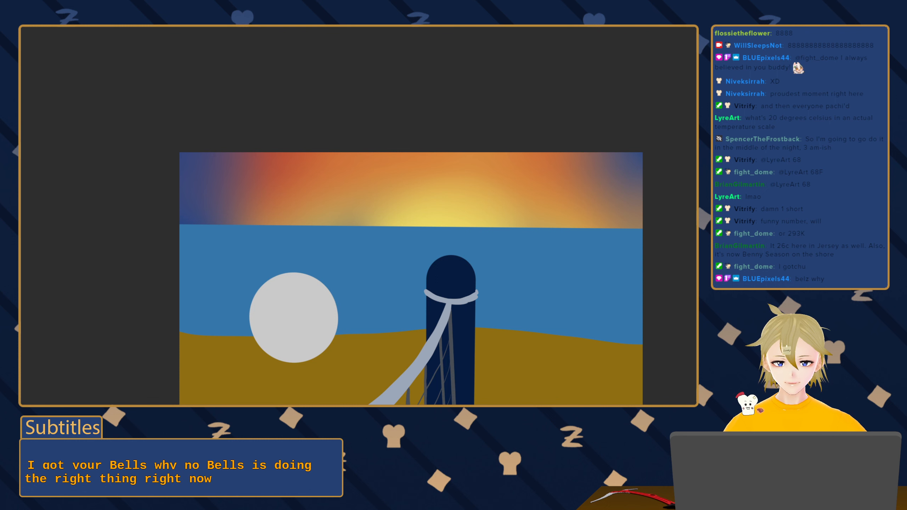
Place a copy of the sunset layer over the sea, flipped vertically and moved slightly down as a reflection
key(ctrl+z)
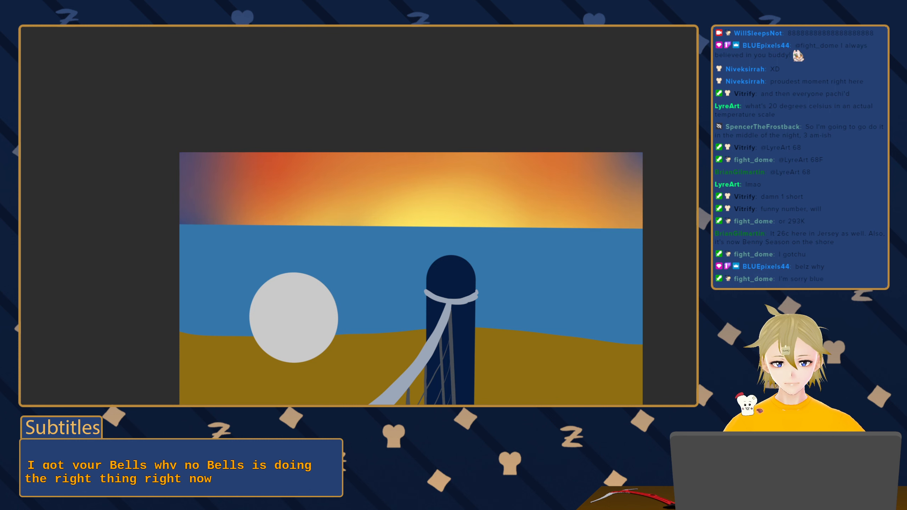
key(ctrl+z)
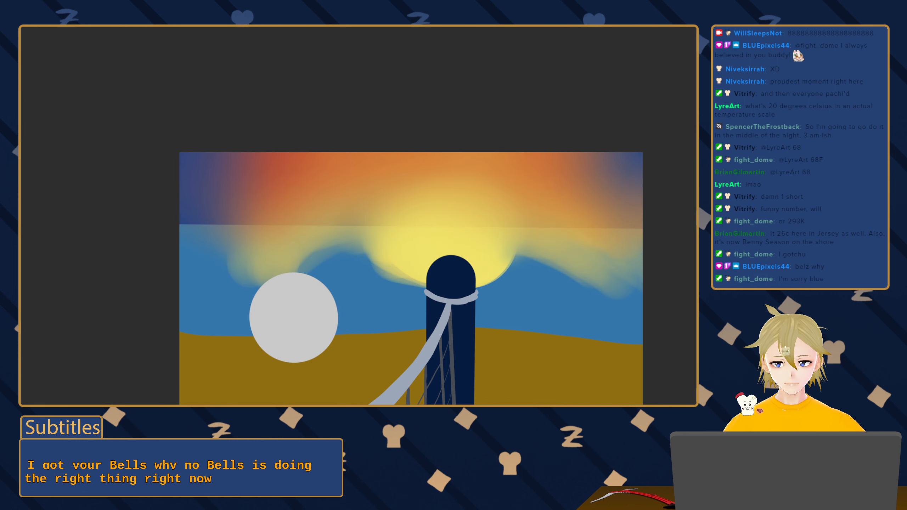
key(ctrl+t)
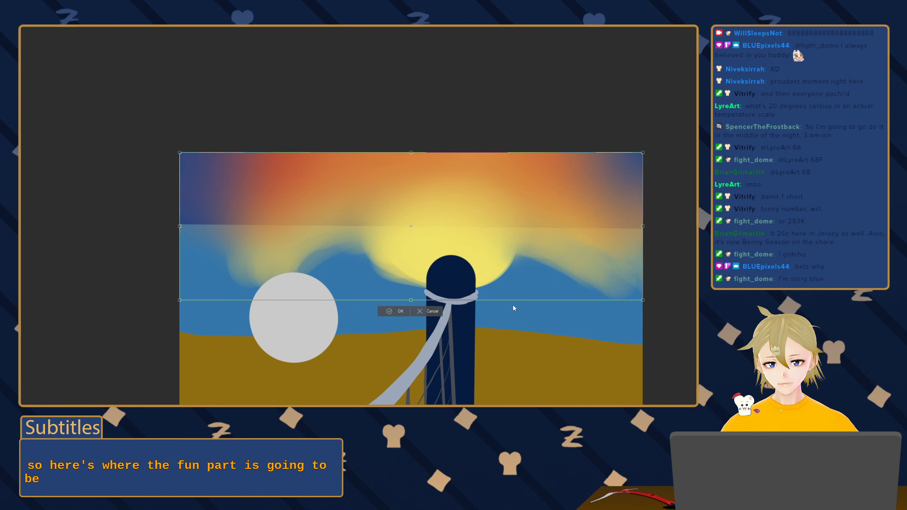
key(h)
key(ctrl+z)
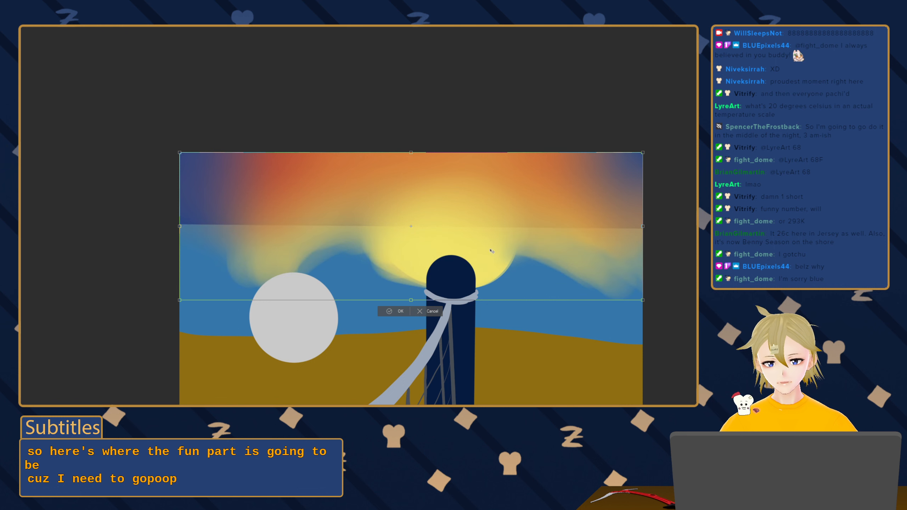
click(520, 347)
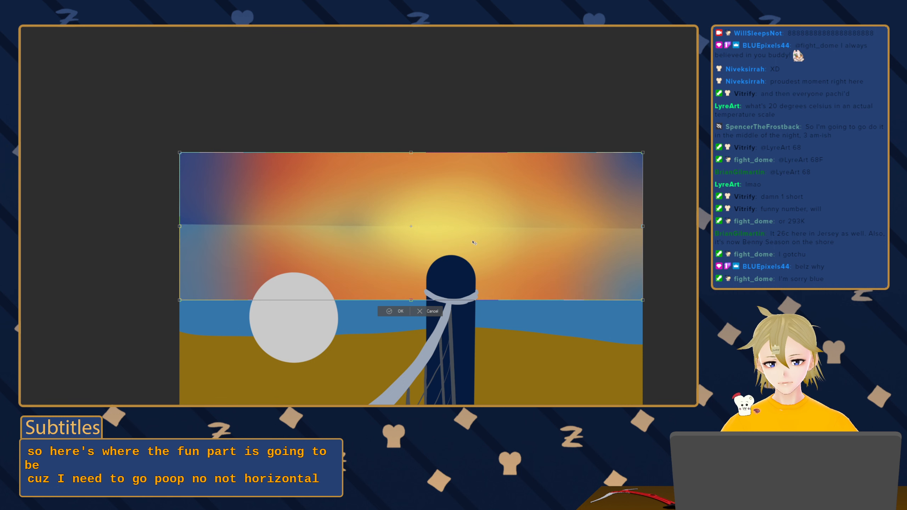
drag(466, 223, 467, 238)
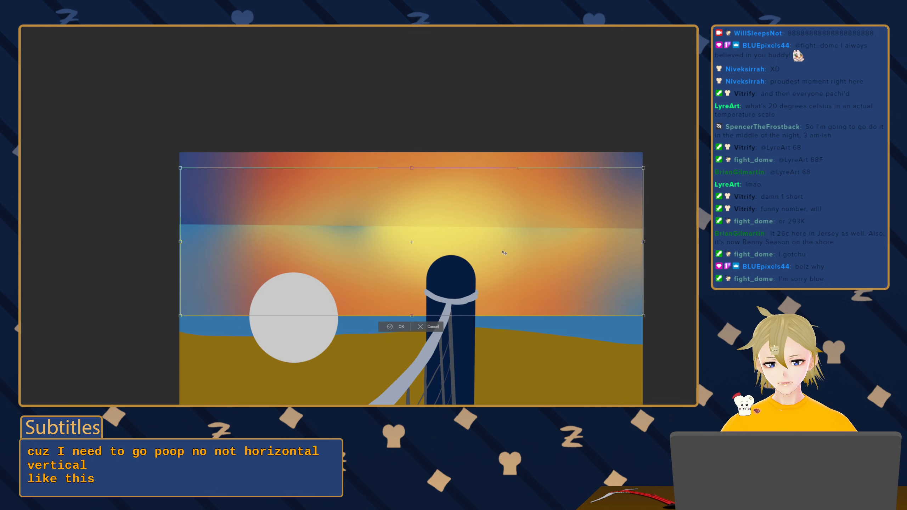
key(Return)
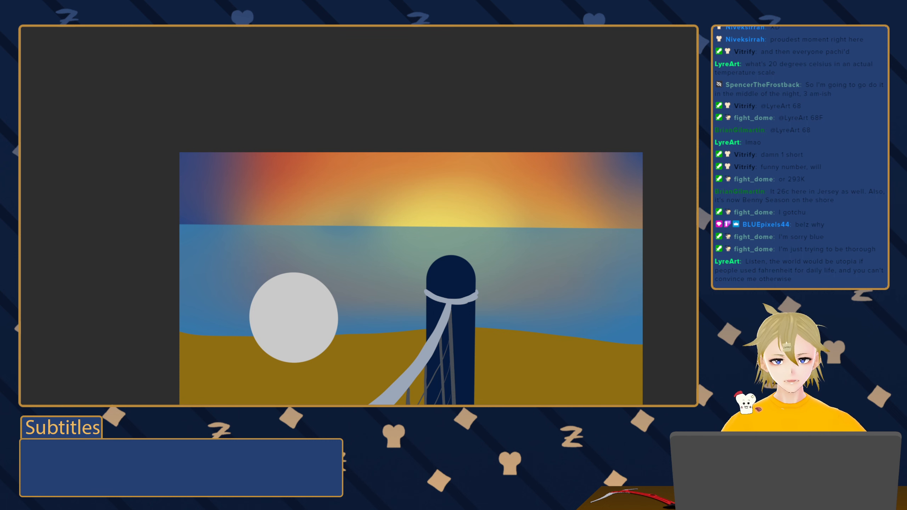
Adjust the reflection's blending with the sea and distort it with a wave effect into soft horizontal ripples
key(ctrl+z)
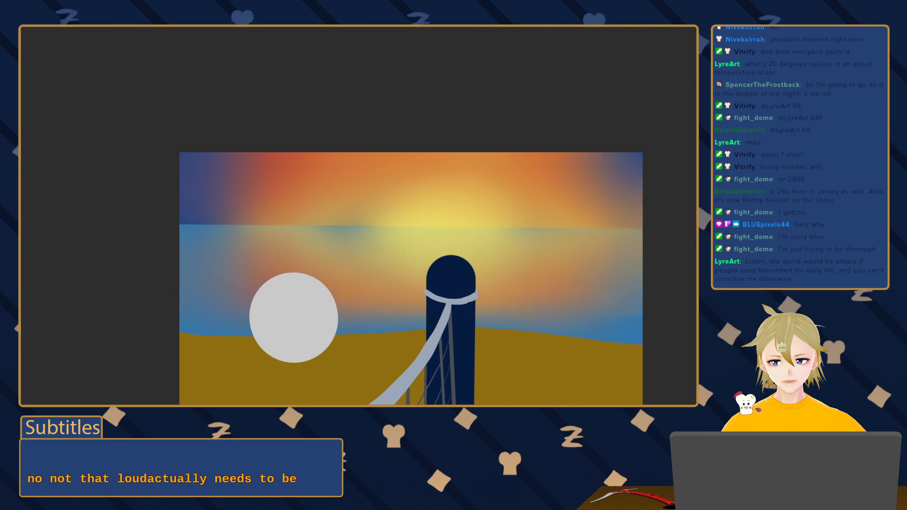
key(ctrl+z)
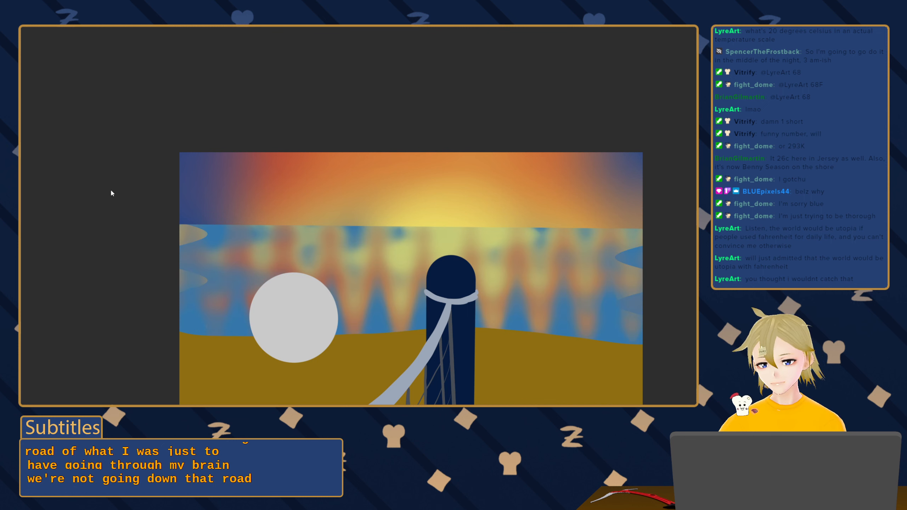
drag(29, 185, 55, 184)
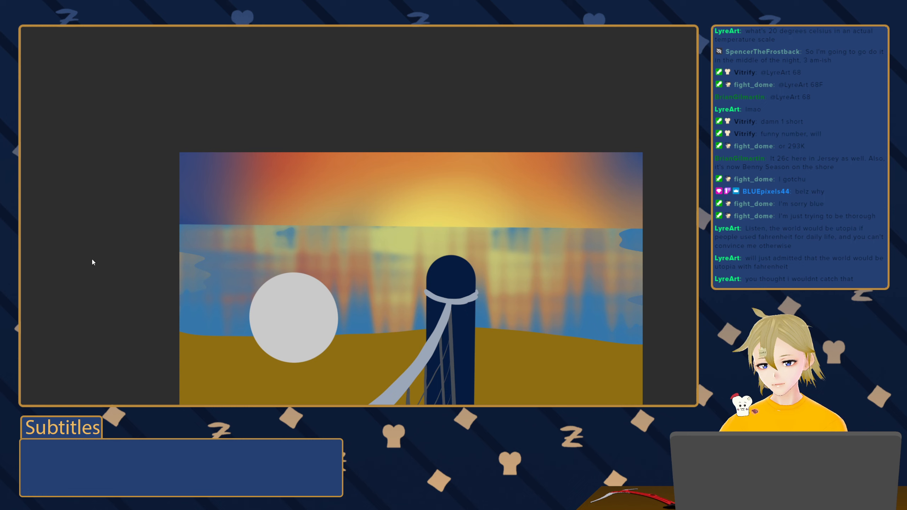
click(39, 275)
mouse_move(60, 273)
mouse_down()
mouse_move(214, 279)
mouse_move(192, 294)
mouse_move(104, 216)
mouse_up()
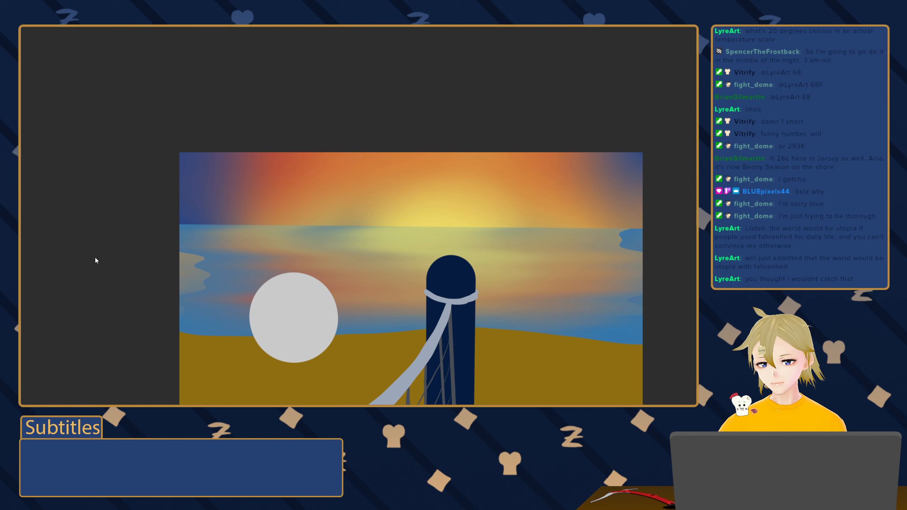
drag(95, 258, 52, 257)
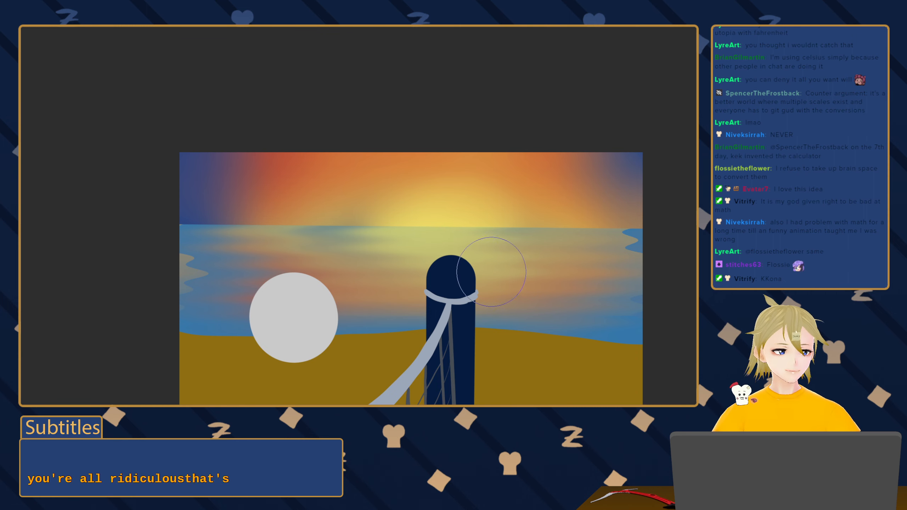
Smooth away the ragged wavy edges of the reflection at both sides of the sea
key(b)
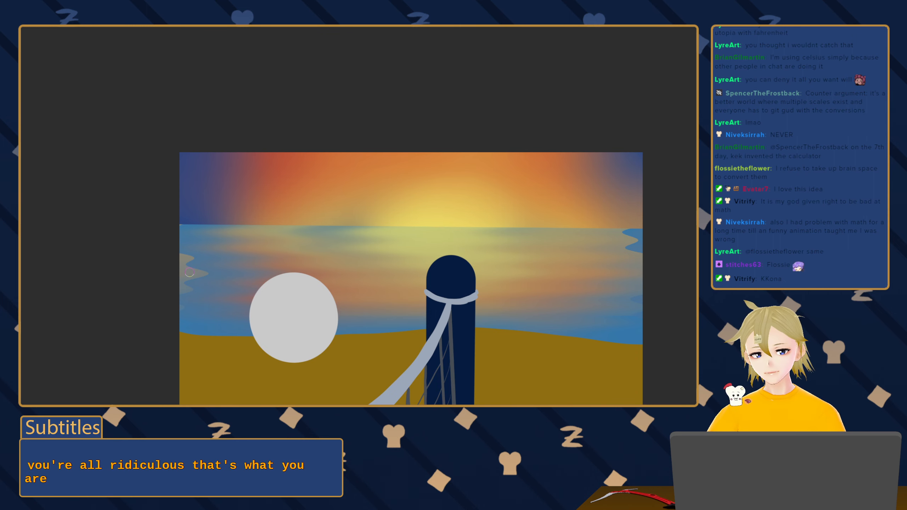
key(e)
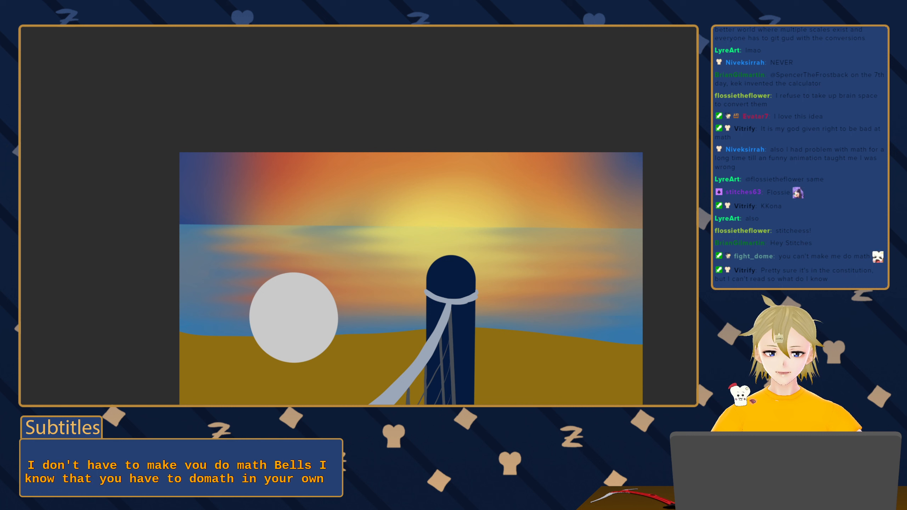
key(ctrl+z)
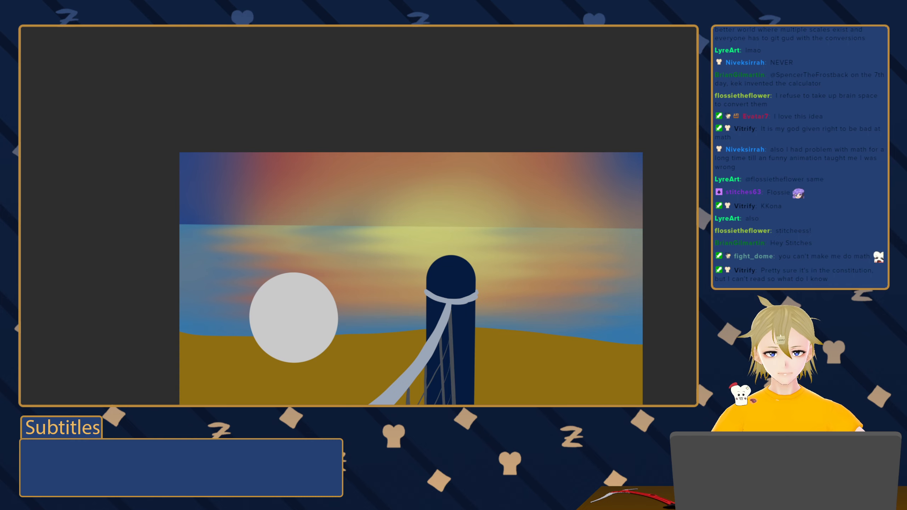
Mute the sunset sky's colours with broad soft strokes of a much larger brush
key(b)
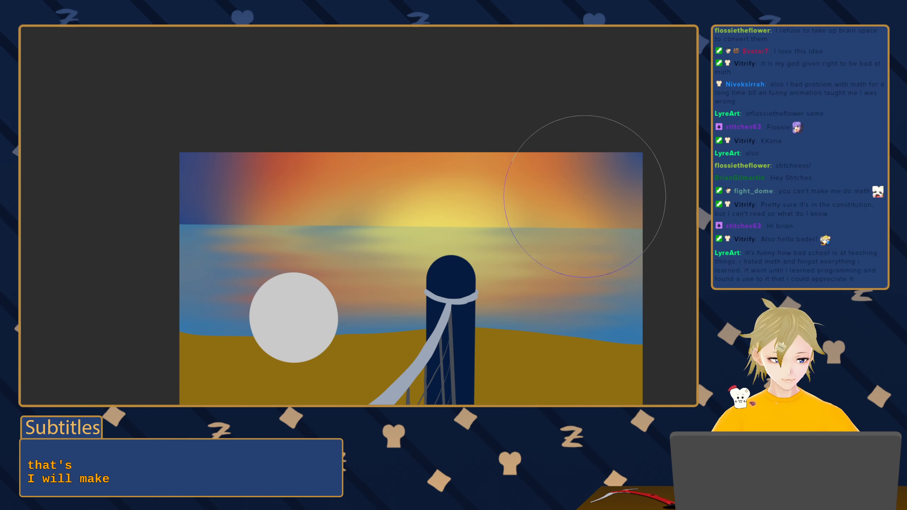
key(])
drag(605, 178, 592, 185)
mouse_move(505, 142)
mouse_down()
mouse_move(293, 118)
mouse_move(247, 192)
mouse_move(307, 138)
mouse_up()
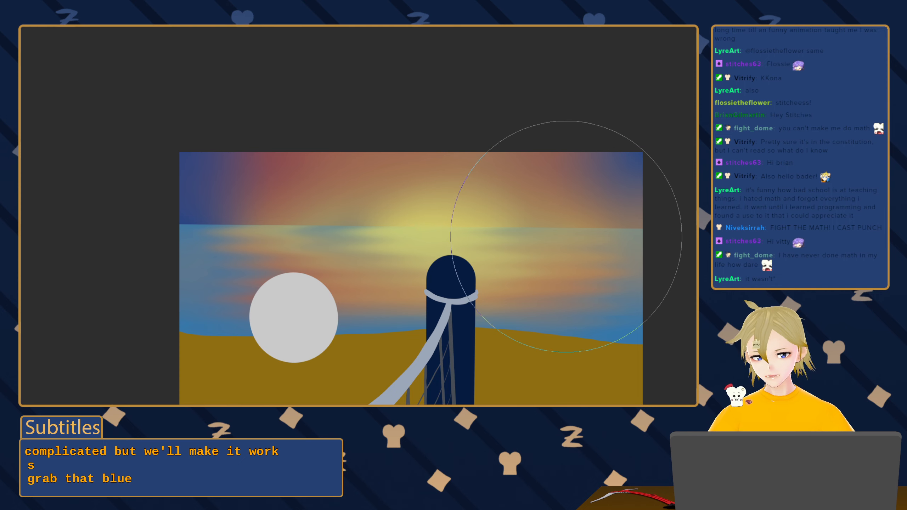
Darken the sky's outer corners with a soft deep purple-blue, using a smaller brush
key([)
key([)
key([)
key([)
key([)
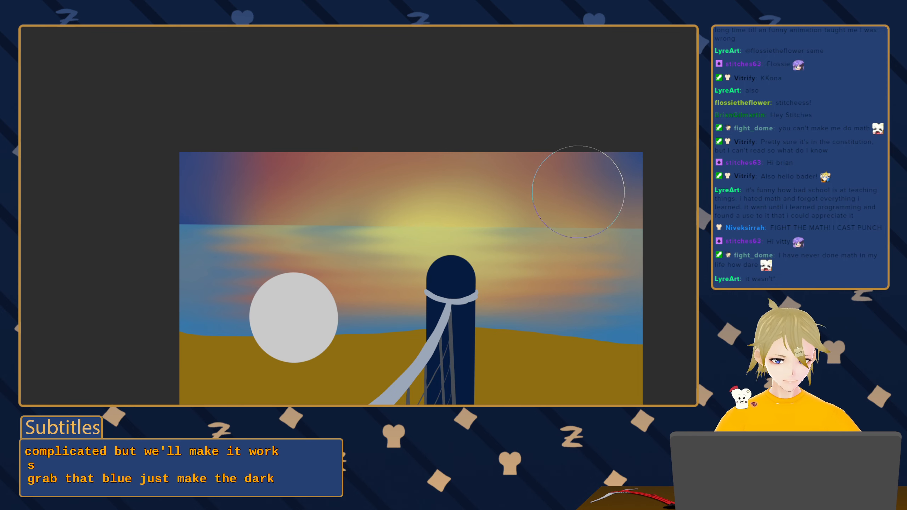
mouse_move(607, 157)
mouse_down()
mouse_move(587, 142)
mouse_move(571, 180)
mouse_move(452, 206)
mouse_move(165, 174)
mouse_move(289, 208)
mouse_up()
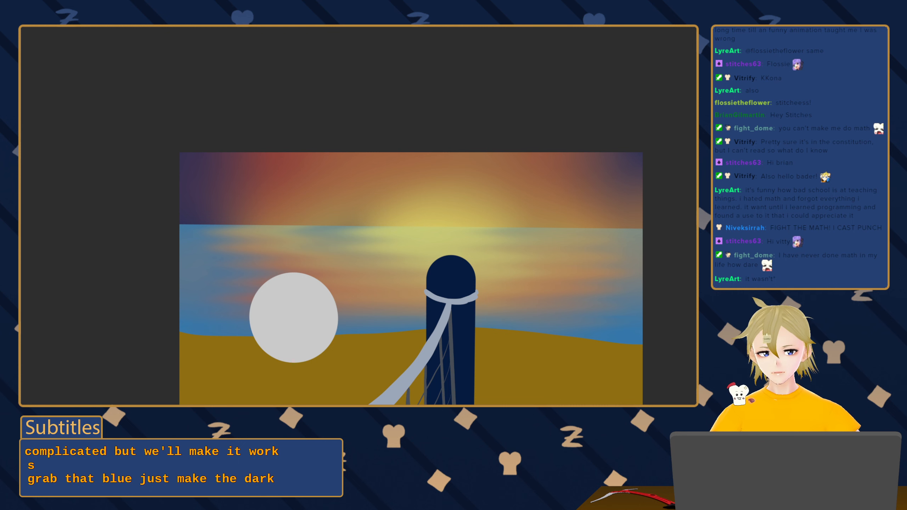
Darken the sea with soft navy tones around the sunset reflection, from the shoreline up to the horizon
drag(586, 330, 651, 324)
key(ctrl+z)
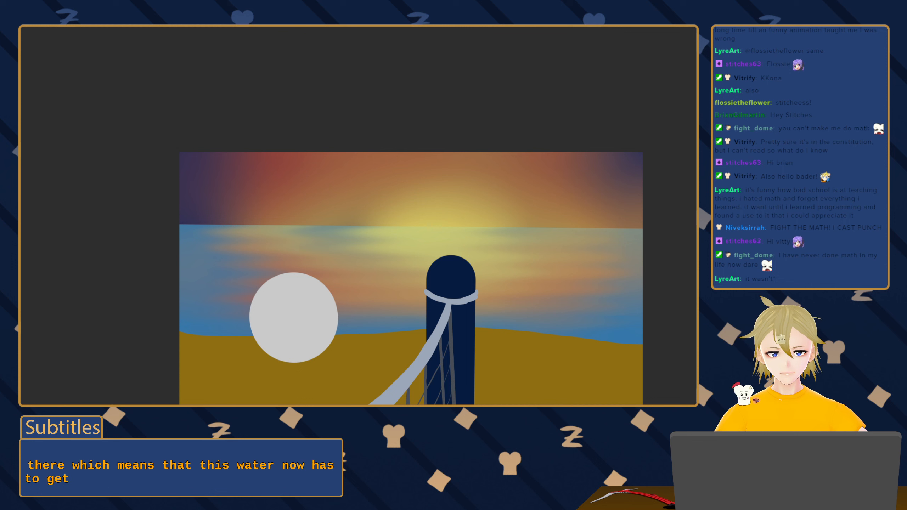
mouse_move(542, 334)
mouse_down()
mouse_move(678, 334)
mouse_move(684, 260)
mouse_move(498, 260)
mouse_move(314, 323)
mouse_move(283, 263)
mouse_move(345, 220)
mouse_up()
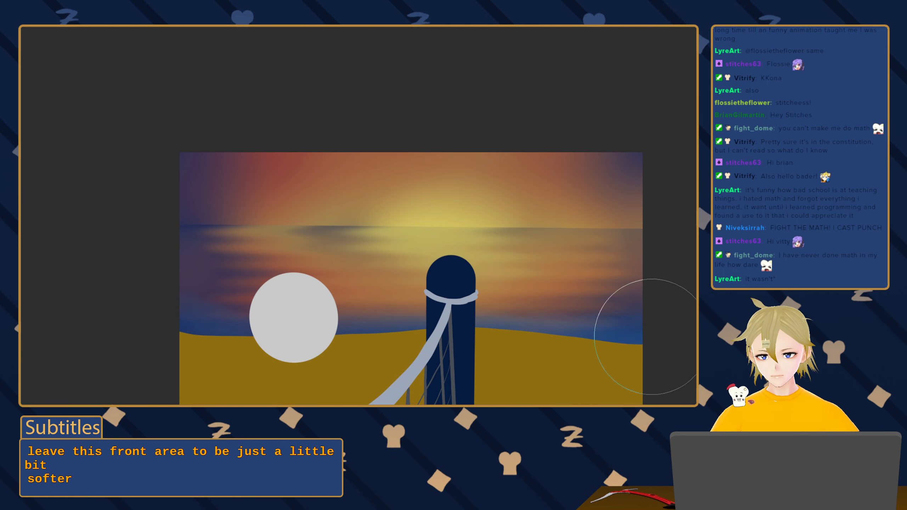
Soften the sea's front edge by blending a faint sandy tint into the water along the shoreline with a small soft brush
key([)
key([)
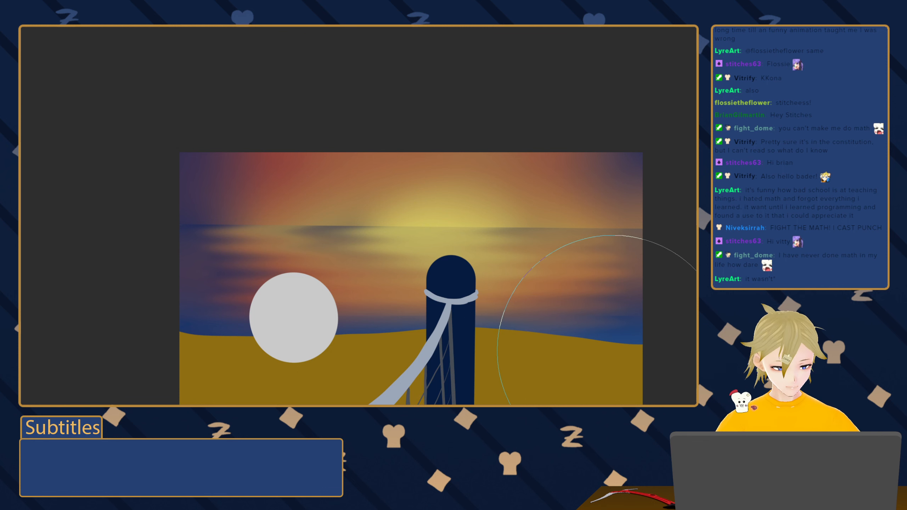
key([)
key([)
key([)
key([)
key([)
key([)
key([)
key([)
mouse_move(637, 359)
mouse_down()
mouse_move(595, 342)
mouse_move(670, 352)
mouse_up()
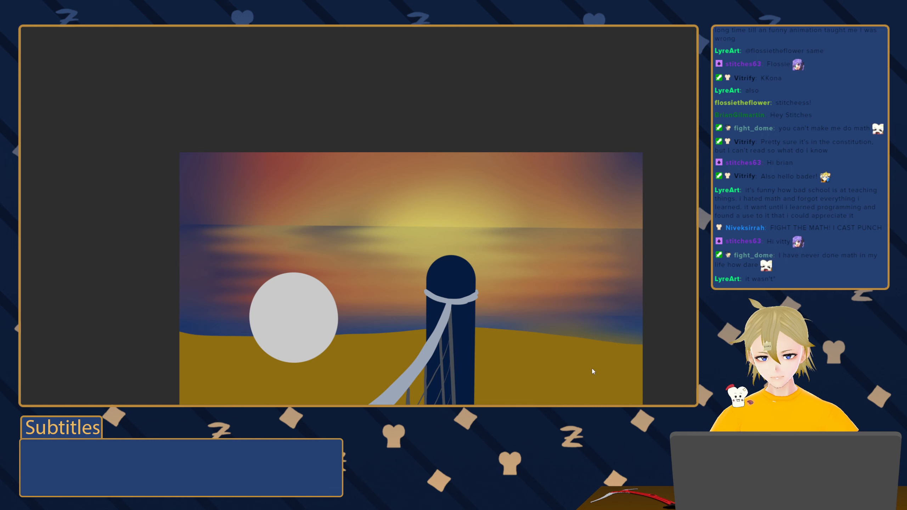
drag(591, 370, 568, 356)
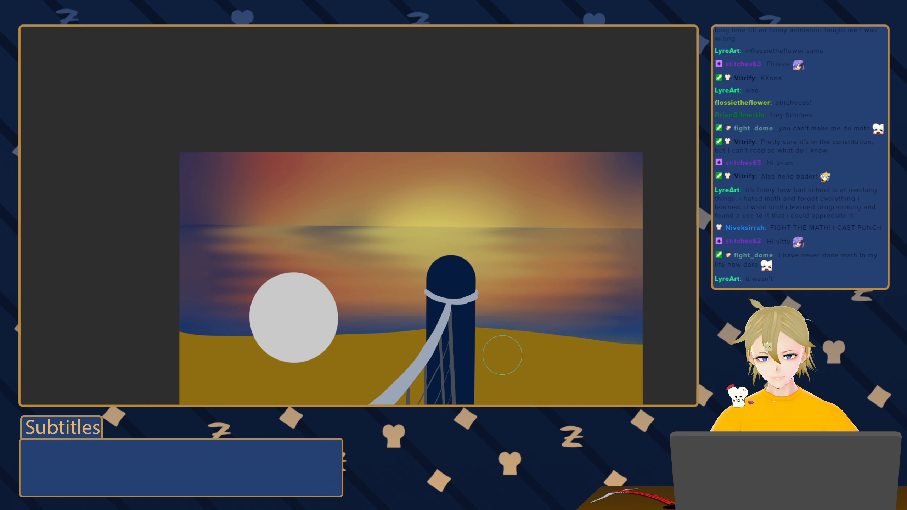
drag(253, 348, 218, 334)
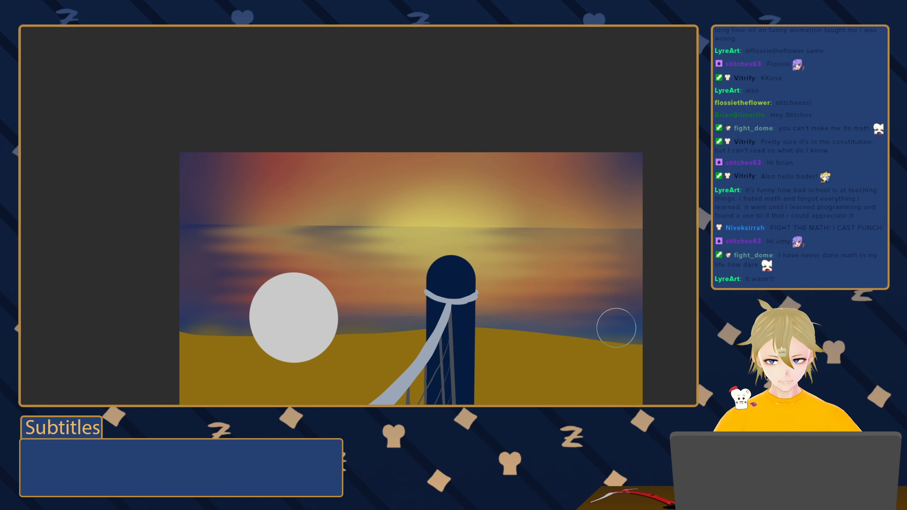
key(e)
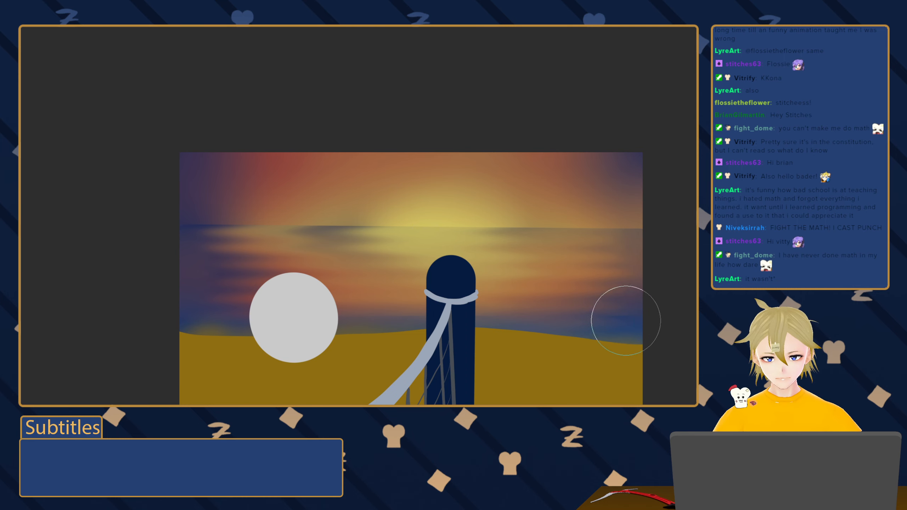
key([)
key([)
key([)
key([)
key([)
key([)
key([)
key([)
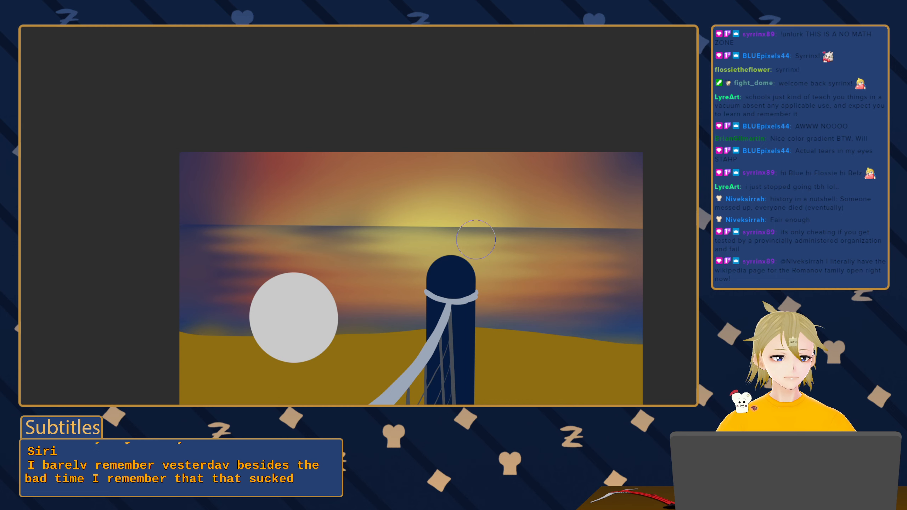
drag(378, 241, 417, 228)
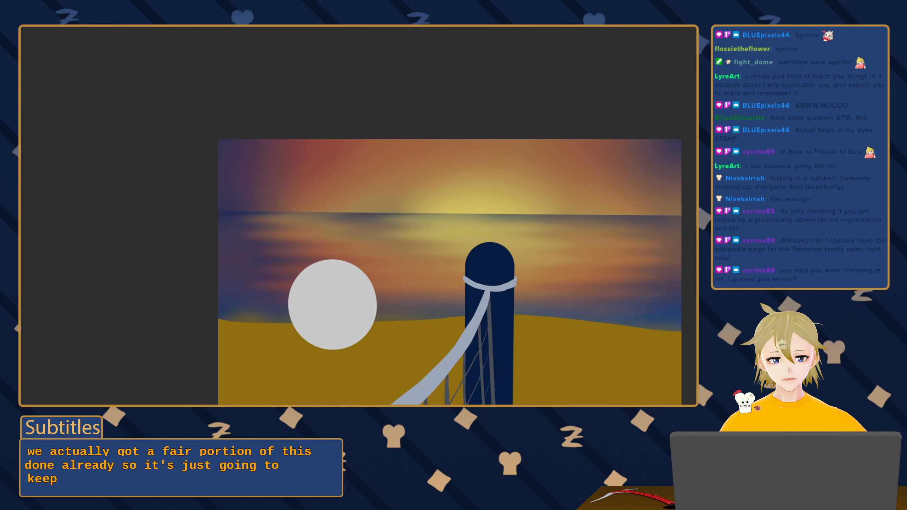
drag(556, 286, 563, 241)
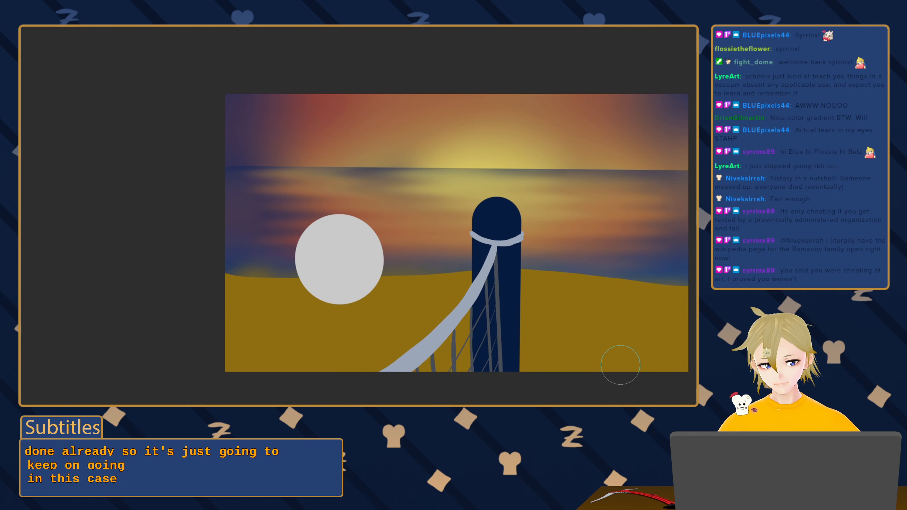
Shade the foreground sand with soft dark brown tones that deepen towards the front, using a larger brush for smooth blending
key(e)
mouse_move(659, 369)
mouse_down()
mouse_move(470, 368)
mouse_move(573, 360)
mouse_move(628, 329)
mouse_move(371, 327)
mouse_move(425, 318)
mouse_move(243, 320)
mouse_move(347, 384)
mouse_move(197, 374)
mouse_move(425, 369)
mouse_move(360, 348)
mouse_move(627, 341)
mouse_move(606, 322)
mouse_move(625, 316)
mouse_up()
mouse_move(339, 317)
mouse_down()
mouse_move(380, 357)
mouse_move(419, 348)
mouse_move(684, 364)
mouse_move(356, 332)
mouse_move(211, 365)
mouse_move(223, 334)
mouse_move(336, 334)
mouse_up()
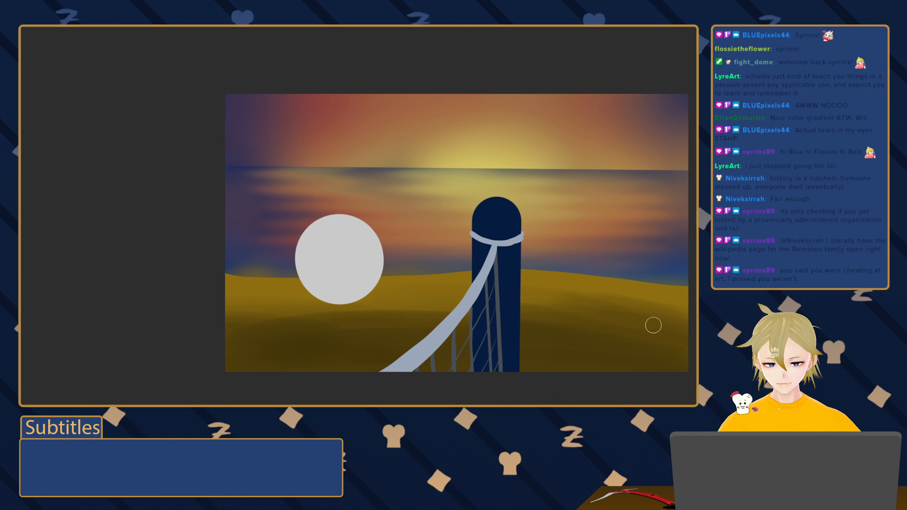
key(bracketright)
key(bracketright)
key(bracketright)
key(bracketright)
key(bracketright)
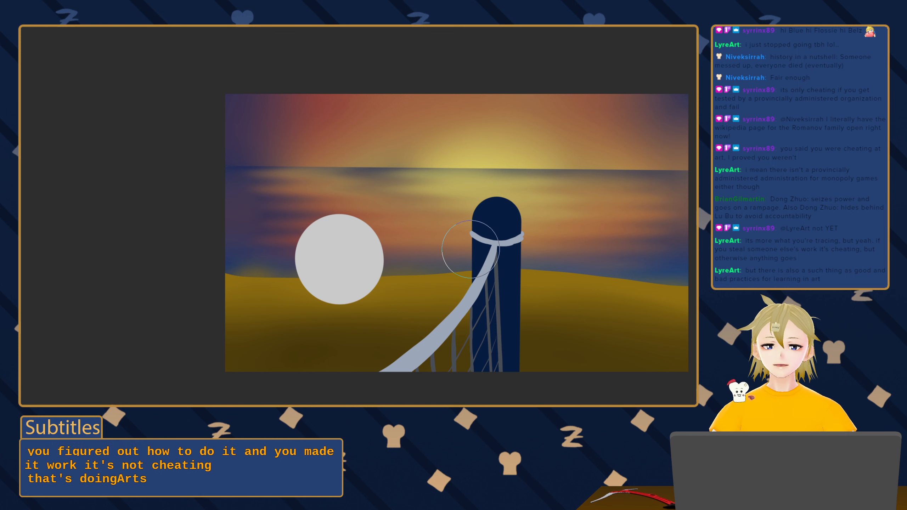
Draw two thin curved grey vertical seams on the right half of the ball with a much smaller brush
drag(424, 241, 409, 209)
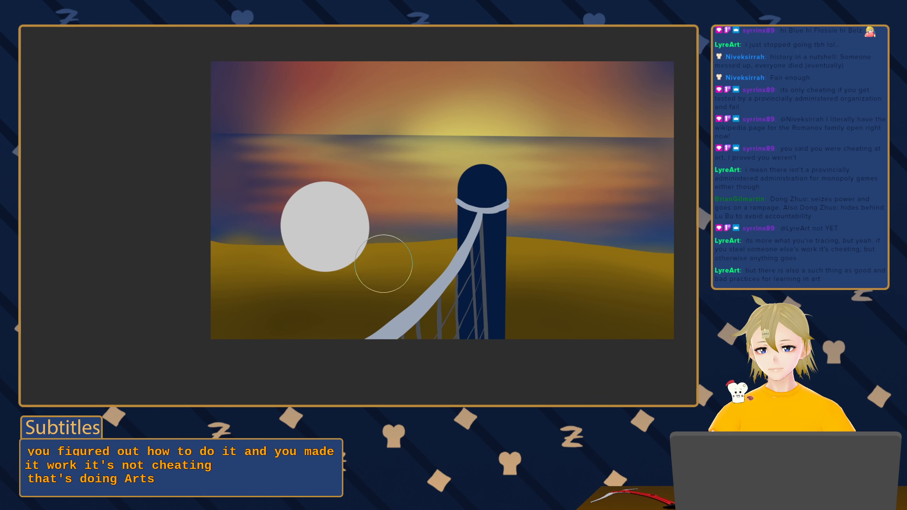
drag(372, 243, 503, 236)
click(458, 211)
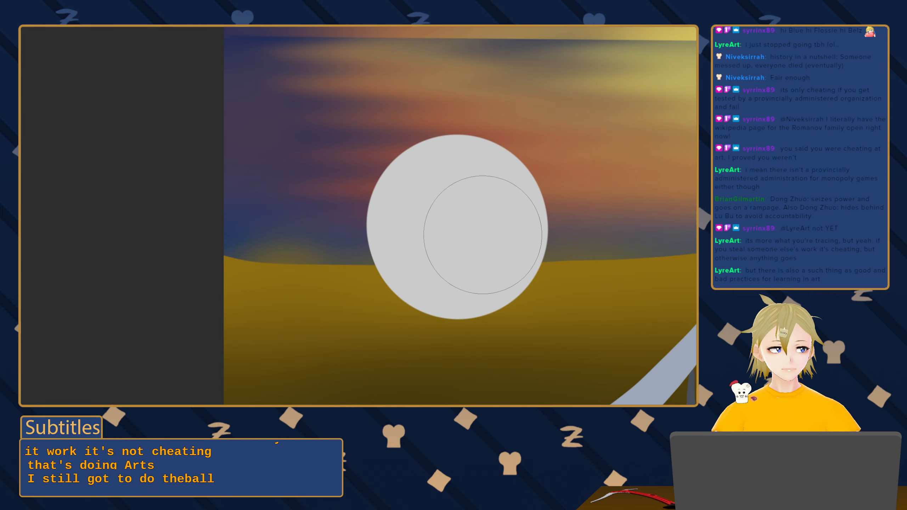
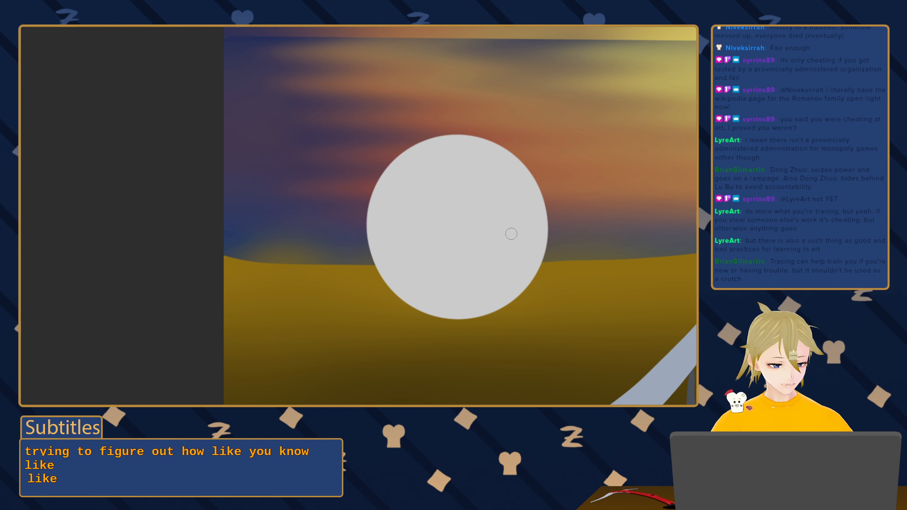
key(e)
key(bracketleft)
key(bracketleft)
key(bracketleft)
key(bracketleft)
key(bracketleft)
key(bracketleft)
key(bracketleft)
key(bracketleft)
key(bracketleft)
key(bracketleft)
key(bracketleft)
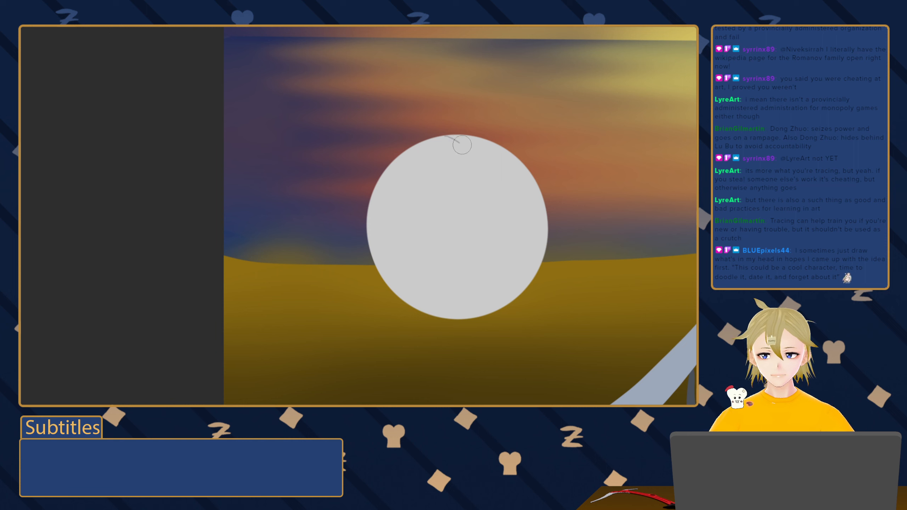
key(ctrl+z)
mouse_move(491, 180)
mouse_down()
mouse_move(502, 237)
mouse_move(483, 316)
mouse_up()
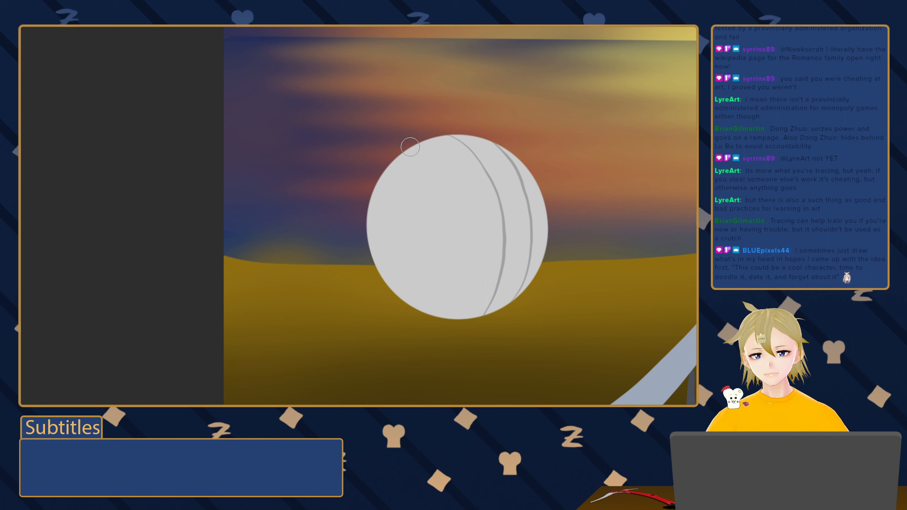
Draw three more curved vertical seams across the ball's middle and left side, following its round form
drag(450, 217, 421, 310)
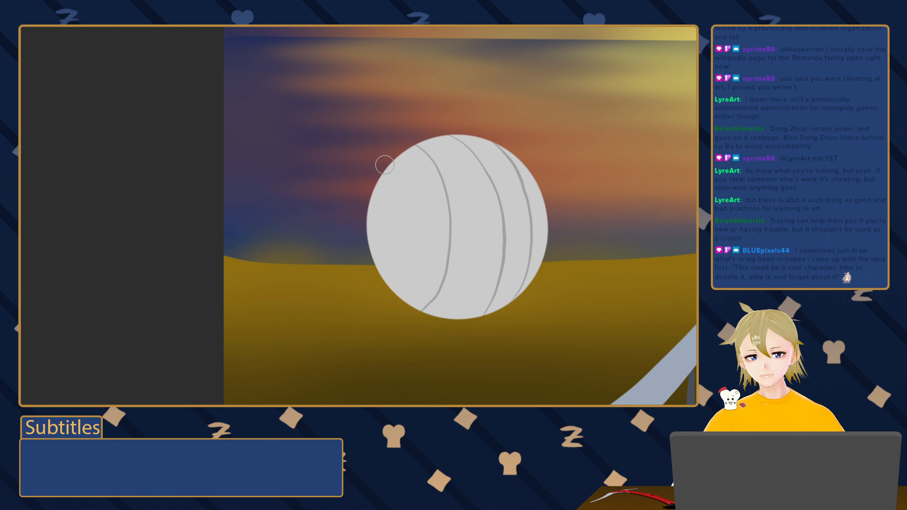
key(ctrl+z)
mouse_move(420, 142)
mouse_down()
mouse_move(445, 174)
mouse_move(458, 255)
mouse_move(441, 316)
mouse_up()
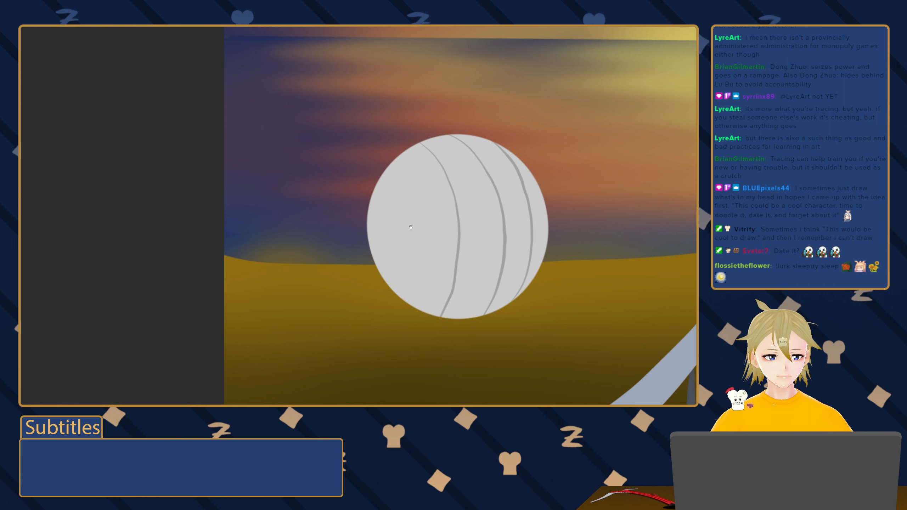
drag(411, 224, 441, 224)
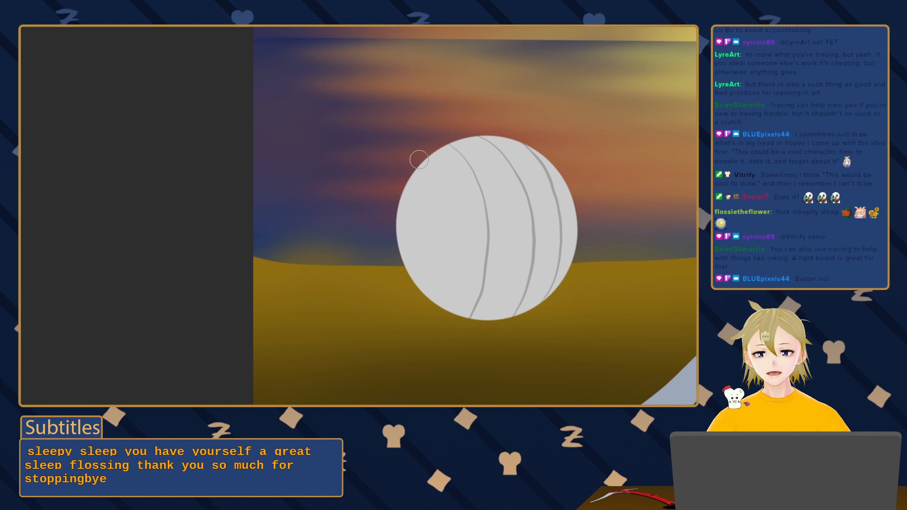
mouse_move(422, 163)
mouse_down()
mouse_move(447, 257)
mouse_move(434, 302)
mouse_up()
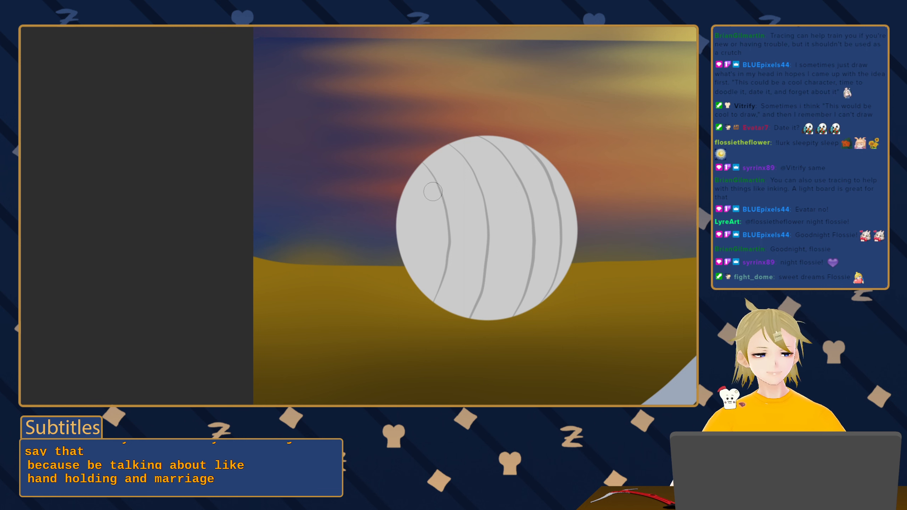
drag(401, 181, 417, 266)
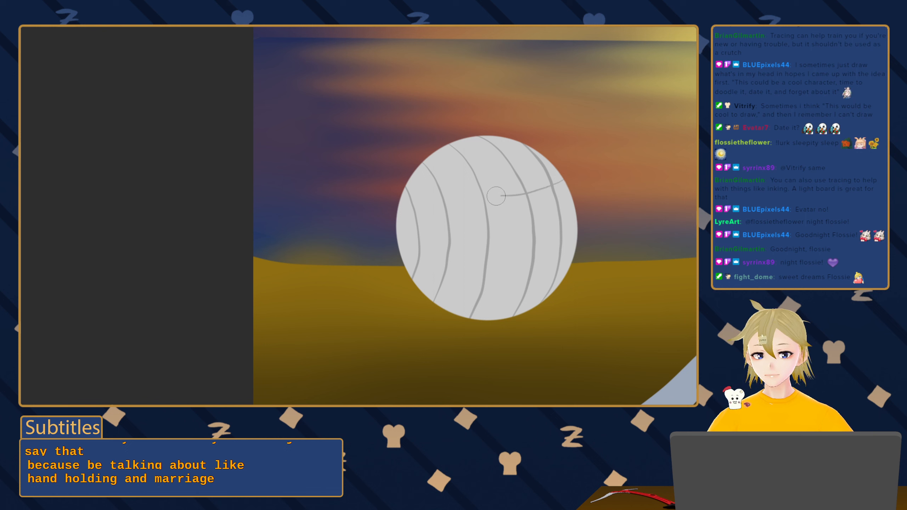
Draw four curved horizontal seams across the ball, from near its top down to its lower part
drag(438, 192, 405, 186)
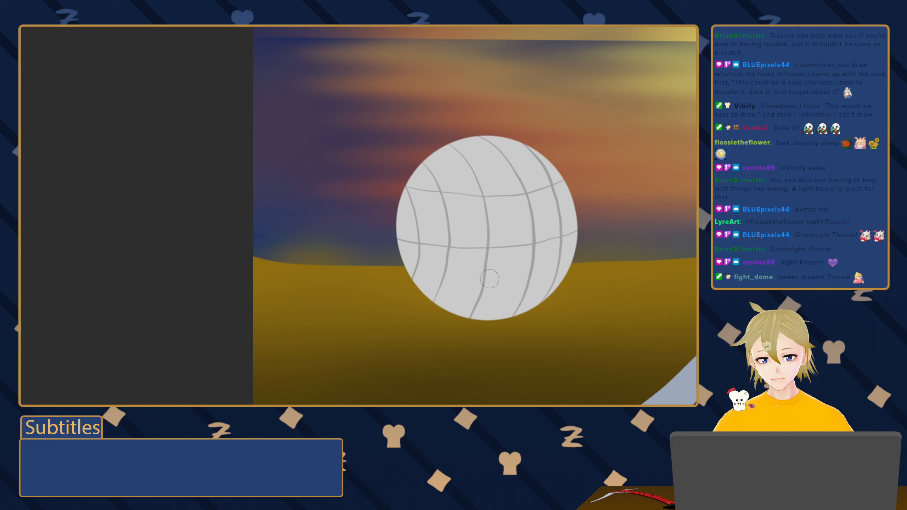
drag(502, 284, 439, 288)
key(ctrl+z)
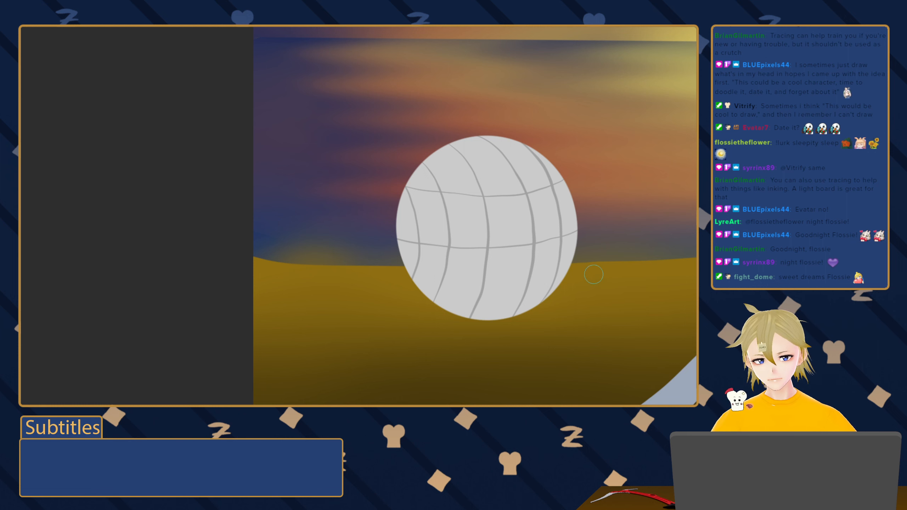
drag(544, 285, 416, 287)
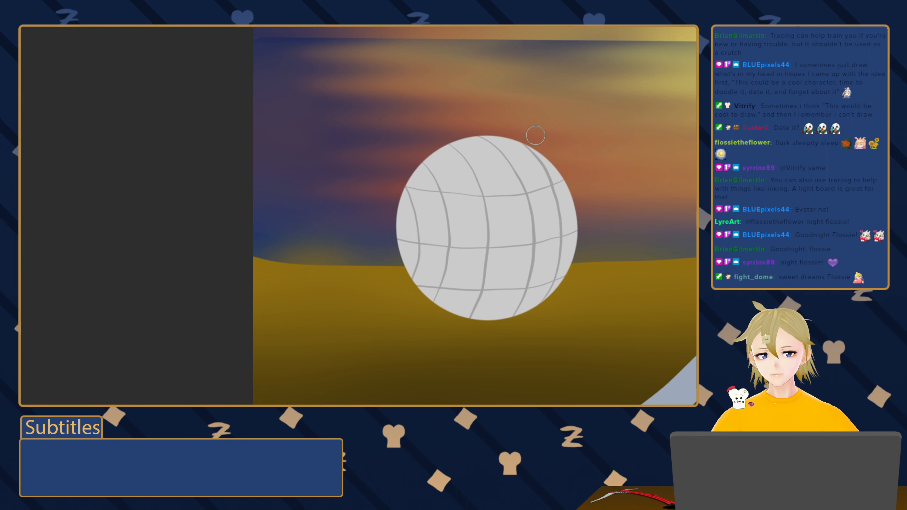
drag(527, 144, 427, 154)
key(ctrl+z)
drag(539, 152, 424, 159)
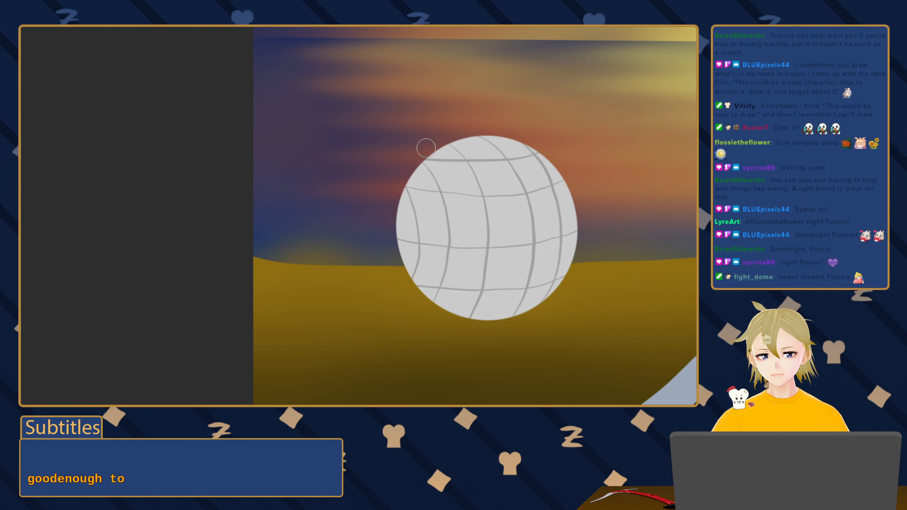
Shade the ball with soft grey from its lower left, leaving the upper right side light
drag(528, 253, 484, 254)
mouse_move(548, 268)
mouse_down()
mouse_move(501, 262)
mouse_move(548, 266)
mouse_up()
drag(440, 261, 520, 275)
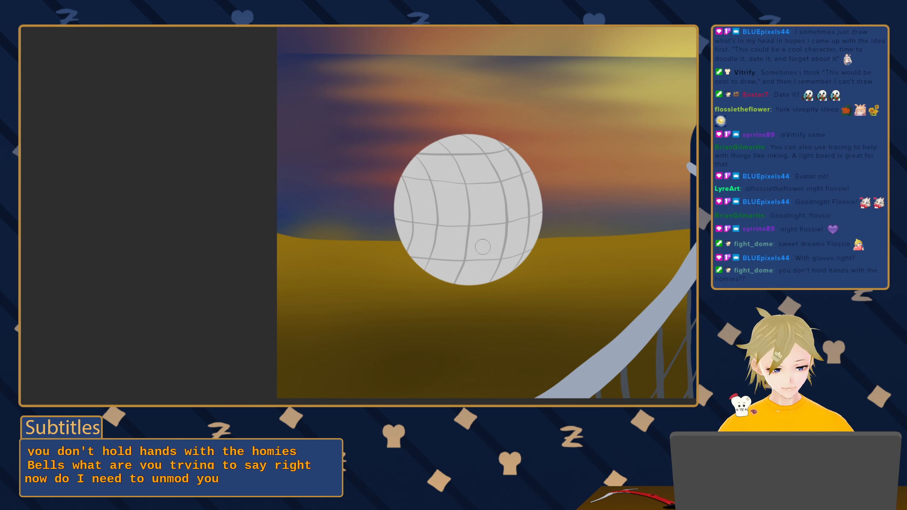
key(b)
mouse_move(413, 240)
mouse_down()
mouse_move(407, 224)
mouse_move(449, 235)
mouse_up()
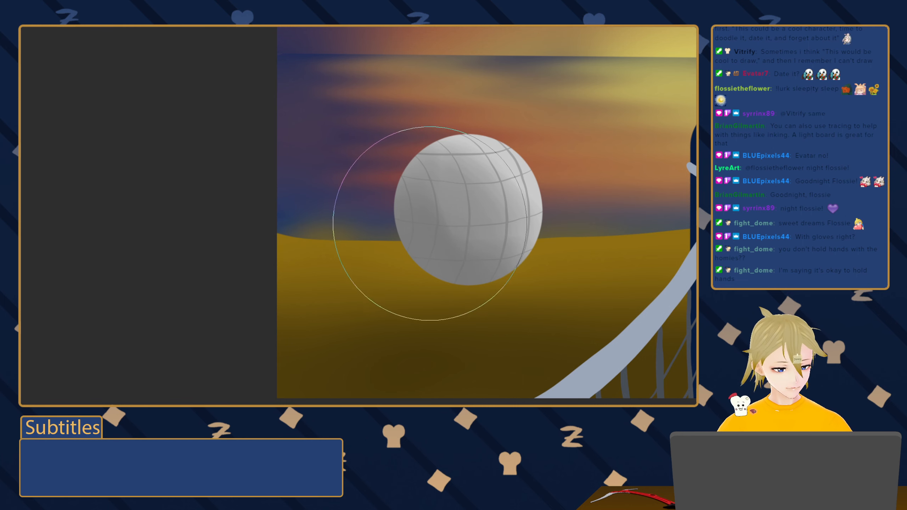
Deepen the soft shadow along the ball's left and lower edges with a smaller brush
key([)
key([)
key([)
key([)
key([)
key([)
key([)
key([)
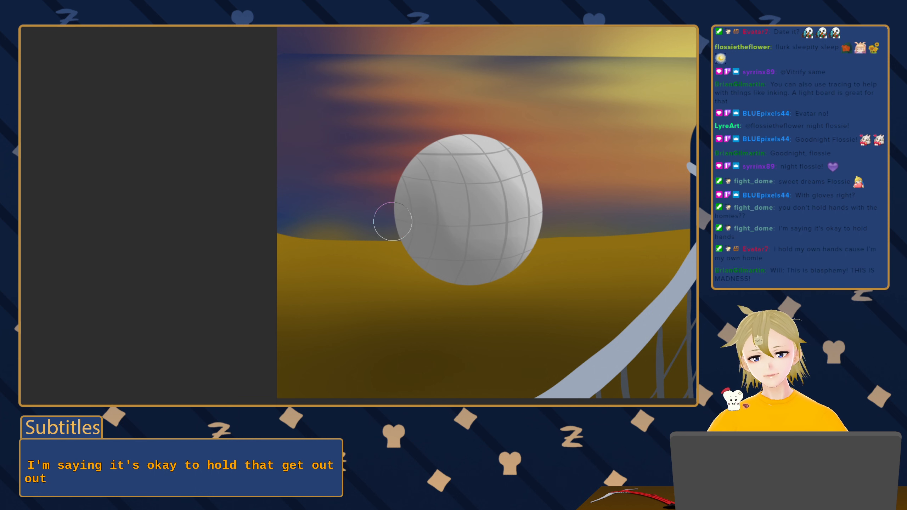
mouse_move(409, 232)
mouse_down()
mouse_move(453, 291)
mouse_move(536, 272)
mouse_up()
mouse_move(469, 275)
mouse_down()
mouse_move(401, 201)
mouse_move(519, 281)
mouse_up()
drag(404, 204, 481, 266)
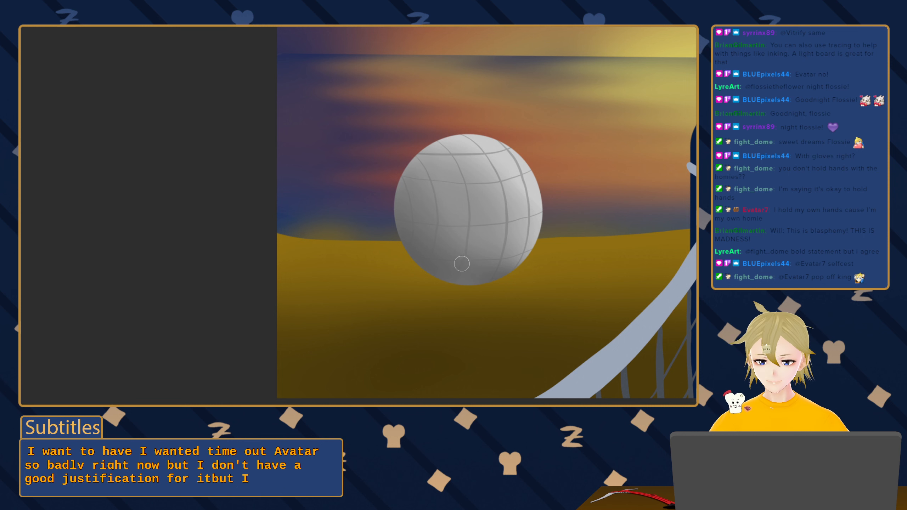
key(])
drag(429, 266, 491, 288)
drag(401, 221, 501, 288)
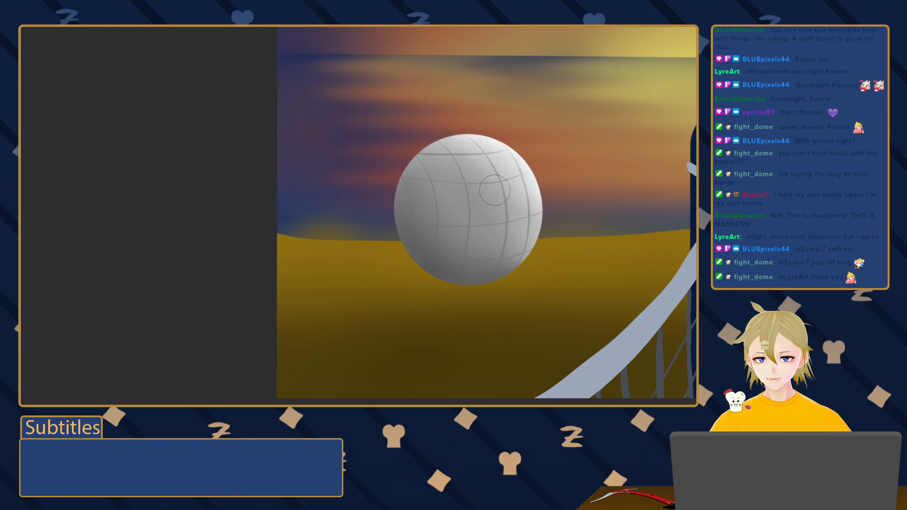
Try to recolour the ball's seam lines in light grey
mouse_move(467, 175)
mouse_down()
mouse_move(449, 179)
mouse_move(463, 174)
mouse_up()
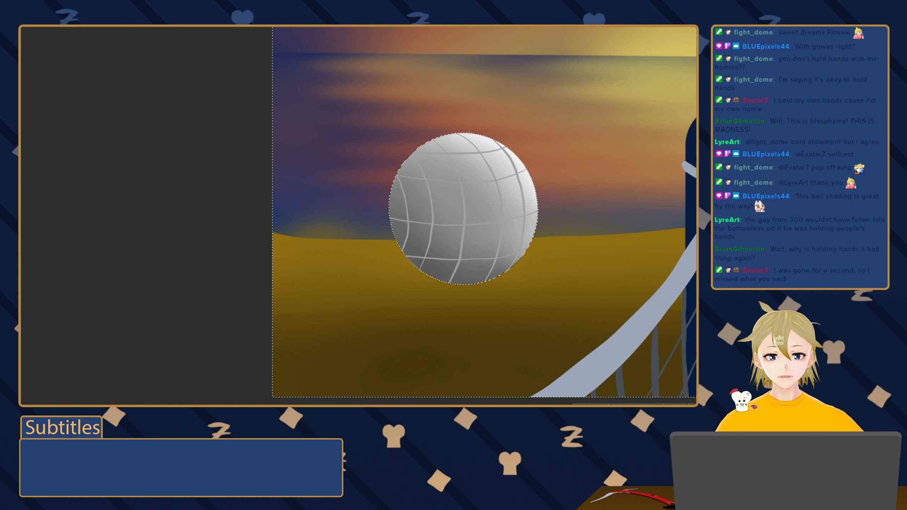
key(ctrl+z)
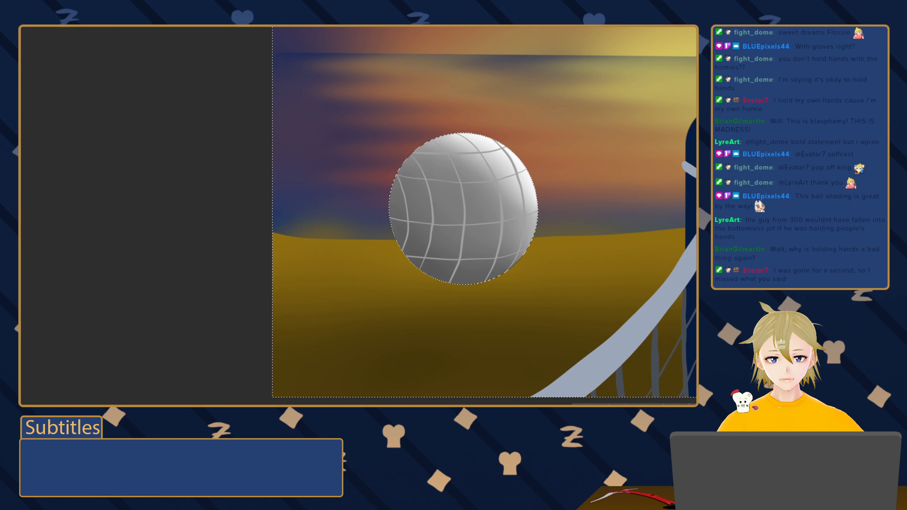
key(ctrl+shift+z)
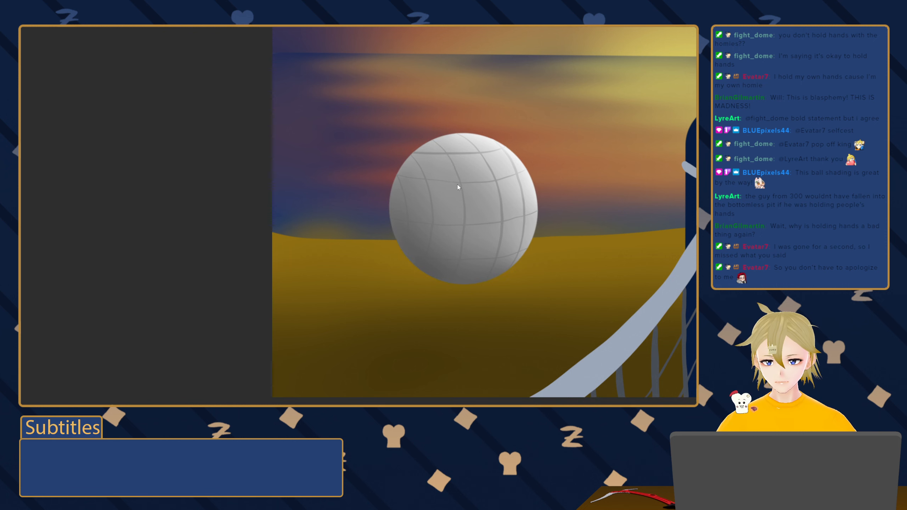
mouse_move(439, 162)
mouse_down()
mouse_move(402, 208)
mouse_move(448, 280)
mouse_up()
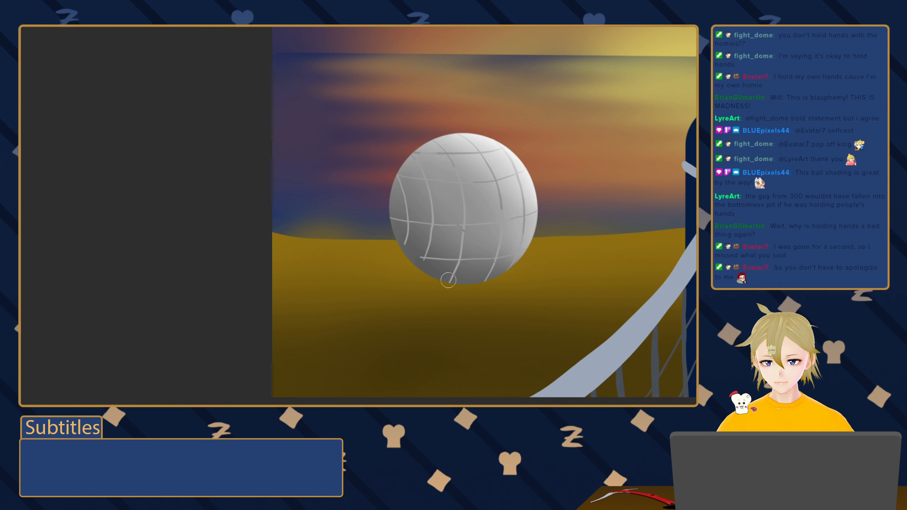
drag(515, 187, 495, 150)
key(ctrl+z)
key(ctrl+z)
key(ctrl+z)
key(ctrl+z)
key(ctrl+d)
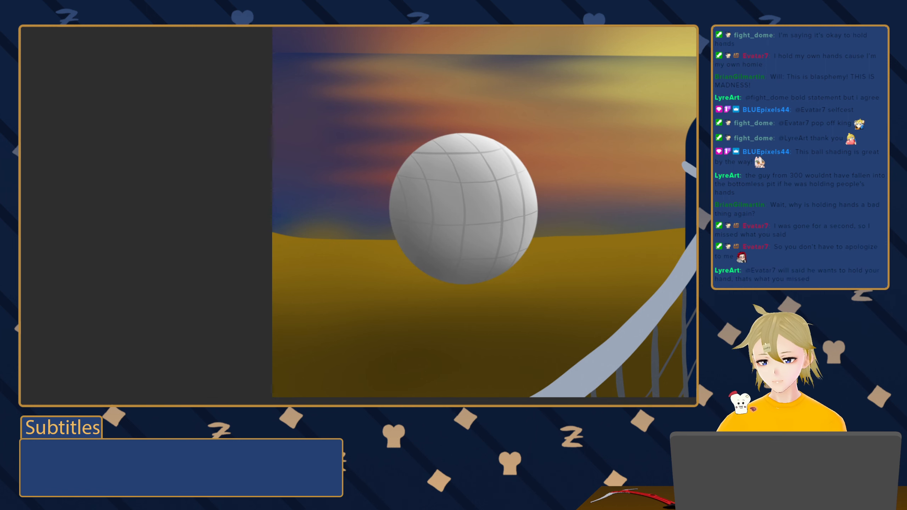
Darken the ball's seam lines, strongest in near-black on the shaded lower part and softer towards the upper left
key(b)
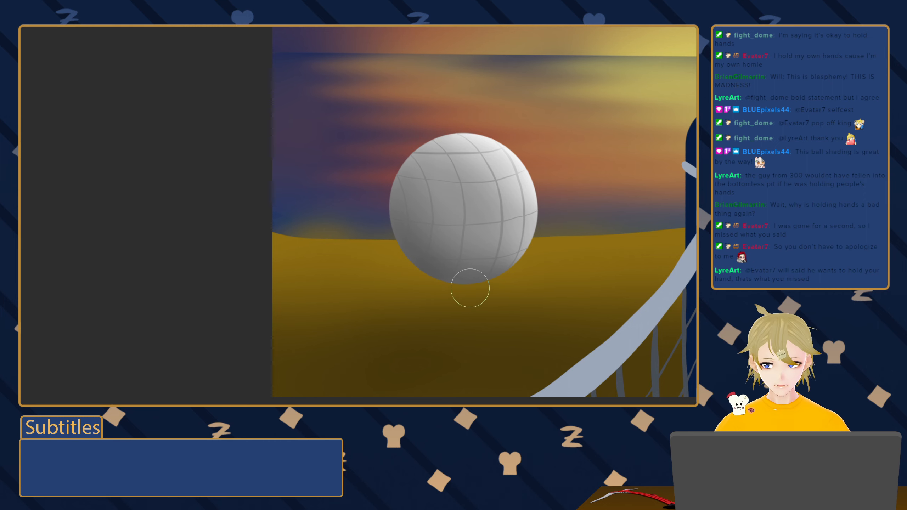
drag(430, 260, 488, 293)
mouse_move(447, 243)
mouse_down()
mouse_move(527, 259)
mouse_move(482, 228)
mouse_up()
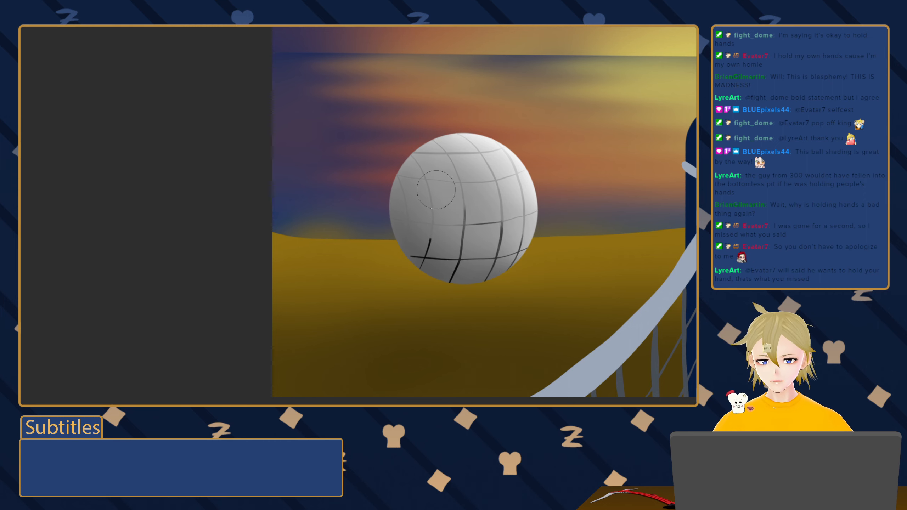
mouse_move(439, 182)
mouse_down()
mouse_move(478, 219)
mouse_move(464, 186)
mouse_up()
mouse_move(426, 150)
mouse_down()
mouse_move(498, 209)
mouse_move(498, 175)
mouse_move(436, 254)
mouse_move(386, 210)
mouse_move(442, 195)
mouse_move(387, 183)
mouse_up()
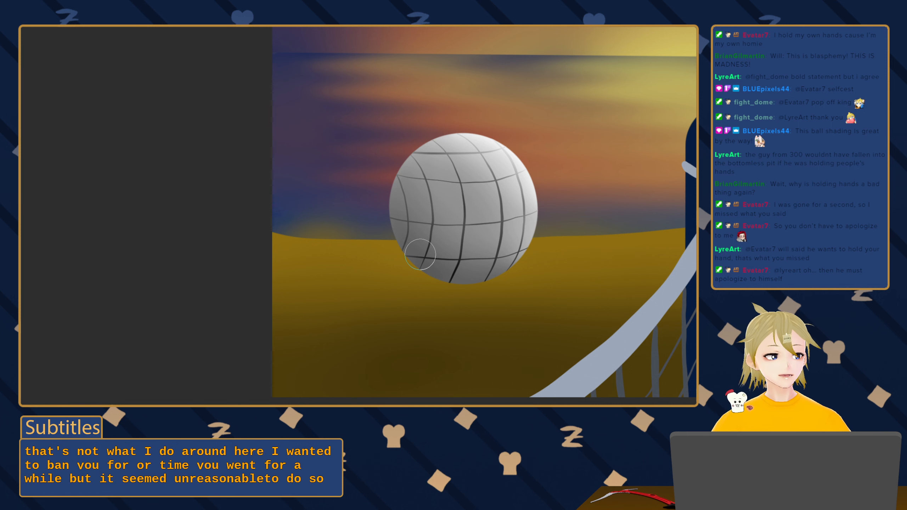
Paint a faint soft highlight along the upper right edge of the post's rounded top
ctrl+alt+click(457, 249)
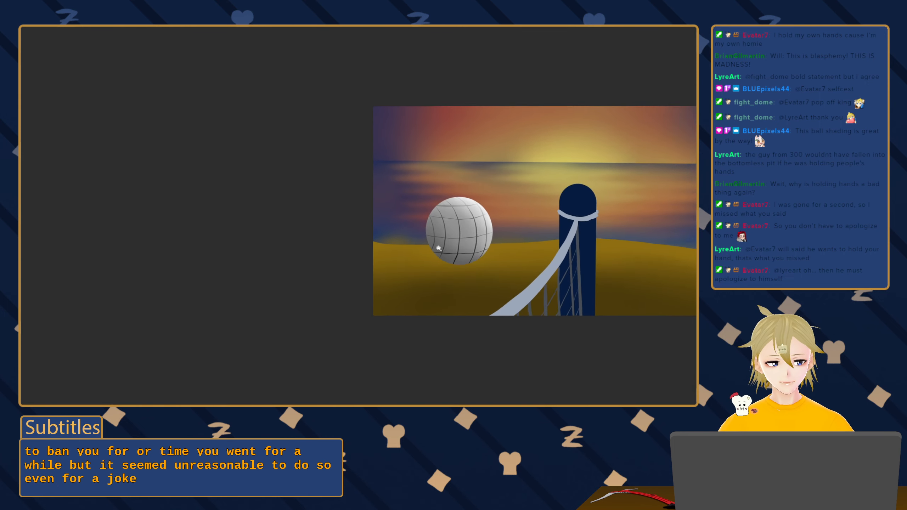
drag(455, 253, 417, 263)
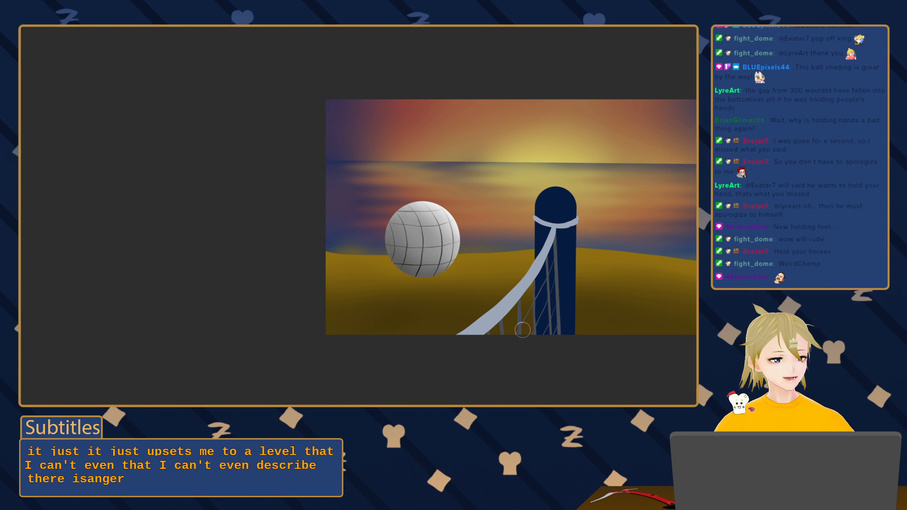
mouse_move(549, 258)
mouse_down()
mouse_move(572, 261)
mouse_move(498, 263)
mouse_move(449, 280)
mouse_up()
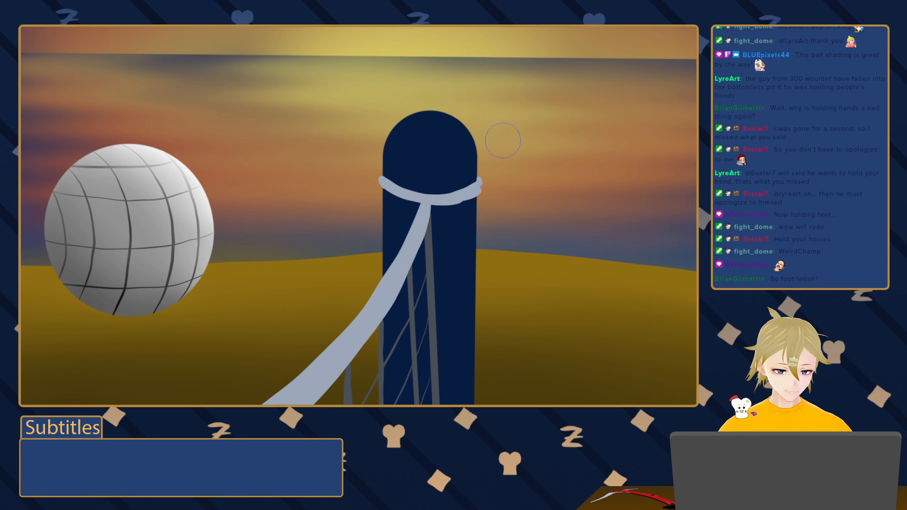
key(bracketright)
mouse_move(417, 101)
mouse_down()
mouse_move(472, 129)
mouse_move(414, 117)
mouse_move(471, 126)
mouse_up()
mouse_move(408, 118)
mouse_down()
mouse_move(446, 117)
mouse_move(478, 164)
mouse_move(460, 126)
mouse_move(423, 114)
mouse_move(385, 141)
mouse_move(450, 111)
mouse_up()
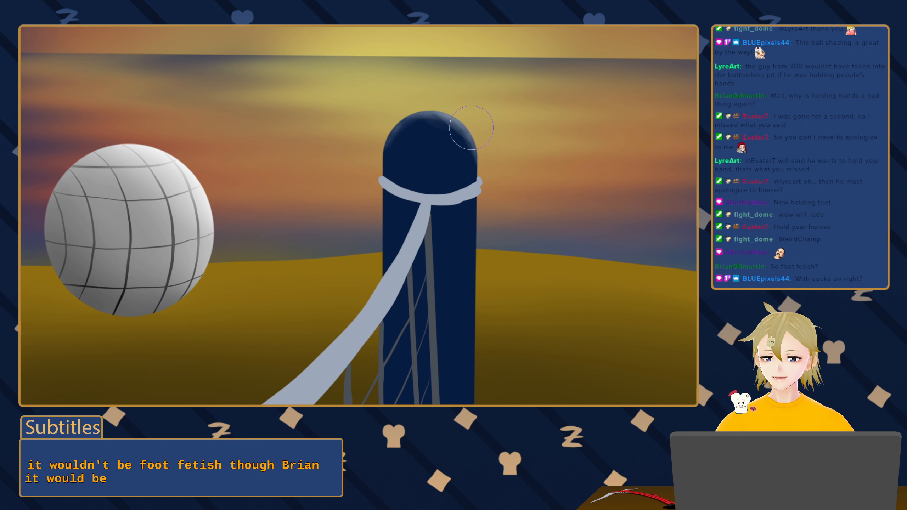
drag(466, 152, 463, 146)
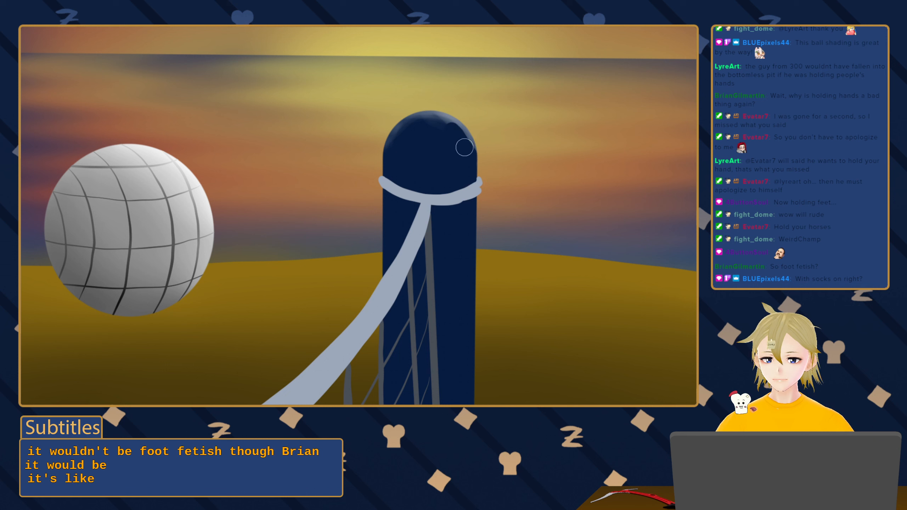
key(])
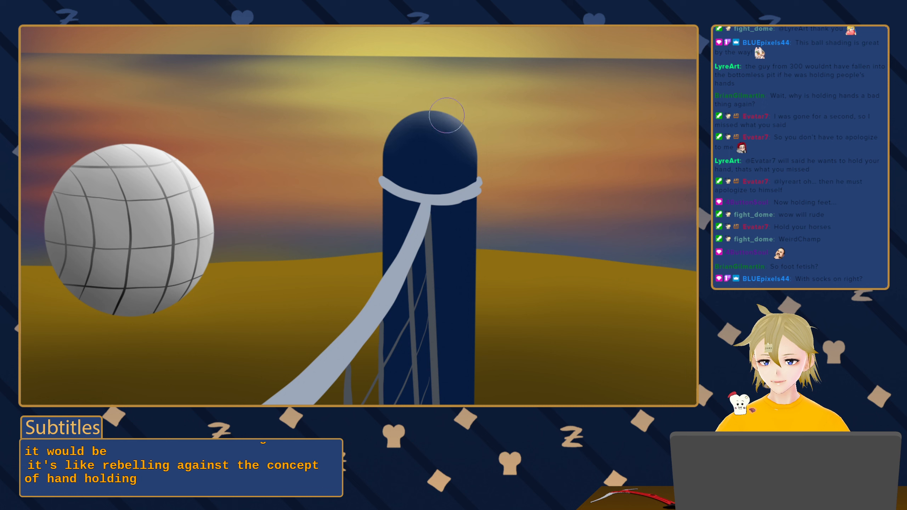
Refine the highlight on the post's rounded top into a soft rim, brightest along the upper right edge
drag(402, 146, 456, 153)
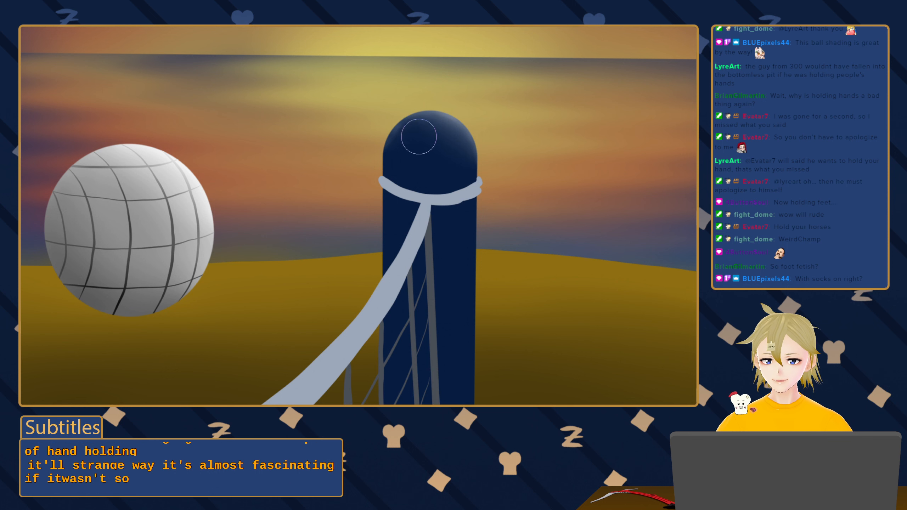
mouse_move(413, 185)
mouse_down()
mouse_move(381, 191)
mouse_move(418, 197)
mouse_move(449, 166)
mouse_up()
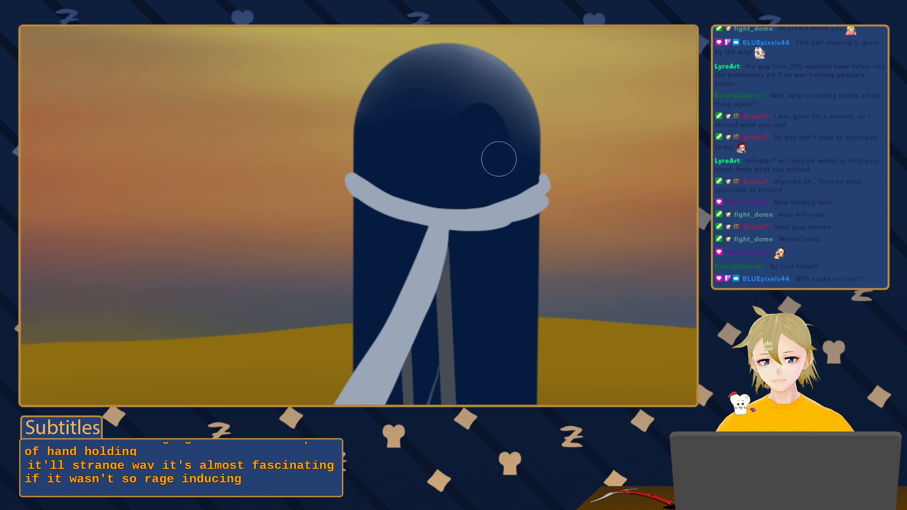
mouse_move(510, 124)
mouse_down()
mouse_move(462, 73)
mouse_move(514, 146)
mouse_up()
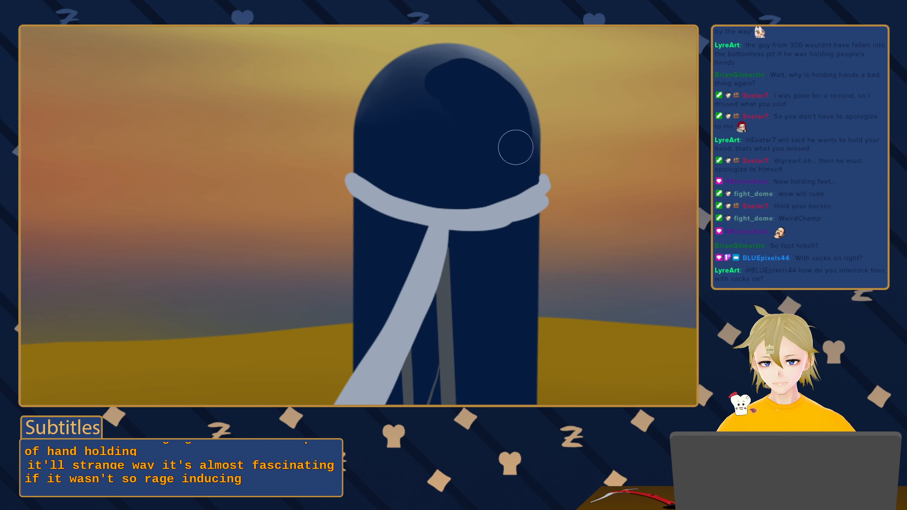
mouse_move(465, 72)
mouse_down()
mouse_move(399, 83)
mouse_move(437, 103)
mouse_up()
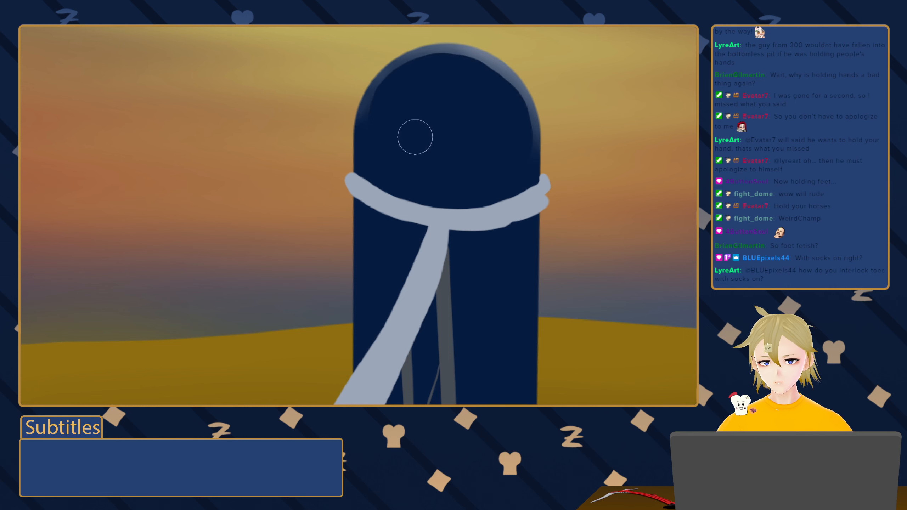
key(])
mouse_move(507, 124)
mouse_down()
mouse_move(510, 113)
mouse_move(433, 63)
mouse_move(372, 113)
mouse_up()
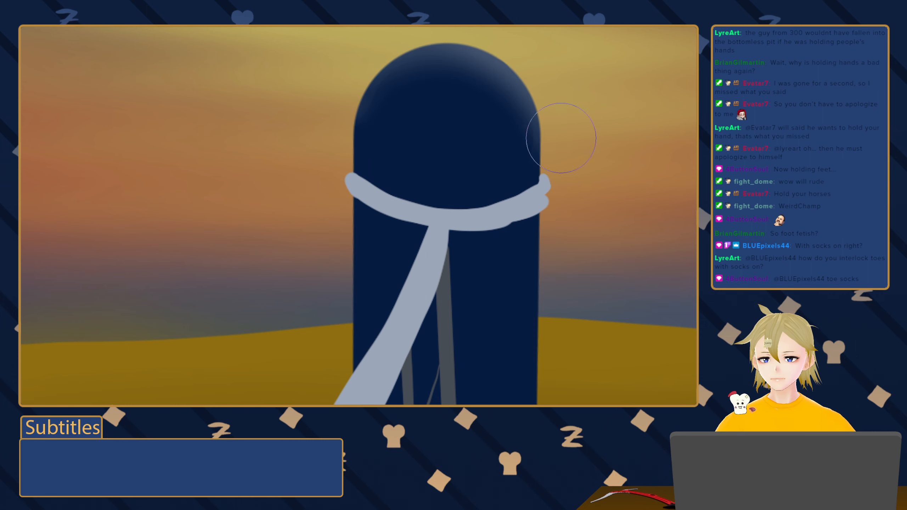
drag(401, 65, 347, 122)
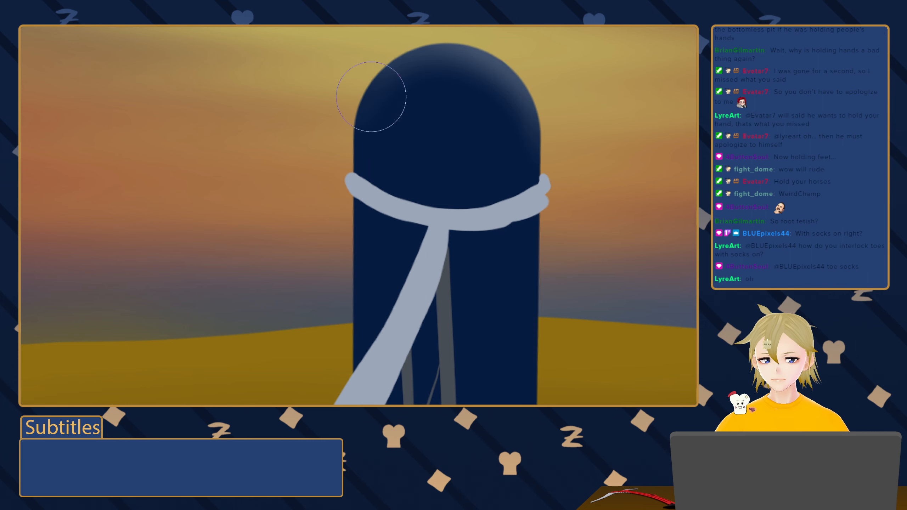
Draw thin grey fold lines along both sides of the band around the post and where the net's top edge joins it
key(alt+space)
alt+click(434, 136)
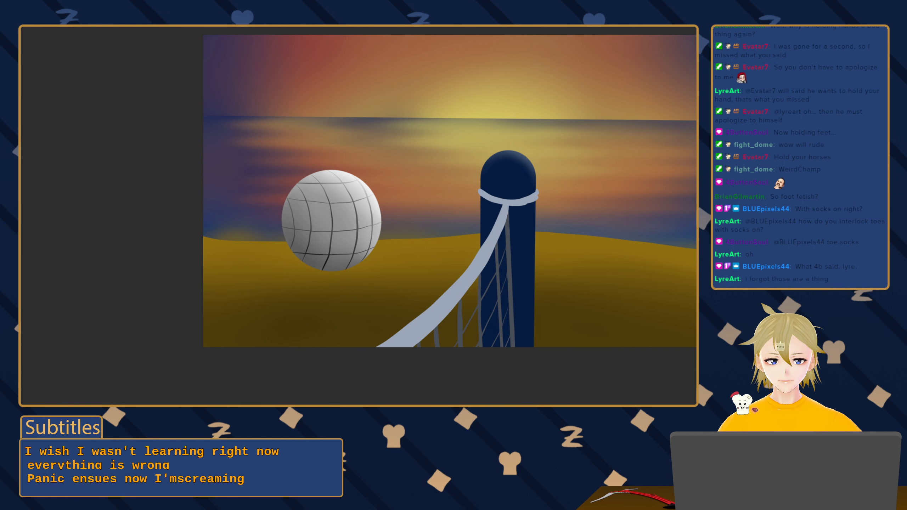
scroll(503, 206, up, 5)
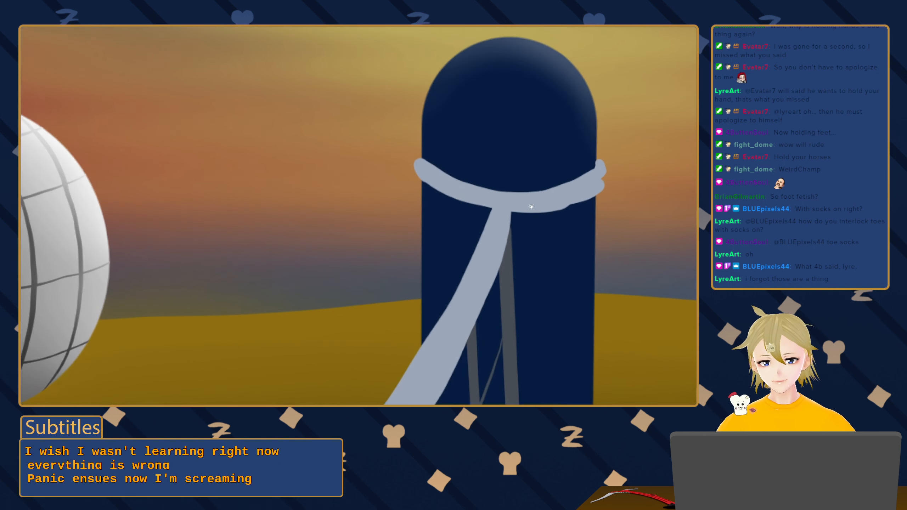
drag(530, 202, 421, 218)
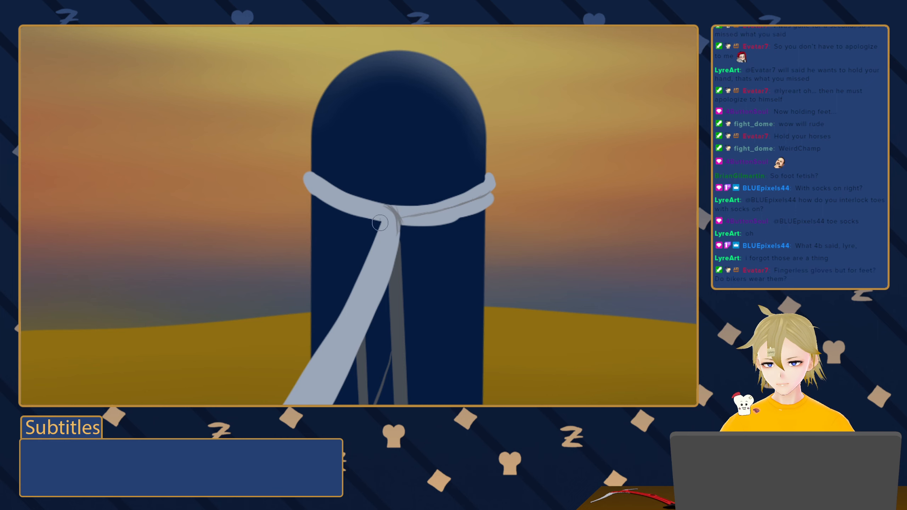
drag(381, 221, 351, 204)
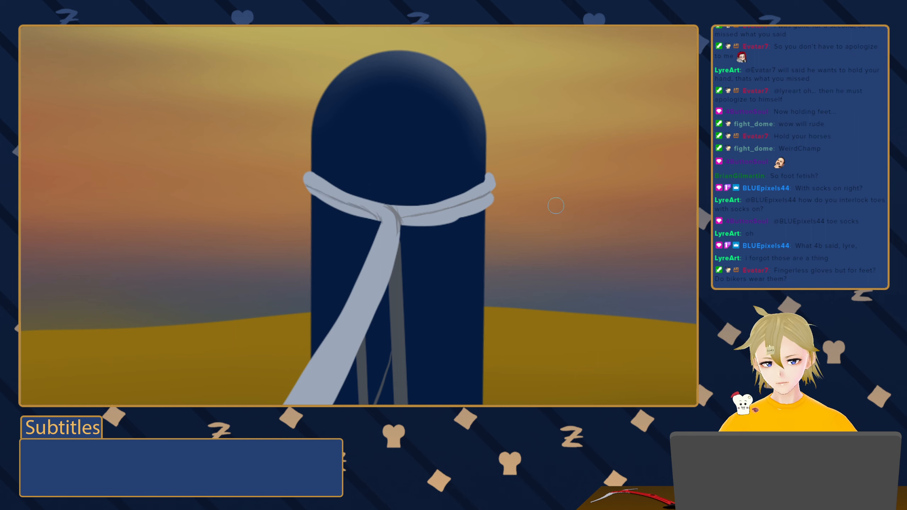
Soften the fold lines on both sides of the post's band with a larger soft brush
scroll(425, 230, down, 4)
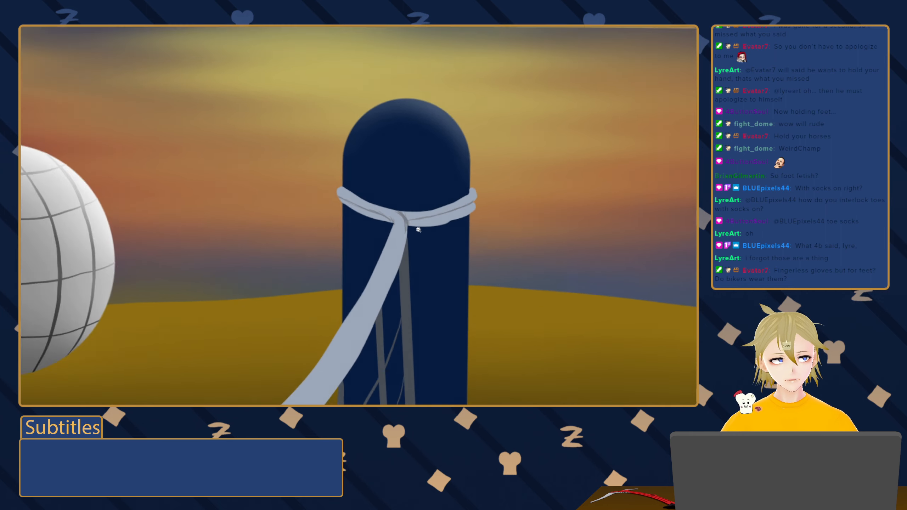
scroll(424, 233, up, 2)
drag(411, 242, 409, 272)
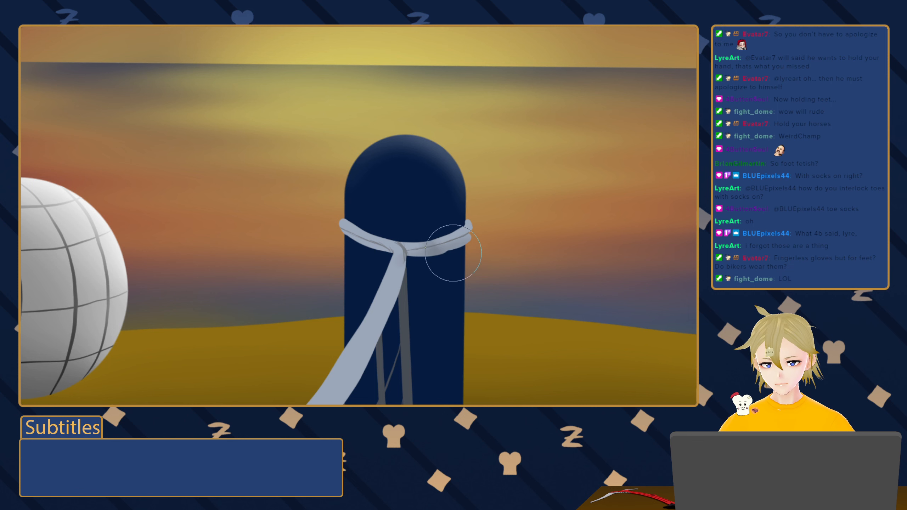
drag(361, 245, 360, 240)
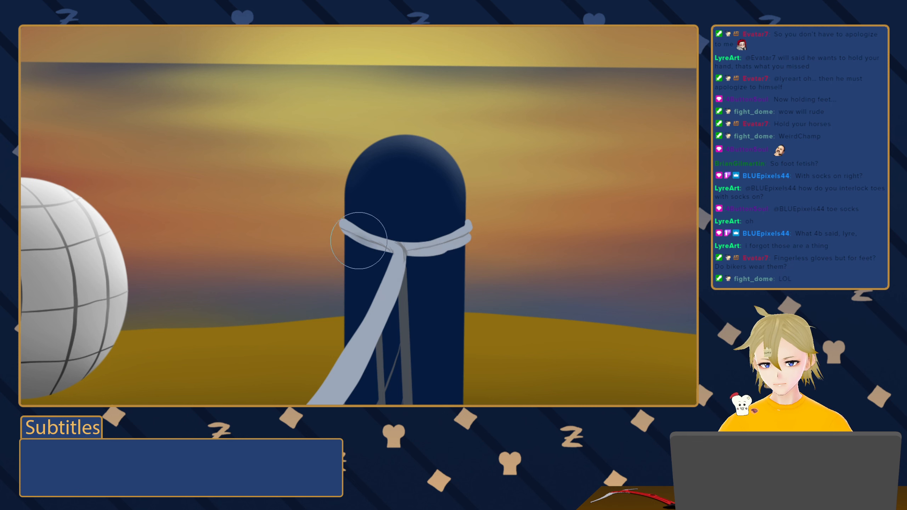
mouse_move(421, 257)
mouse_down()
mouse_move(467, 238)
mouse_move(442, 247)
mouse_move(348, 223)
mouse_move(415, 254)
mouse_move(425, 223)
mouse_move(428, 261)
mouse_move(391, 237)
mouse_move(447, 267)
mouse_move(441, 244)
mouse_move(429, 262)
mouse_move(374, 227)
mouse_move(371, 253)
mouse_move(420, 273)
mouse_move(451, 263)
mouse_move(444, 225)
mouse_up()
key([)
mouse_move(401, 245)
mouse_down()
mouse_move(366, 248)
mouse_move(416, 285)
mouse_move(382, 281)
mouse_move(388, 286)
mouse_up()
Rotate the whole ball about 20° counterclockwise and move it slightly up and to the right over the sea
drag(295, 268, 396, 246)
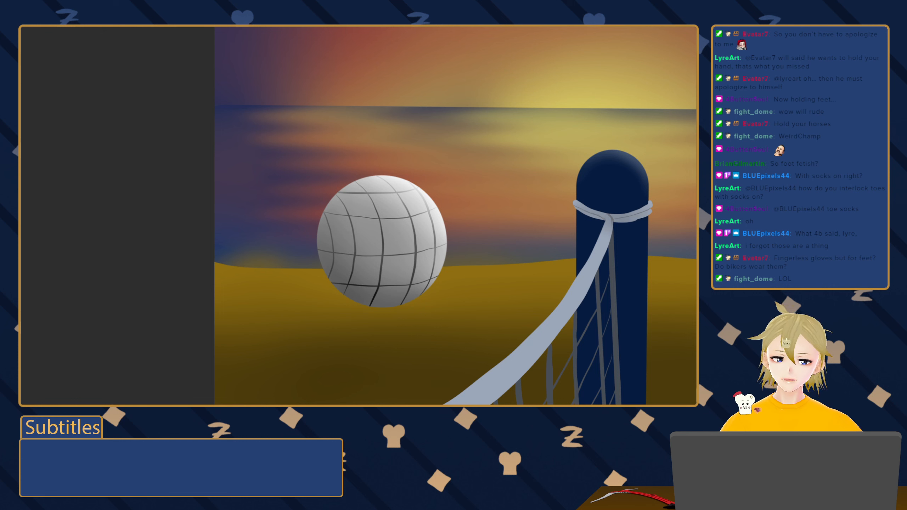
key(ctrl+t)
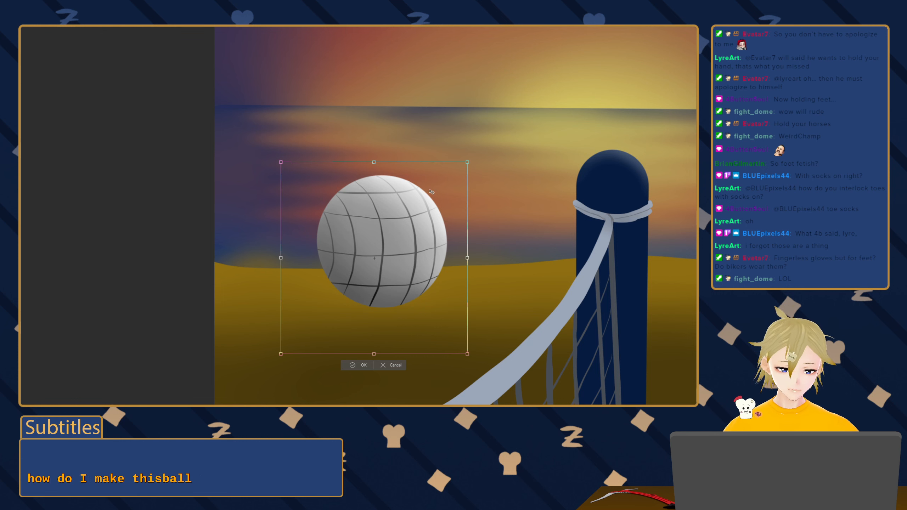
drag(308, 122, 283, 160)
drag(313, 206, 339, 187)
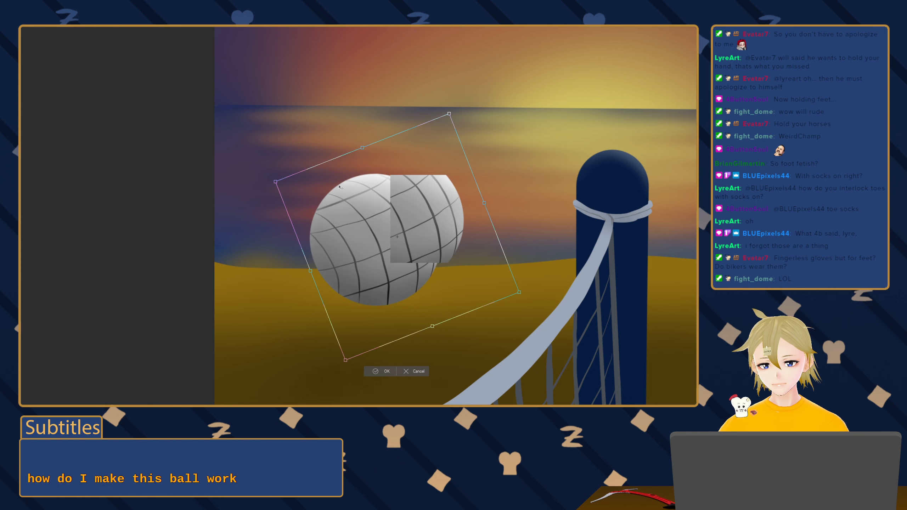
key(Return)
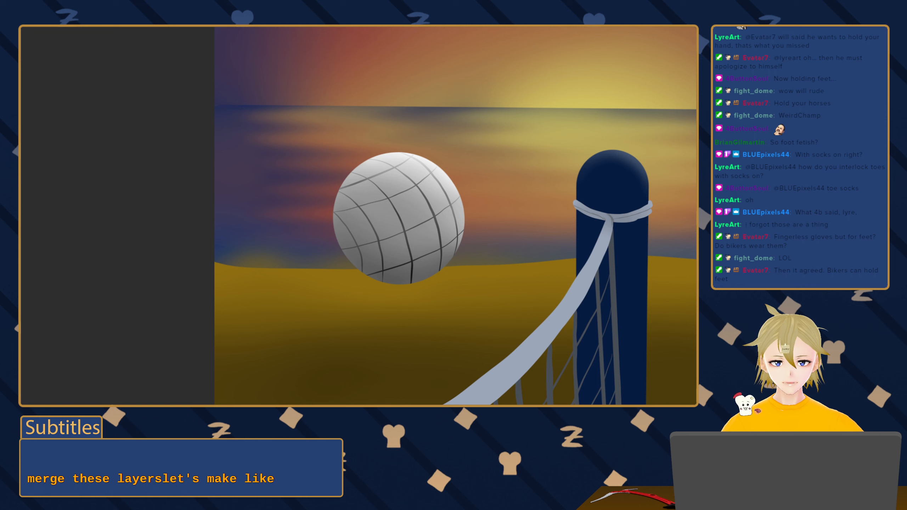
Place two copies of the ball behind it, each offset further down and to the left and slightly rotated
key(ctrl+t)
drag(389, 254, 369, 263)
drag(254, 189, 254, 197)
drag(334, 221, 331, 223)
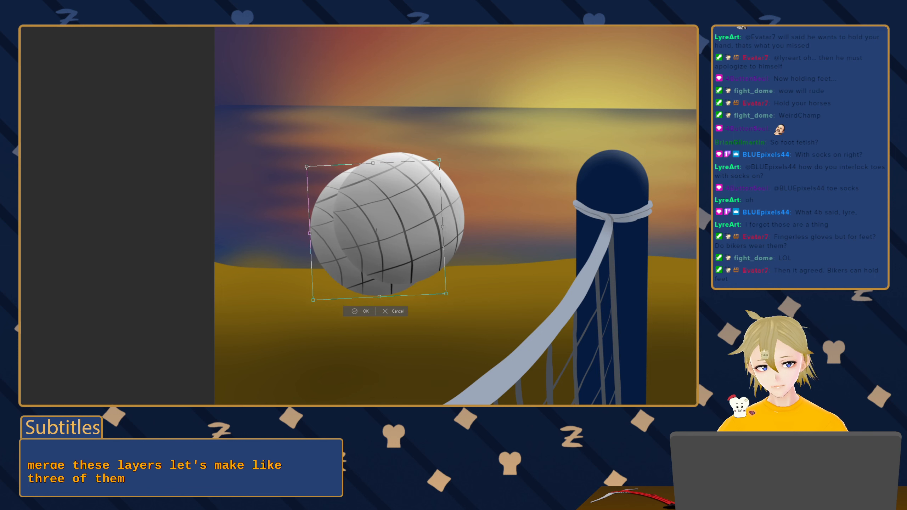
key(Return)
key(ctrl+t)
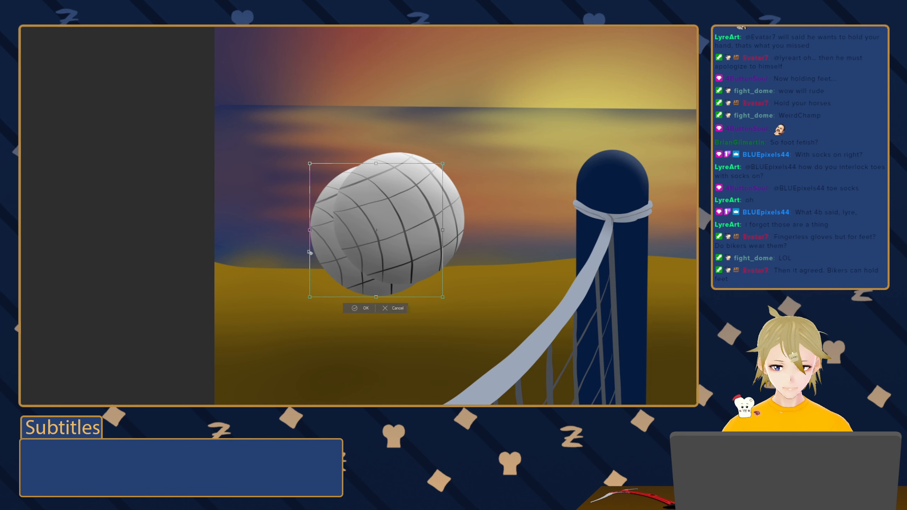
drag(284, 244, 285, 249)
drag(346, 250, 306, 281)
key(Return)
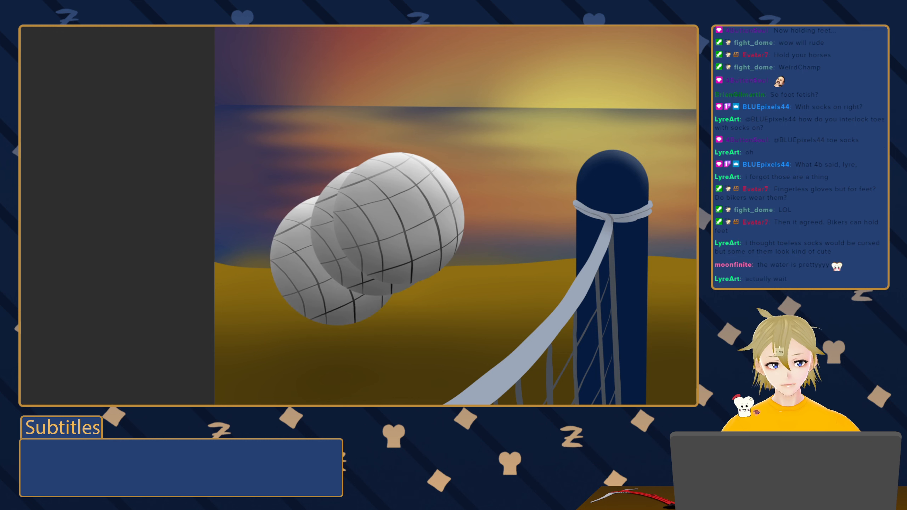
Shift the nearest copy further down-left, place a third copy beyond the others, and fade the copies progressively along the trail
key(ctrl+t)
drag(371, 237, 358, 244)
key(Return)
key(ctrl+t)
drag(303, 267, 262, 299)
drag(166, 226, 163, 237)
key(Return)
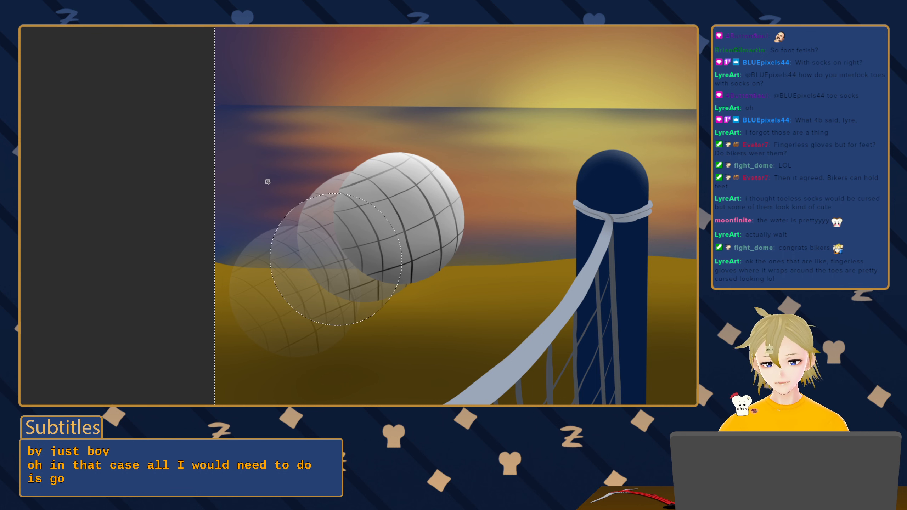
Use the outlines of the front ball copies as selections to clear the overlapping parts of the copies behind them
drag(270, 194, 402, 325)
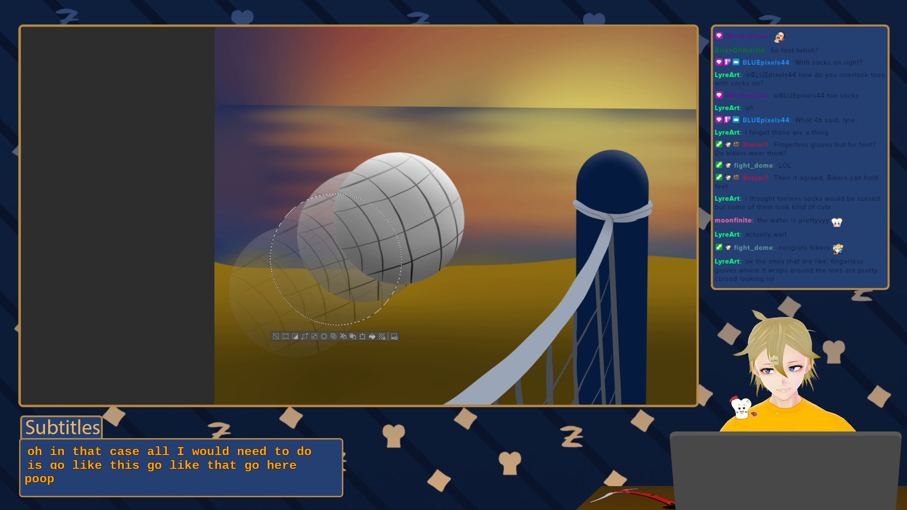
click(489, 220)
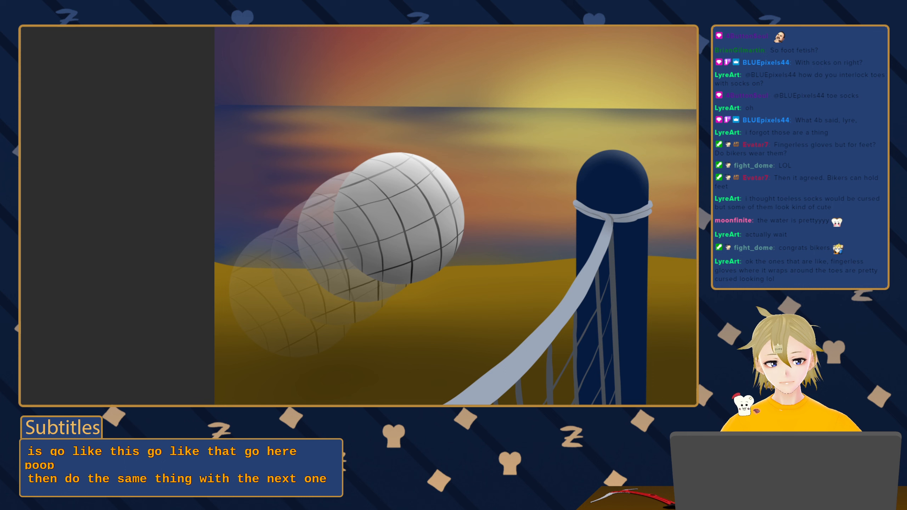
click(501, 274)
key(ctrl+shift+i)
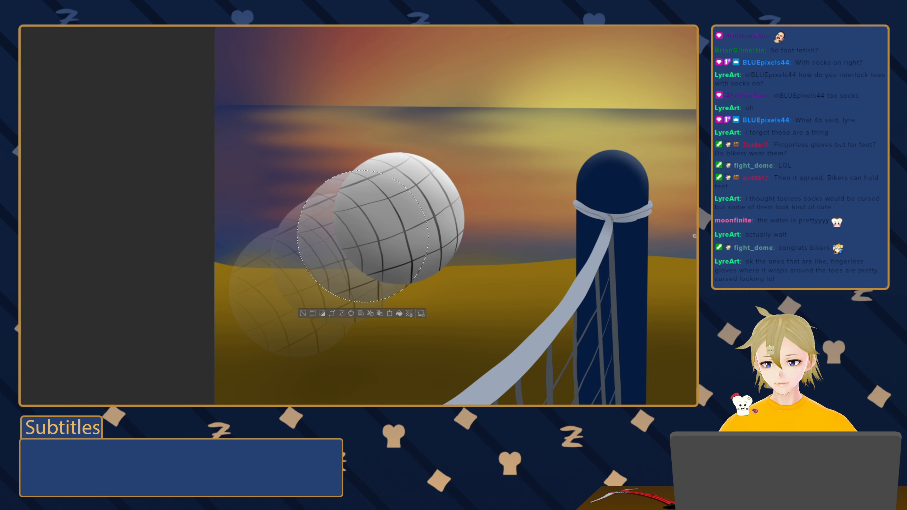
key(Delete)
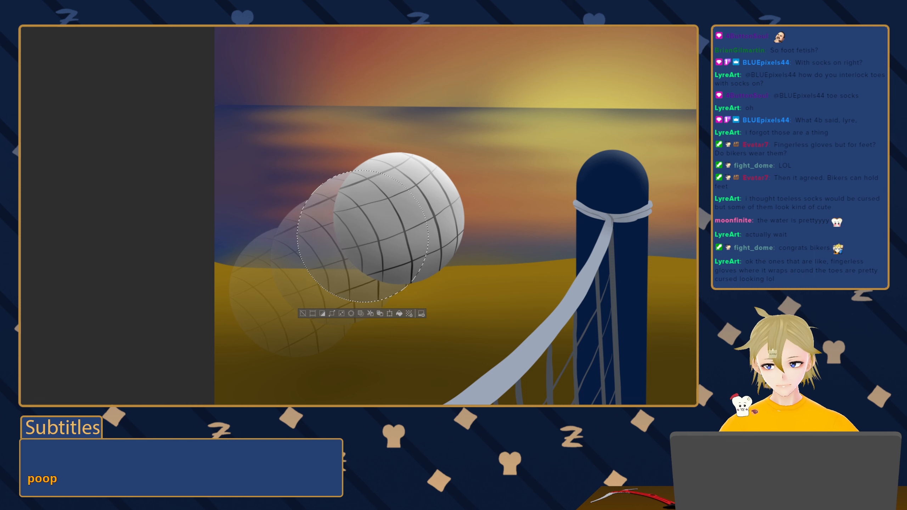
key(ctrl+d)
Examine the whole painting, checking the ball's fading motion trail against the beach, net and sunset
scroll(512, 246, down, 5)
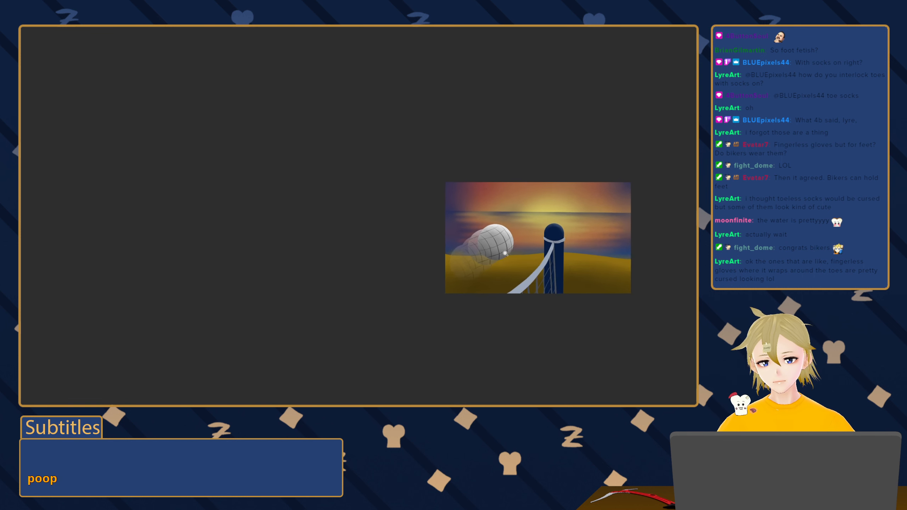
scroll(531, 265, up, 1)
drag(531, 264, 389, 269)
scroll(377, 269, up, 4)
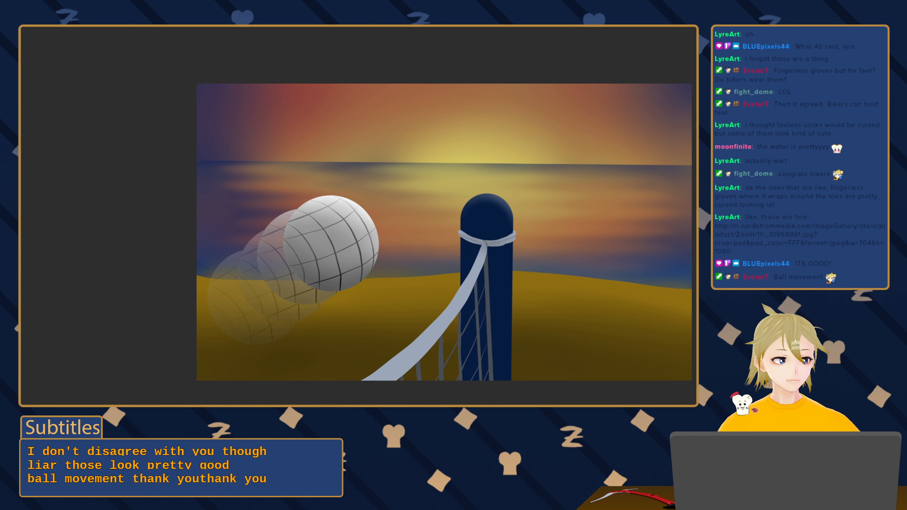
click(354, 277)
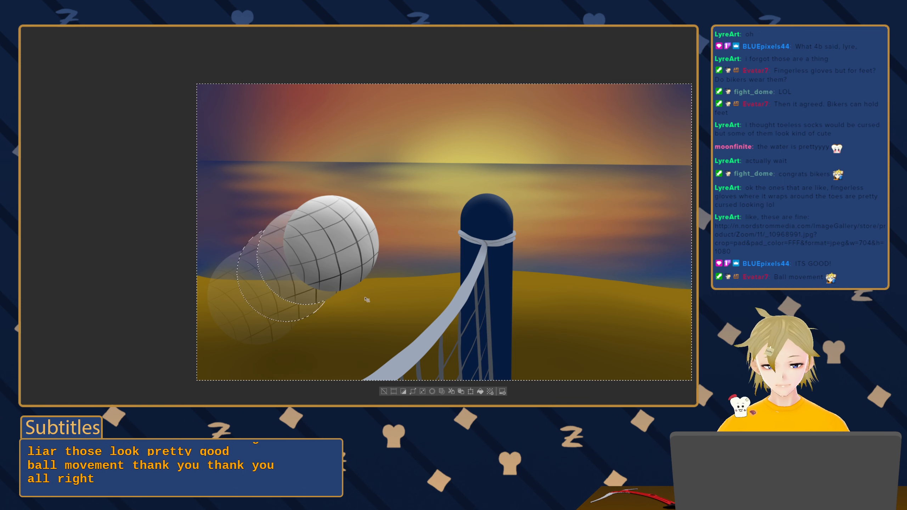
key(ctrl+d)
mouse_move(380, 291)
mouse_down()
mouse_move(347, 298)
mouse_move(360, 290)
mouse_move(392, 303)
mouse_up()
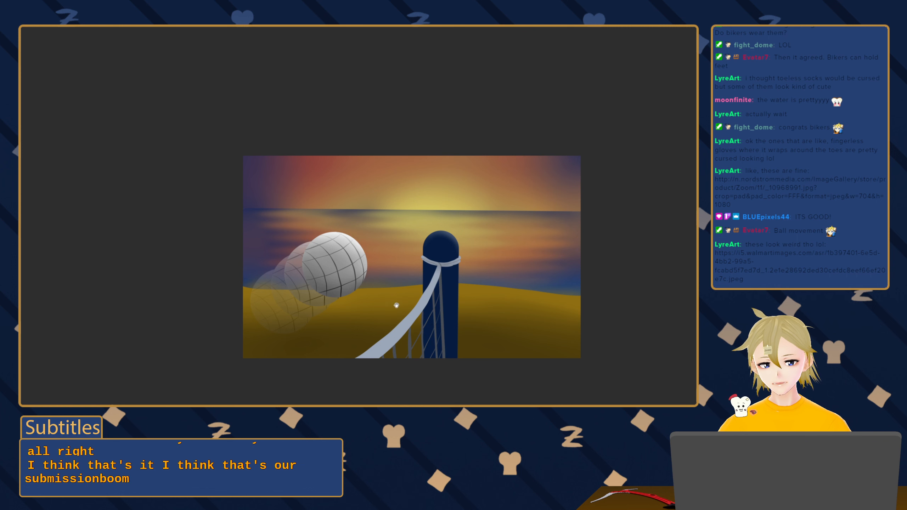
mouse_move(399, 324)
mouse_down()
mouse_move(377, 316)
mouse_move(385, 309)
mouse_up()
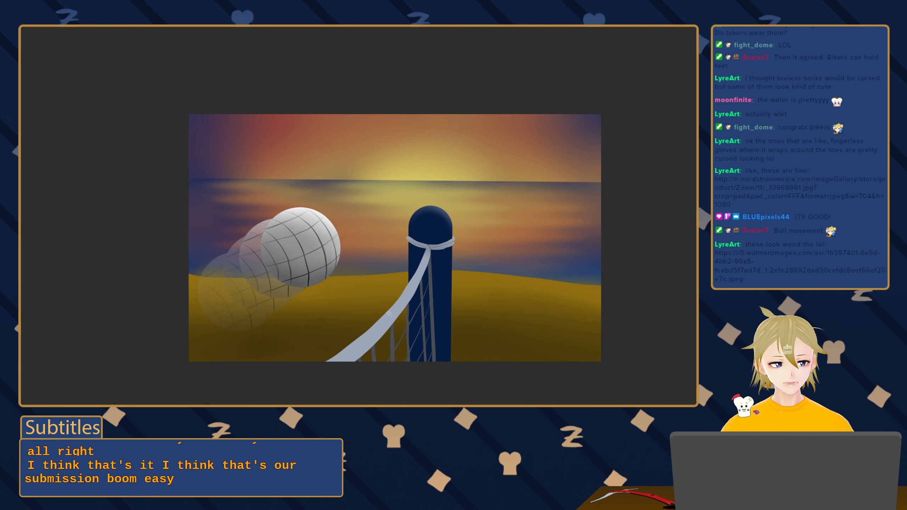